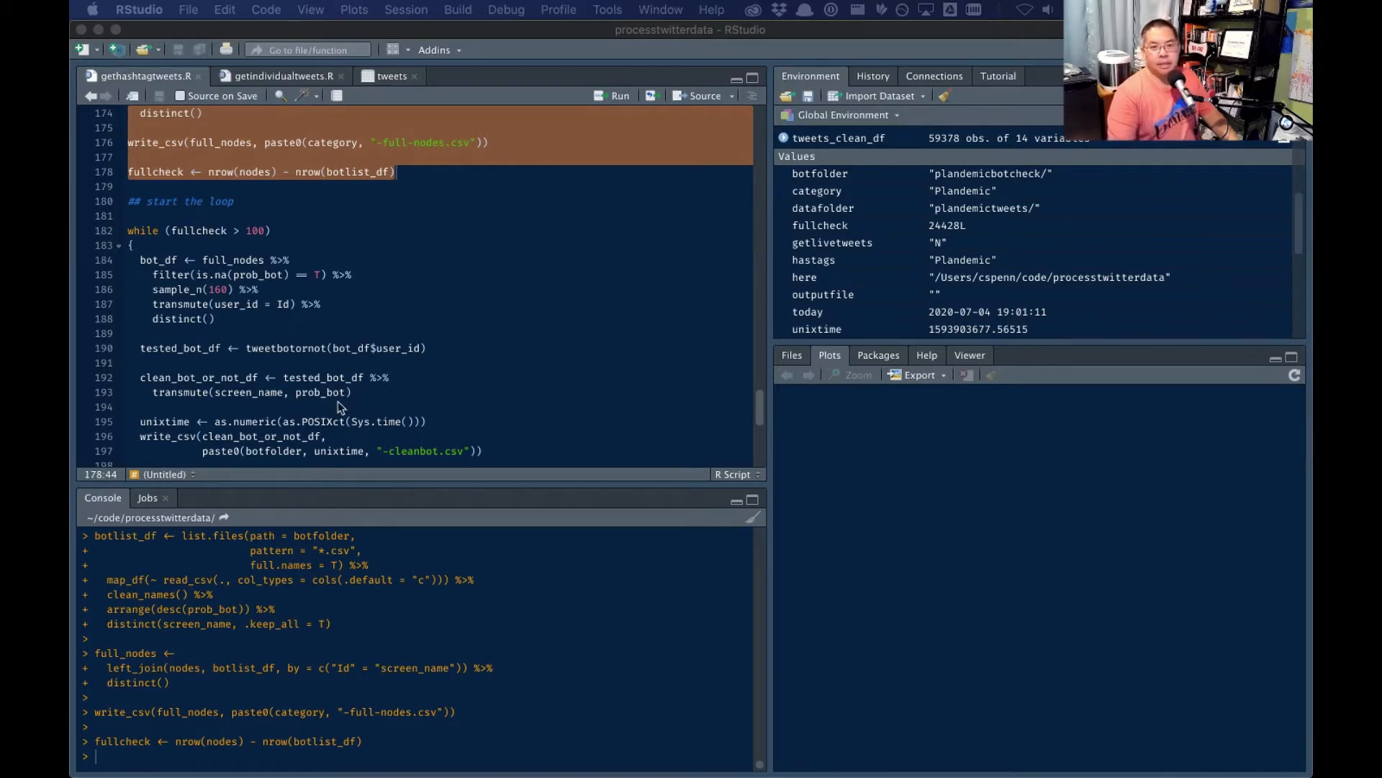
- Review the highlighted portion of gethashtagtweets.R and run it through the fullcheck calculation
{"action": "left_click", "coordinate": [756, 405]}
{"action": "left_click_drag", "start_coordinate": [758, 403], "coordinate": [740, 216]}
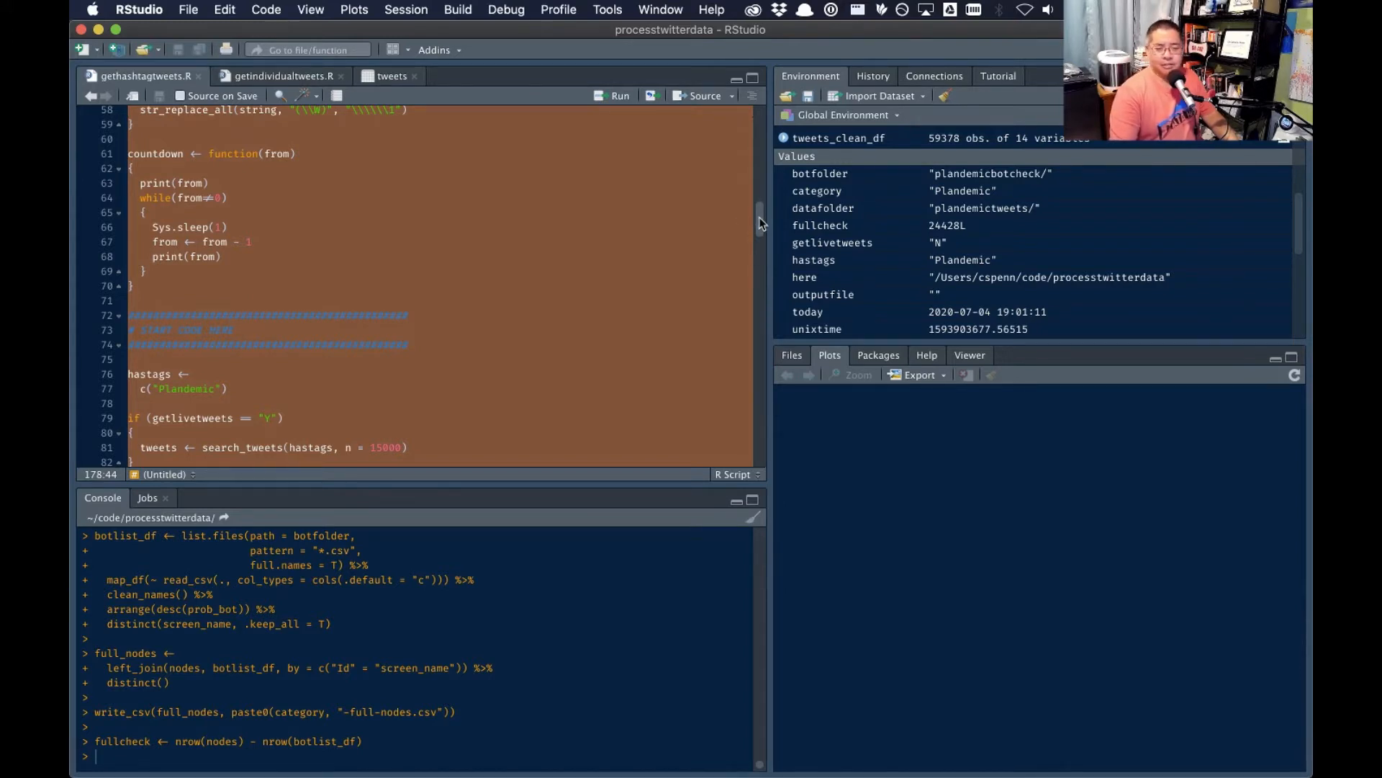
{"action": "left_click_drag", "start_coordinate": [759, 220], "coordinate": [761, 309]}
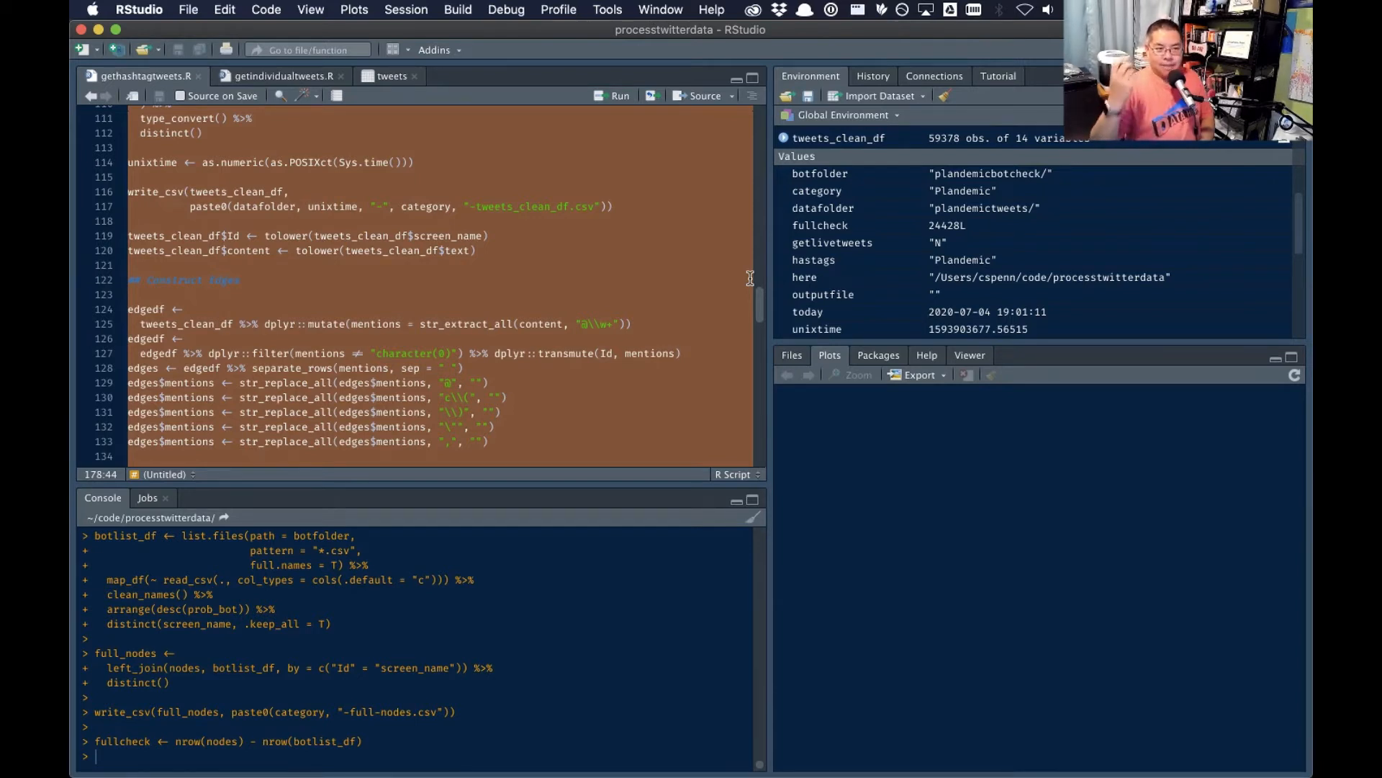
{"action": "scroll", "coordinate": [965, 241], "scroll_direction": "up", "scroll_amount": 5}
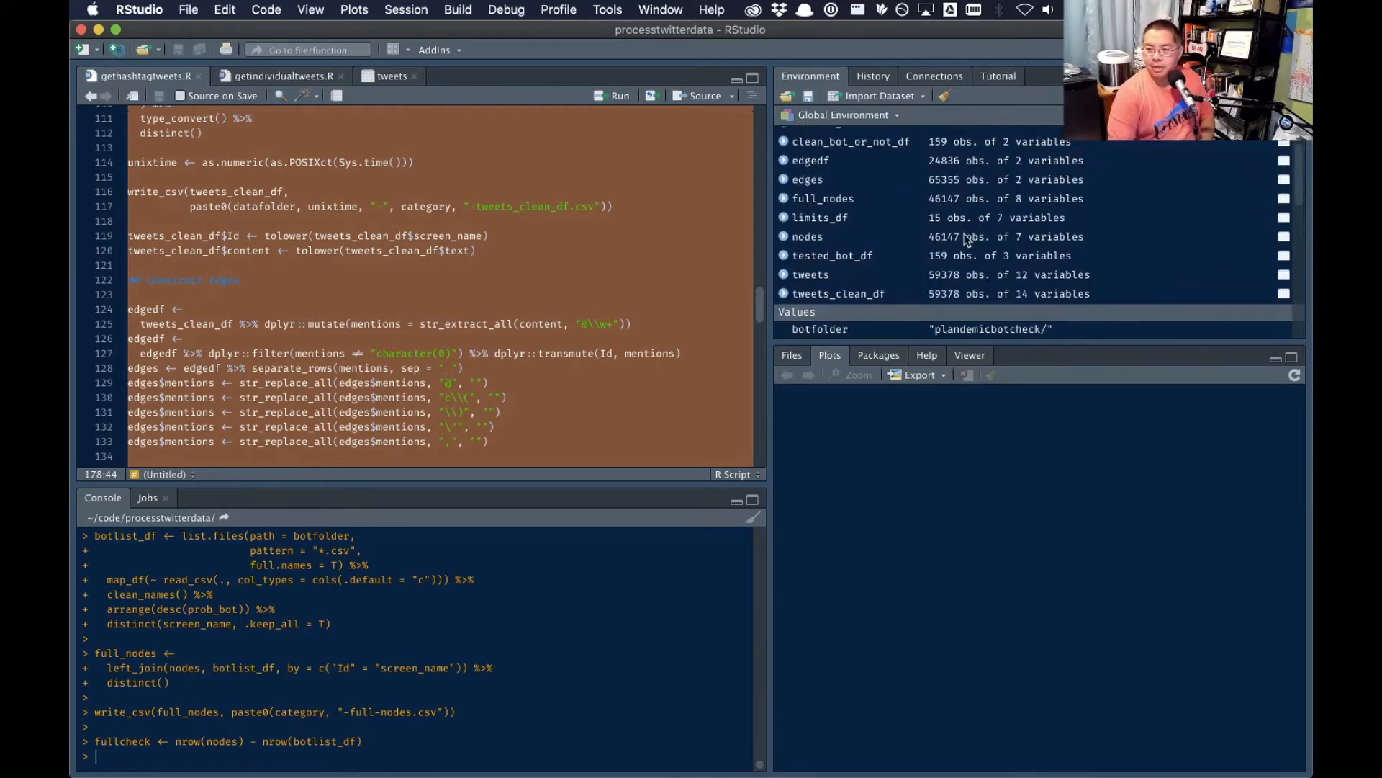
{"action": "scroll", "coordinate": [848, 333], "scroll_direction": "down", "scroll_amount": 3}
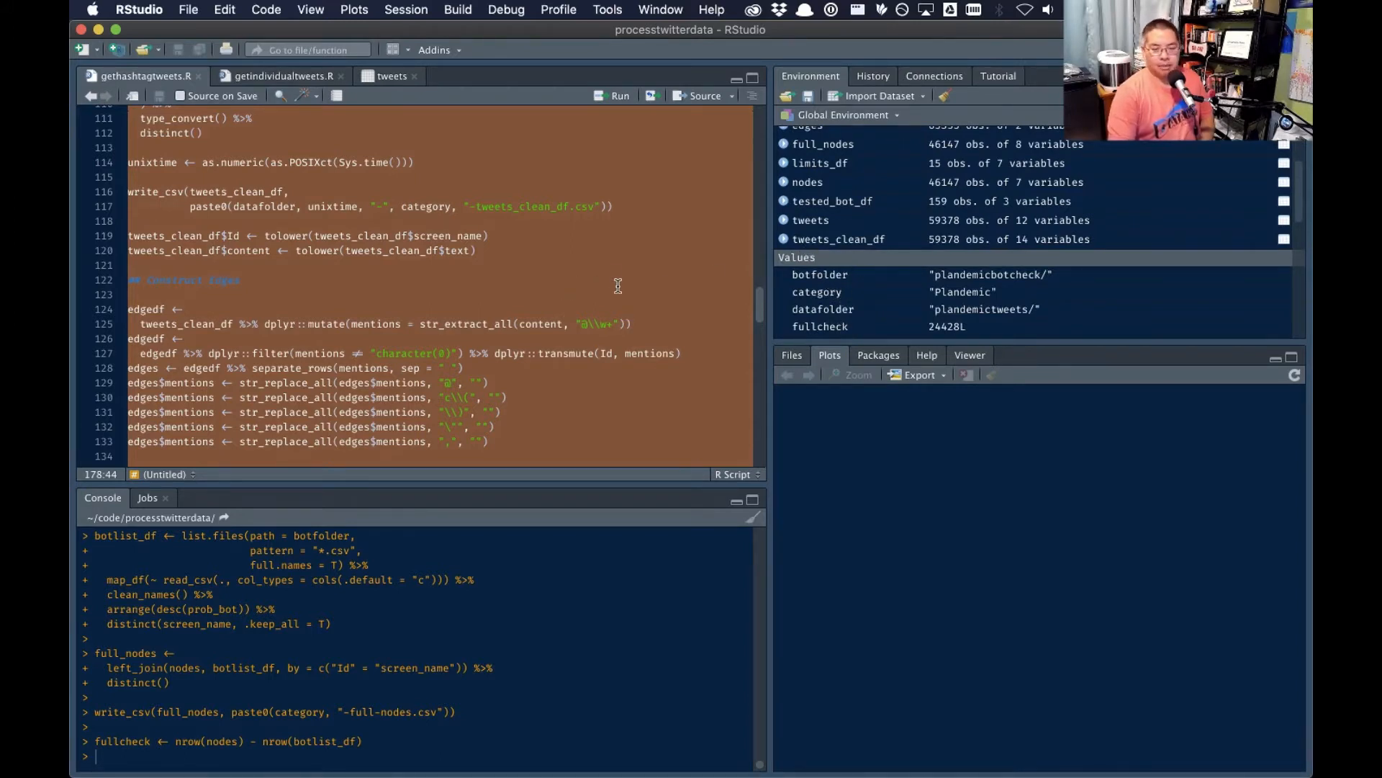
{"action": "scroll", "coordinate": [617, 287], "scroll_direction": "down", "scroll_amount": 3}
{"action": "scroll", "coordinate": [617, 286], "scroll_direction": "down", "scroll_amount": 10}
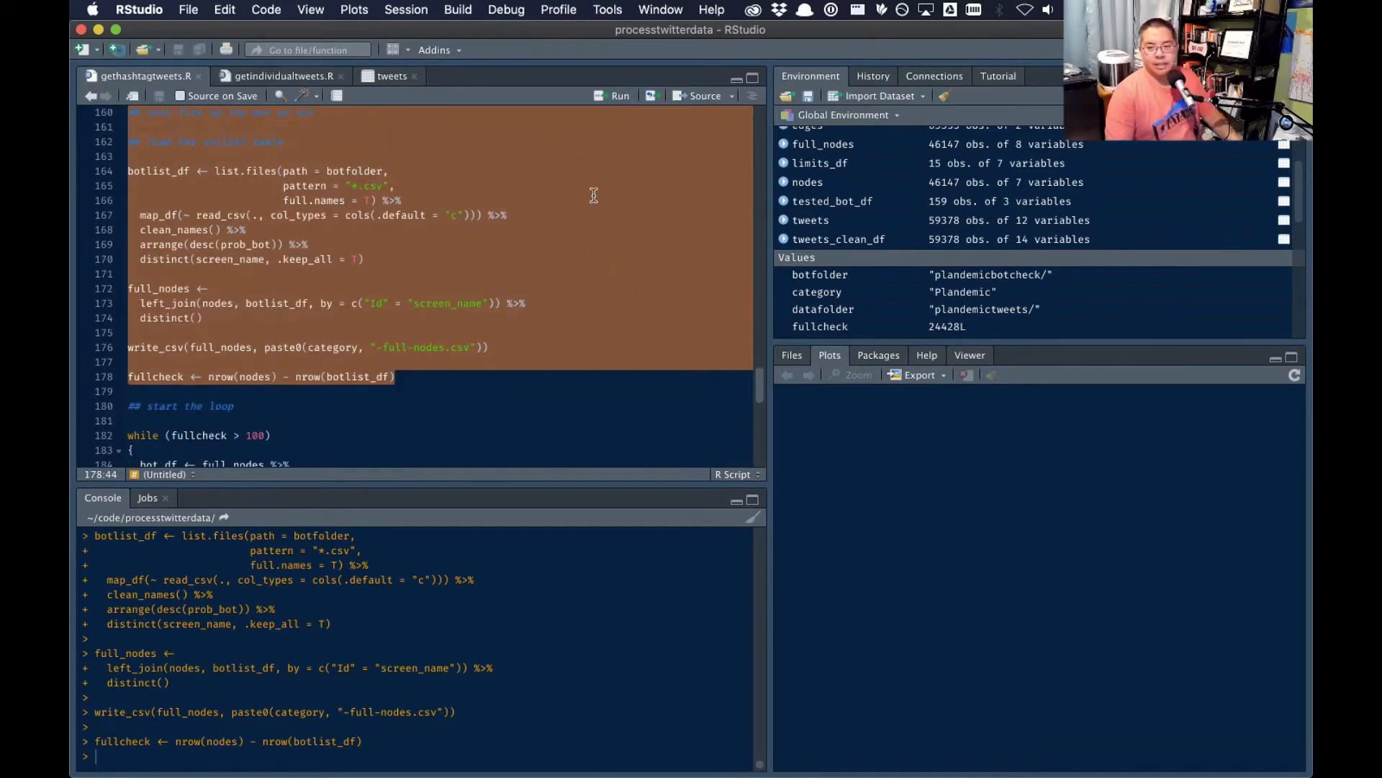
{"action": "left_click", "coordinate": [610, 98]}
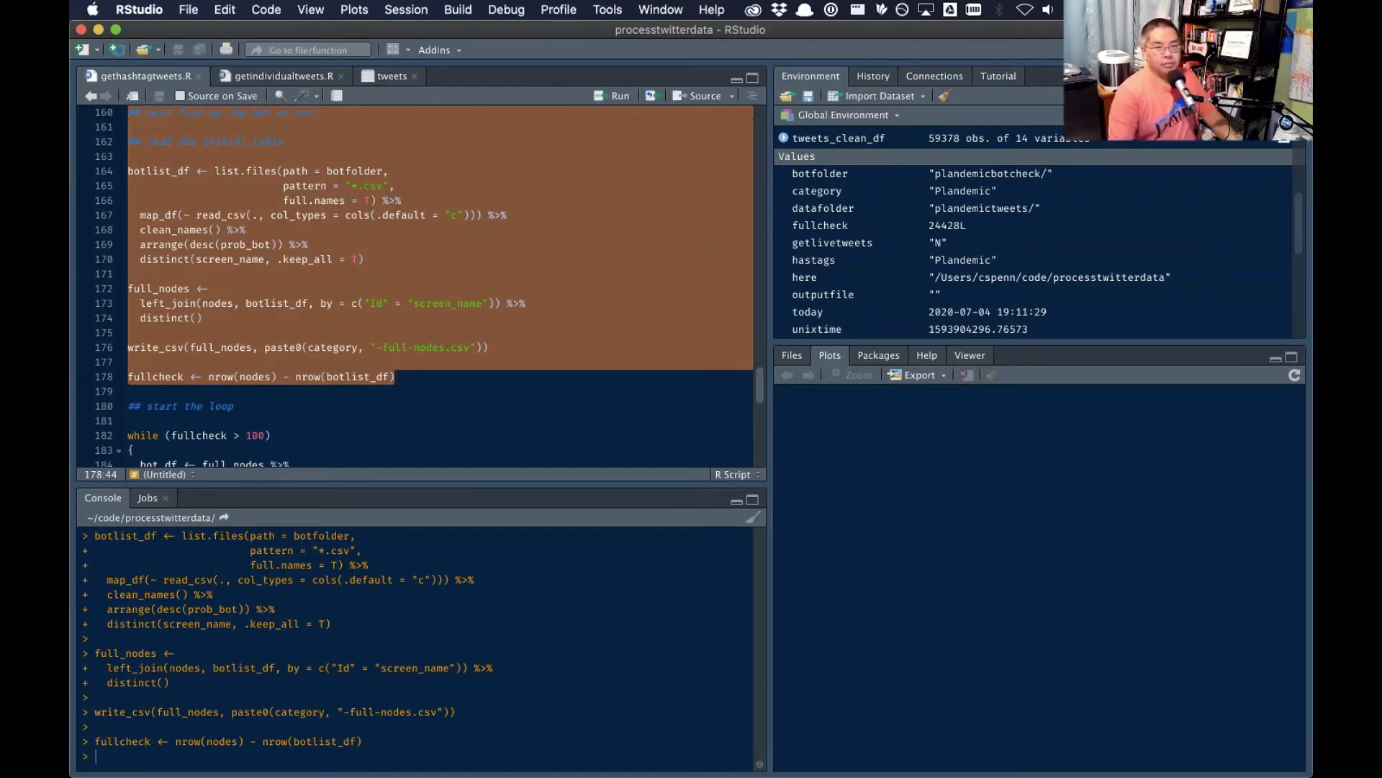
- Switch to Gephi, show the graph overview and widen the Appearance/Layout and Statistics side areas
{"action": "key", "text": "super+Tab"}
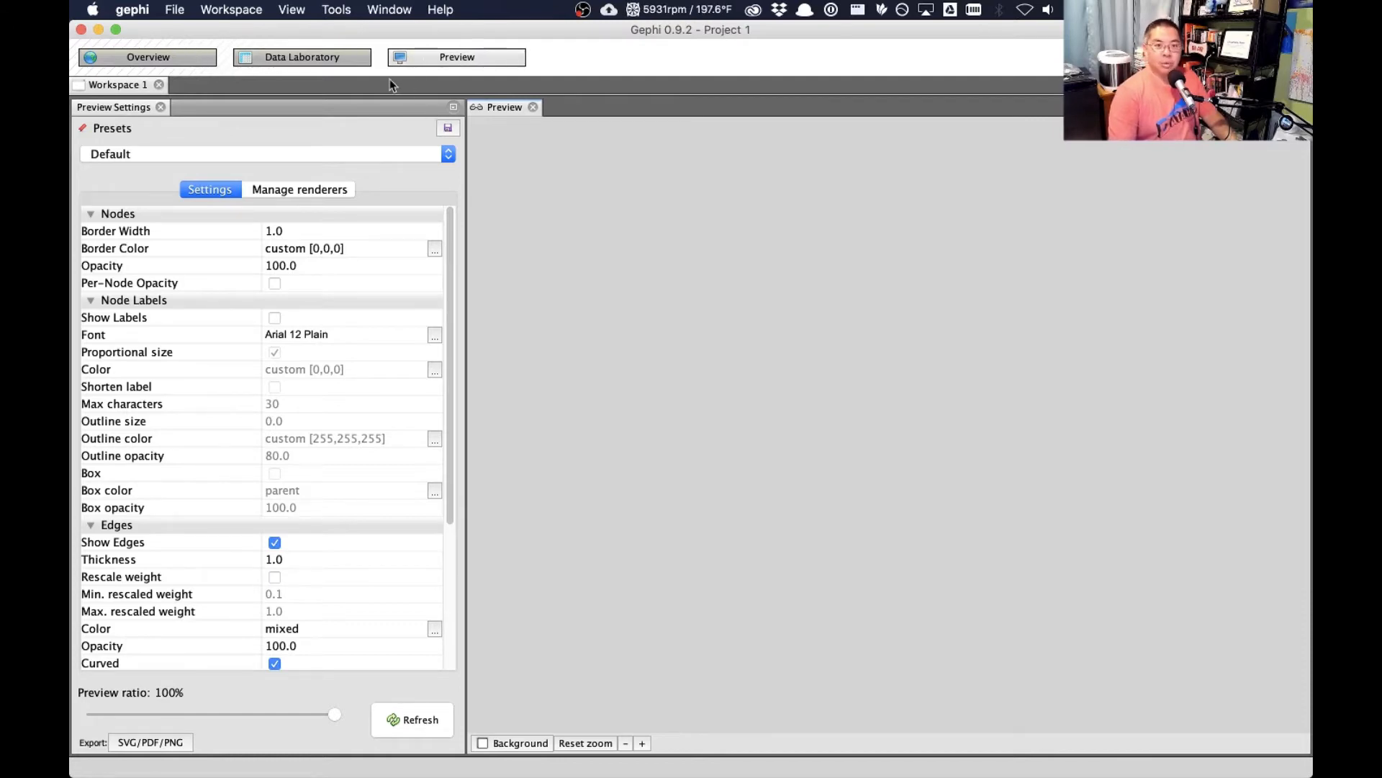
{"action": "left_click", "coordinate": [325, 64]}
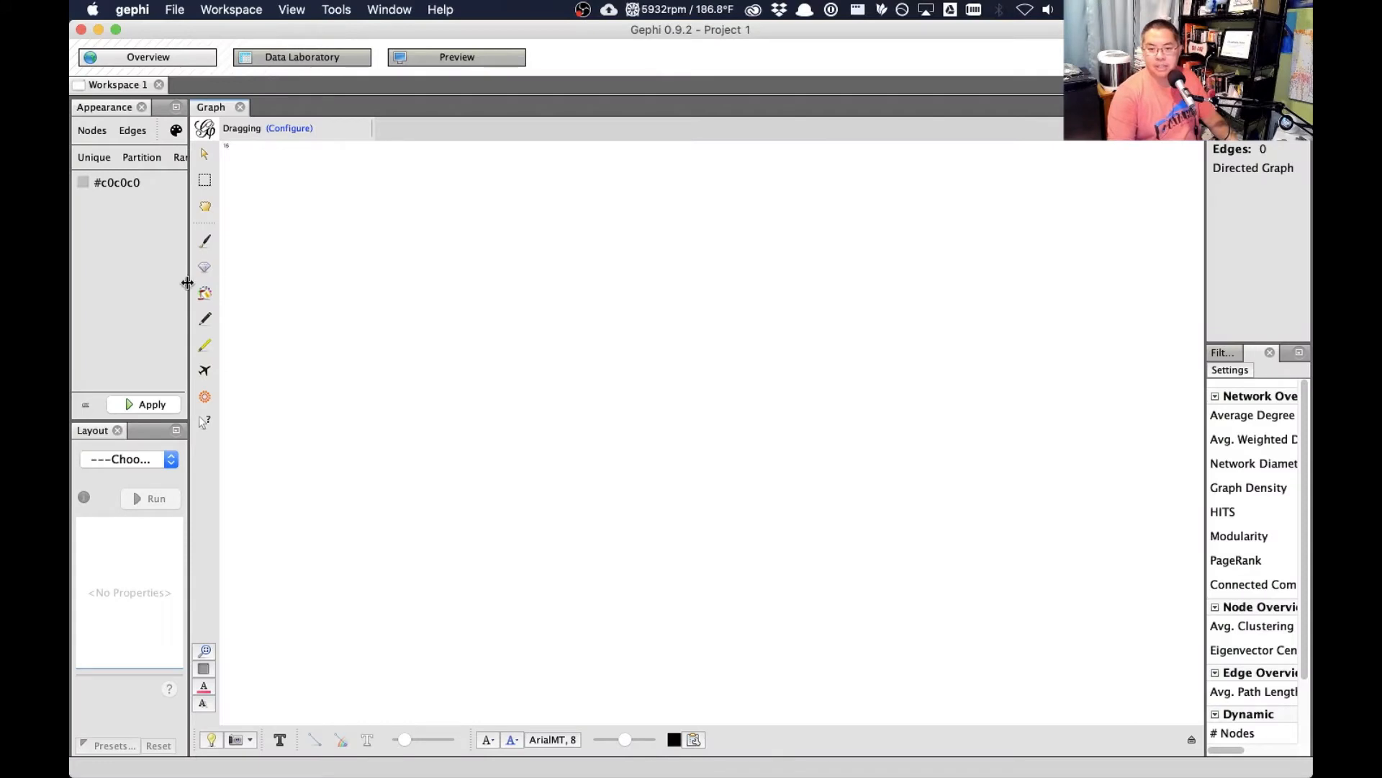
{"action": "left_click_drag", "start_coordinate": [189, 283], "coordinate": [265, 287]}
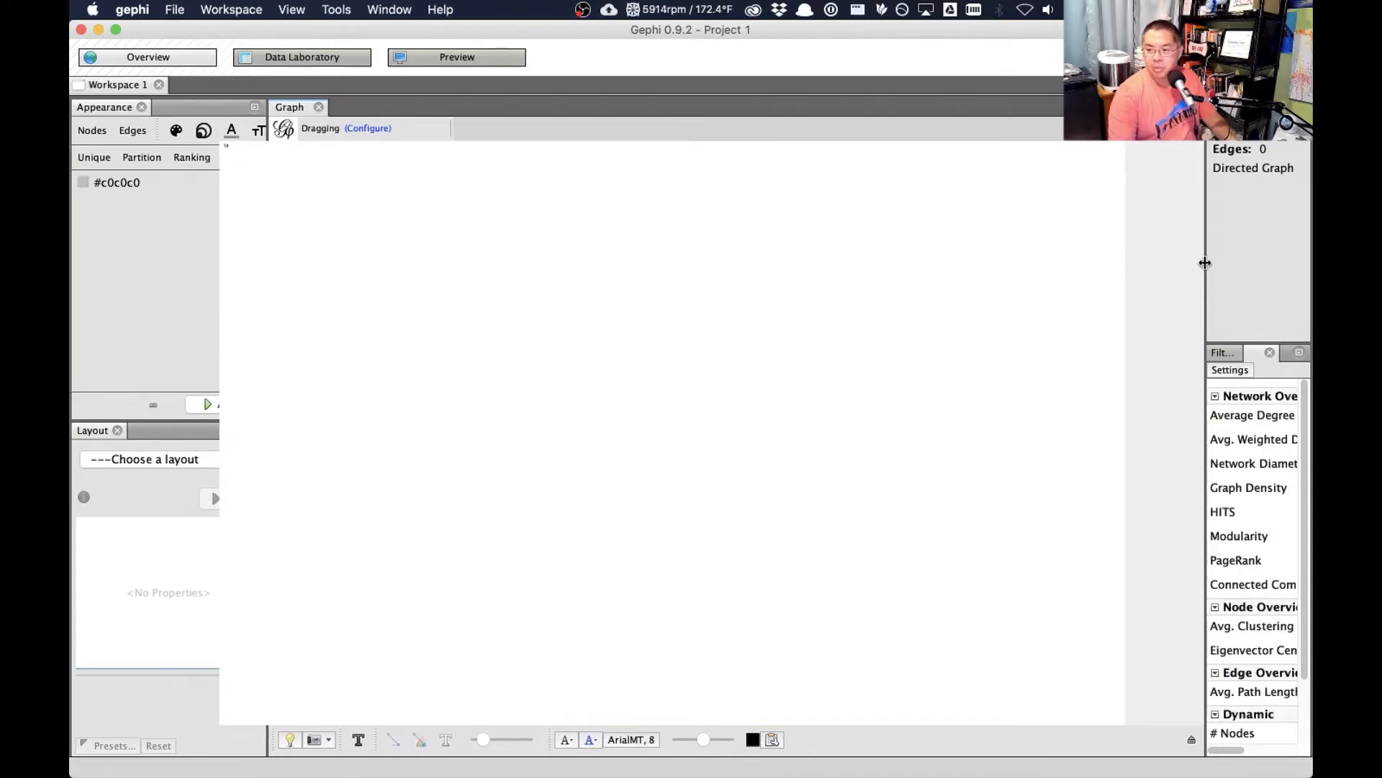
{"action": "left_click_drag", "start_coordinate": [1204, 263], "coordinate": [1073, 271]}
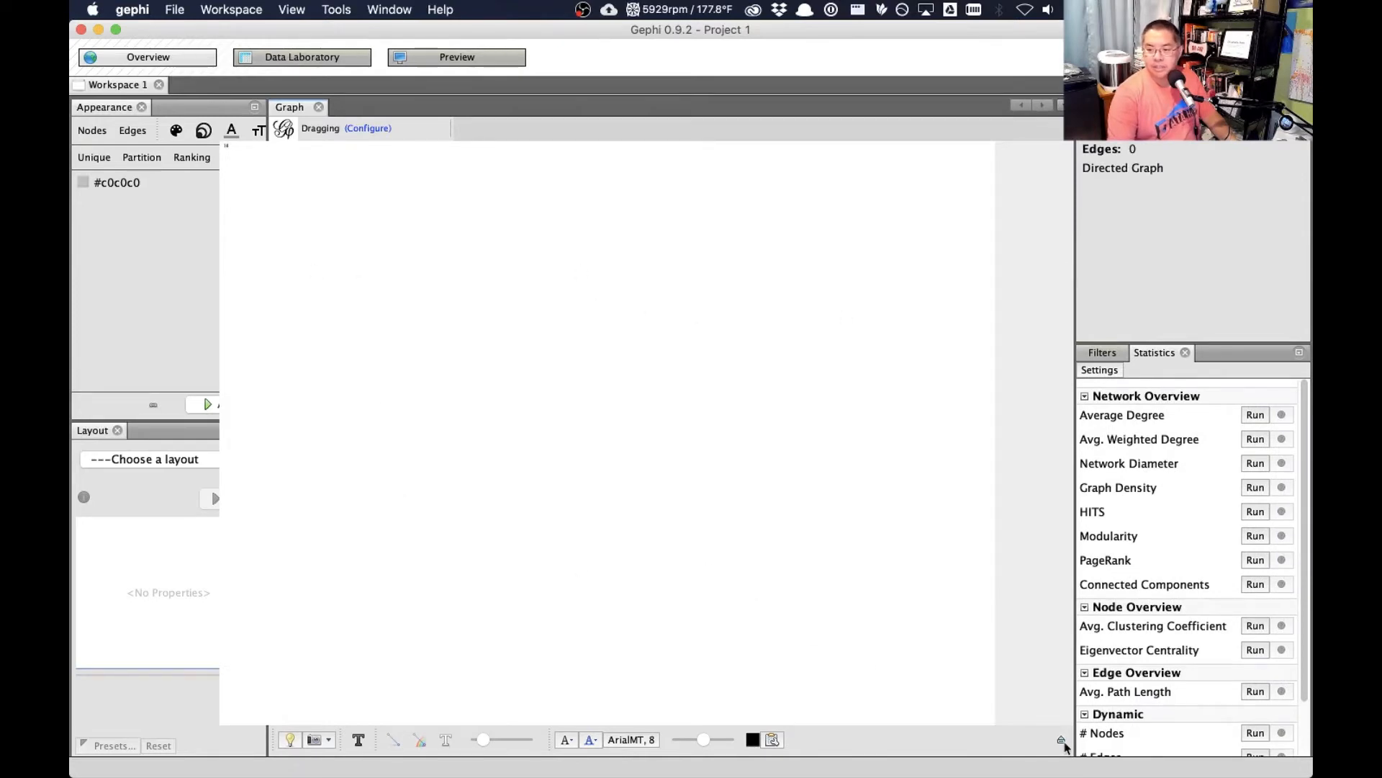
{"action": "left_click", "coordinate": [1062, 741]}
{"action": "left_click", "coordinate": [1061, 592]}
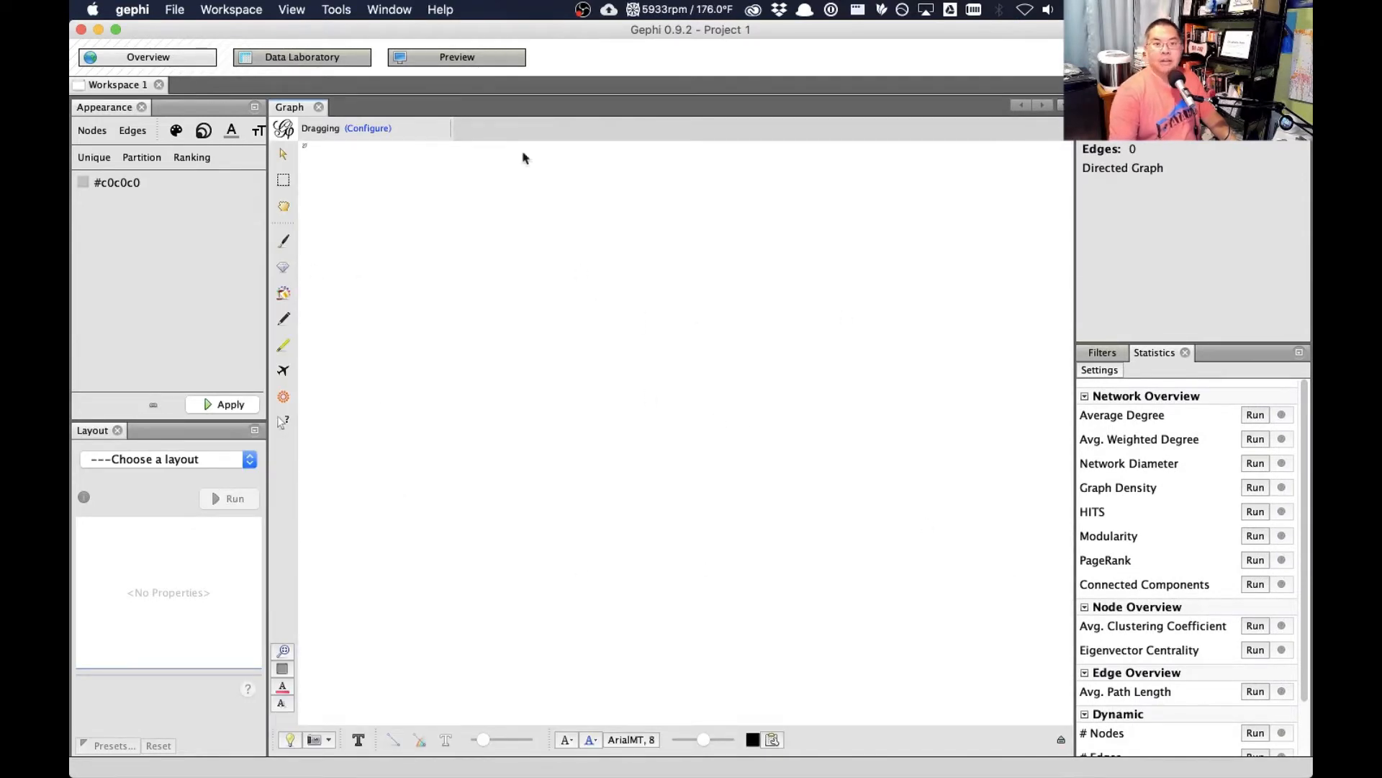
- Import Plandemic-full-nodes.csv as a nodes table with prob_bot set to Float, appending it to the existing workspace
{"action": "left_click", "coordinate": [350, 59]}
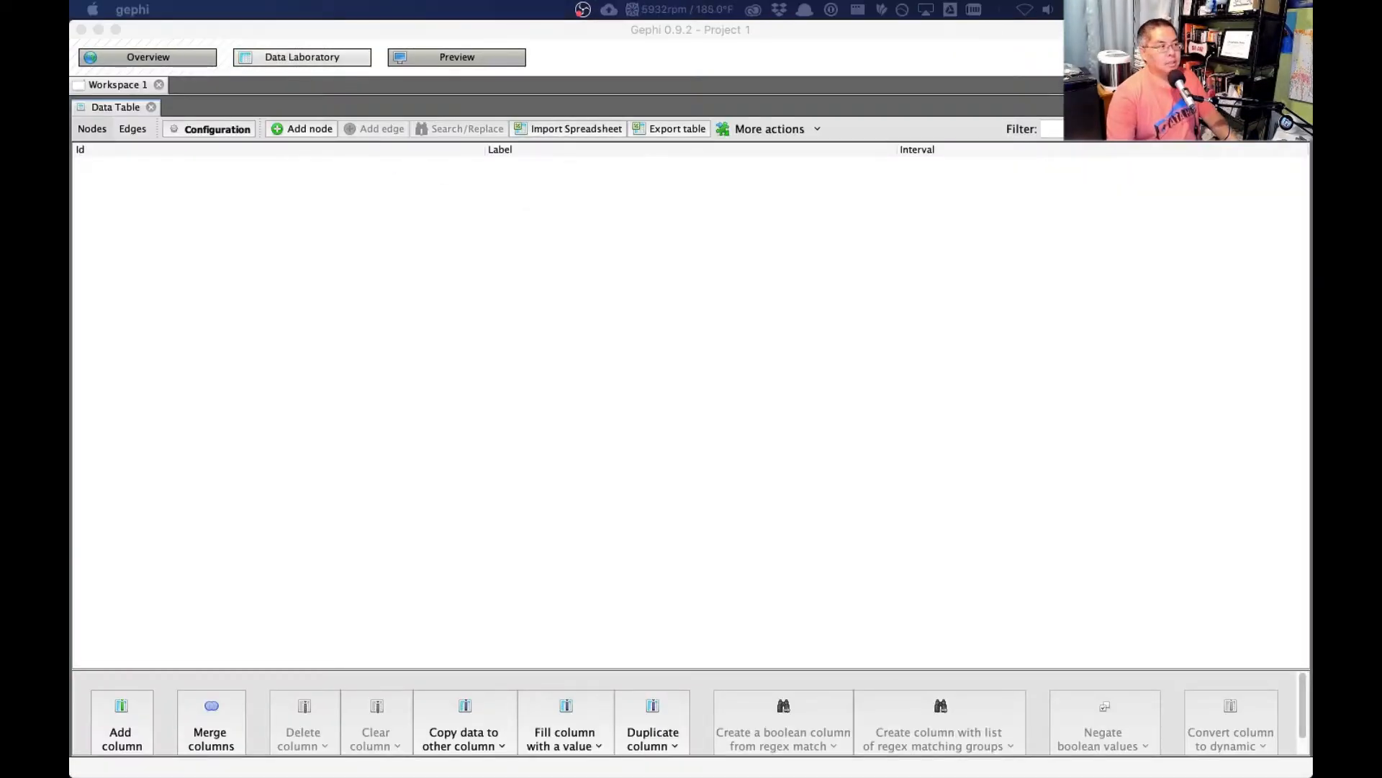
{"action": "double_click", "coordinate": [549, 417]}
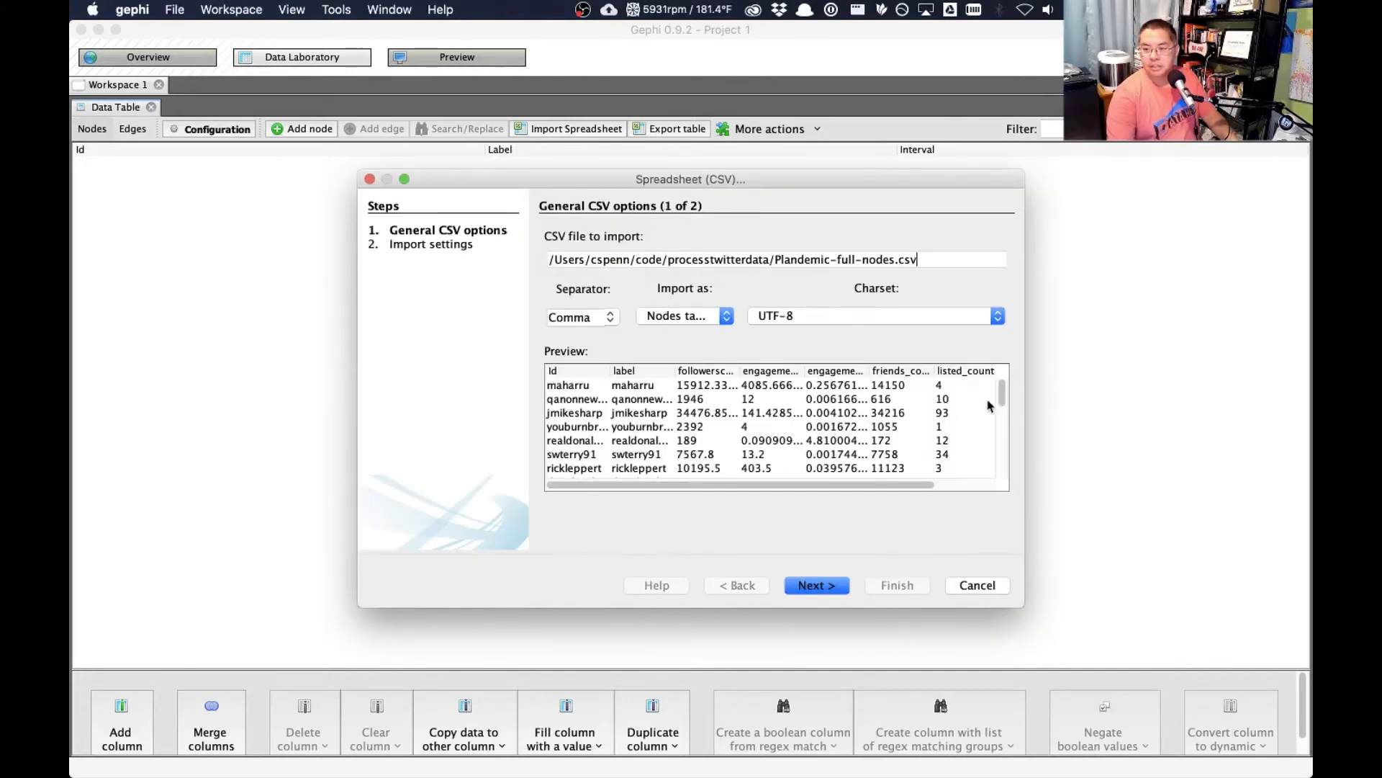
{"action": "left_click", "coordinate": [826, 585]}
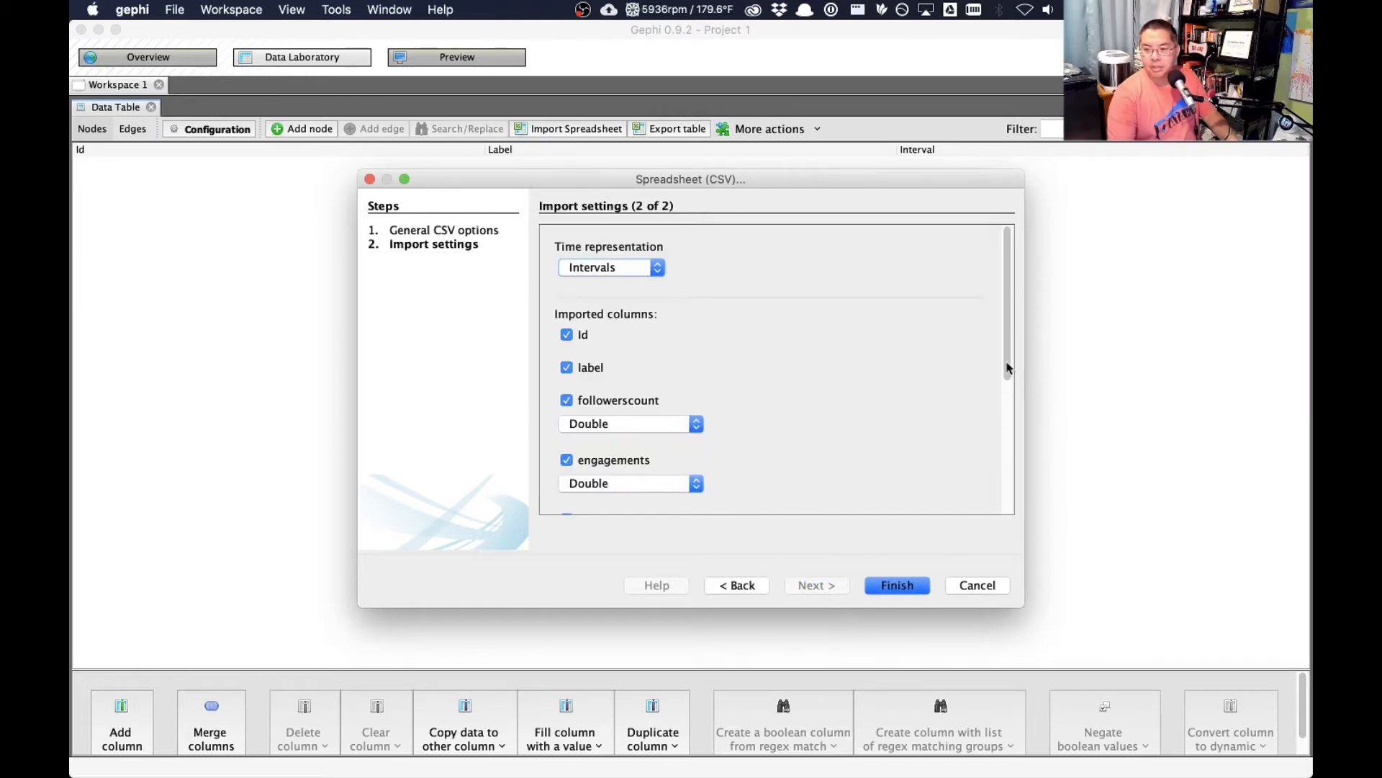
{"action": "left_click_drag", "start_coordinate": [1006, 364], "coordinate": [1008, 570]}
{"action": "left_click", "coordinate": [642, 478]}
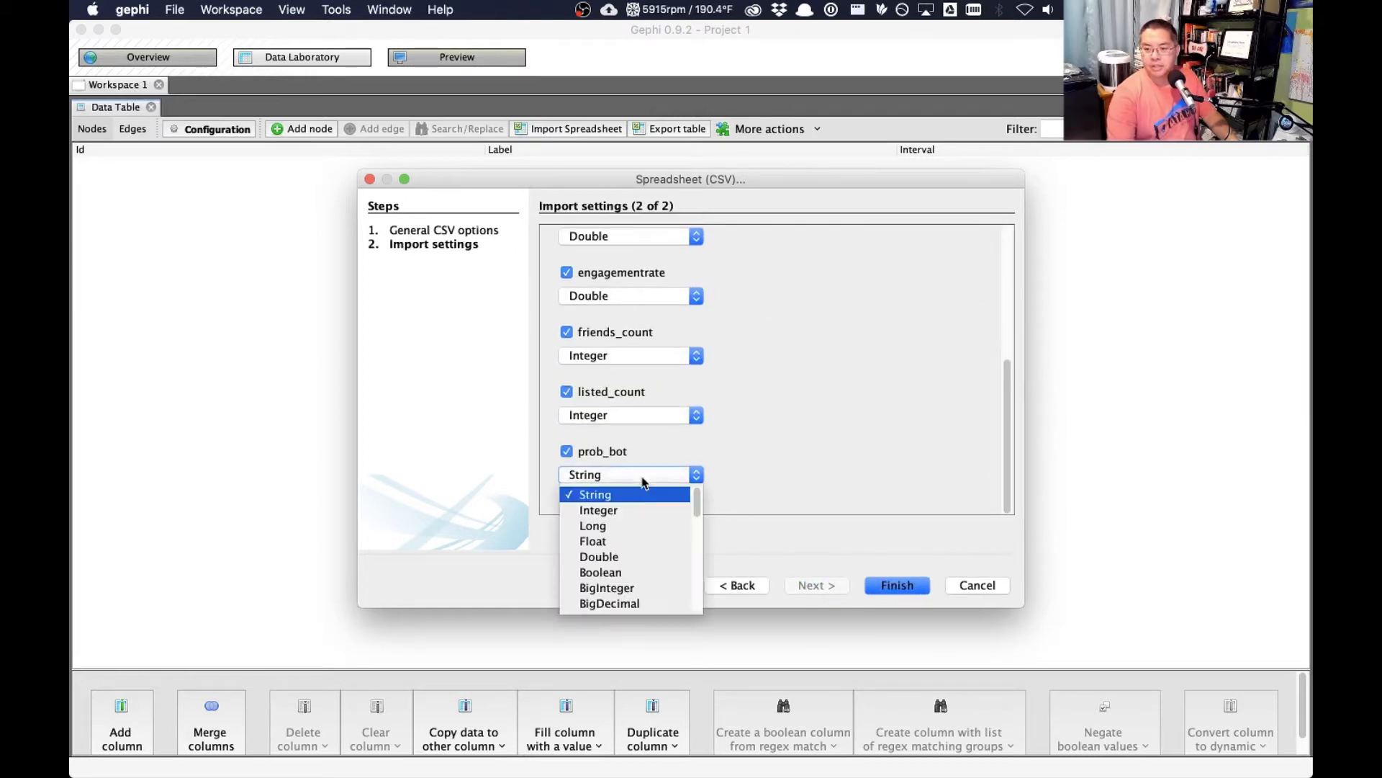
{"action": "left_click", "coordinate": [641, 543]}
{"action": "left_click", "coordinate": [898, 584]}
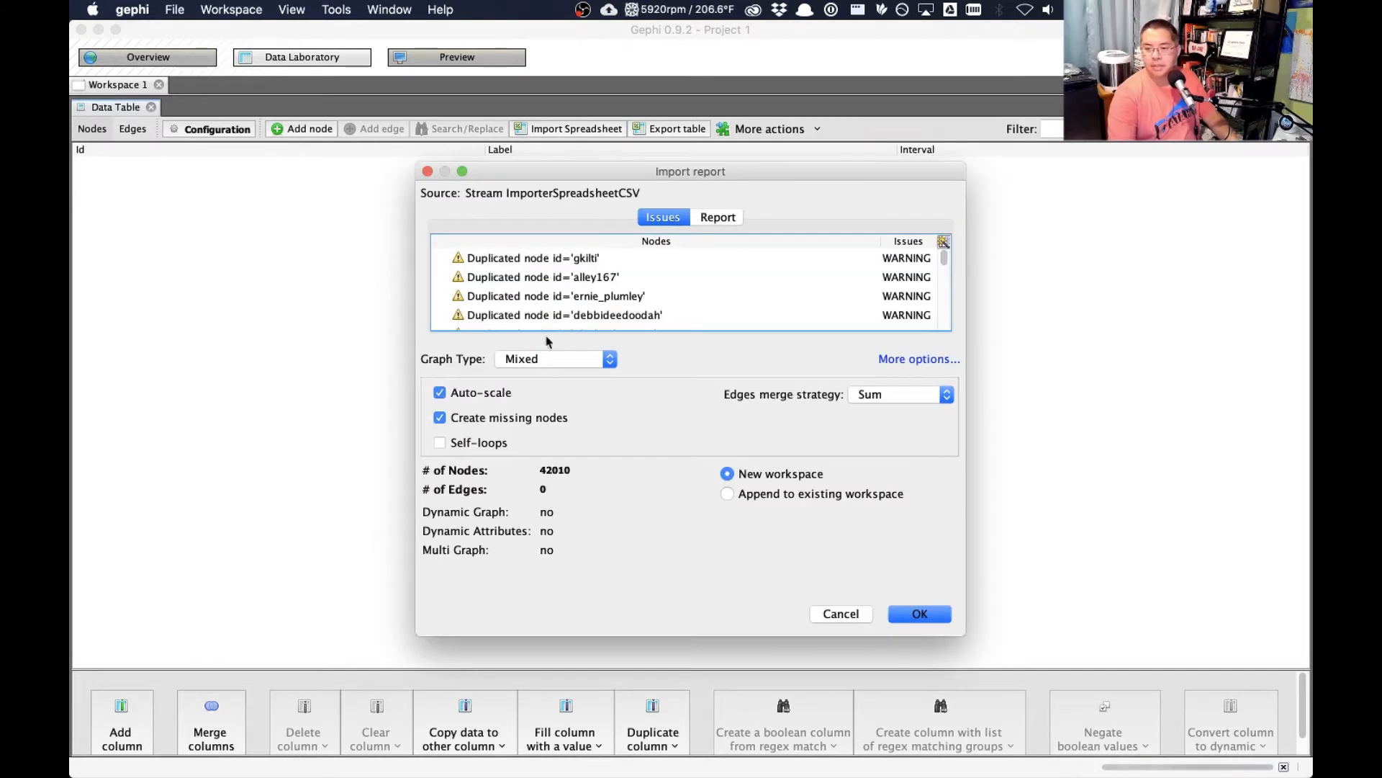
{"action": "left_click", "coordinate": [808, 495]}
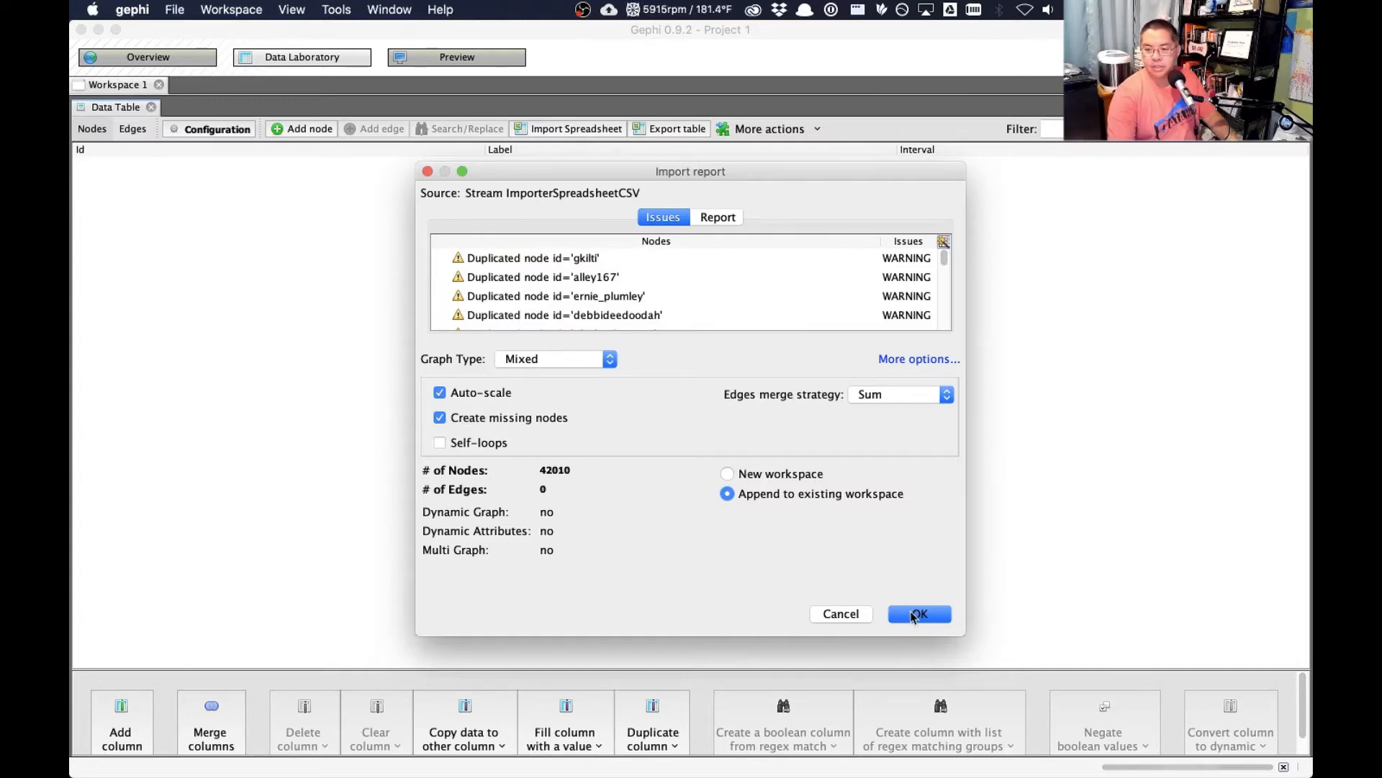
{"action": "left_click", "coordinate": [915, 615]}
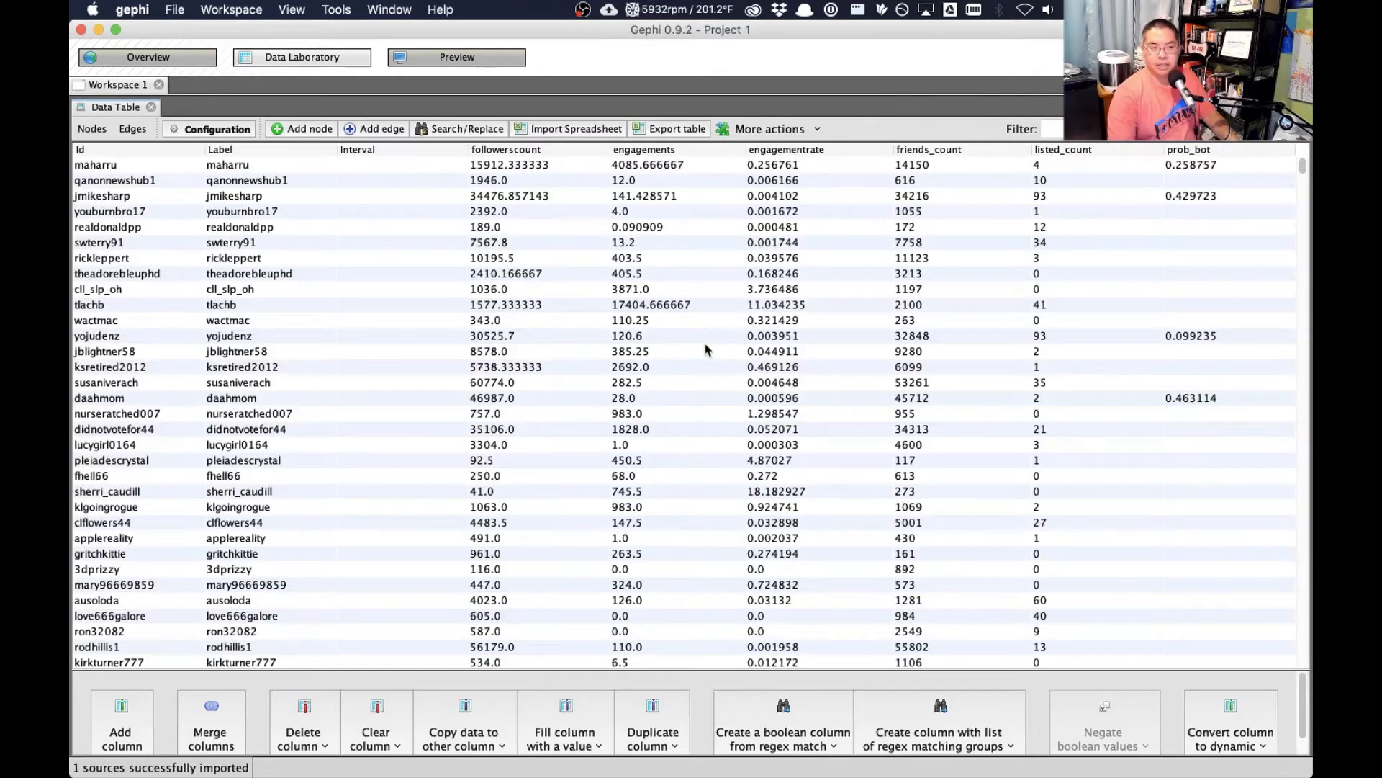
- Import Plandemic-edges.csv as a directed edges table, appending it to the existing workspace
{"action": "left_click", "coordinate": [592, 132]}
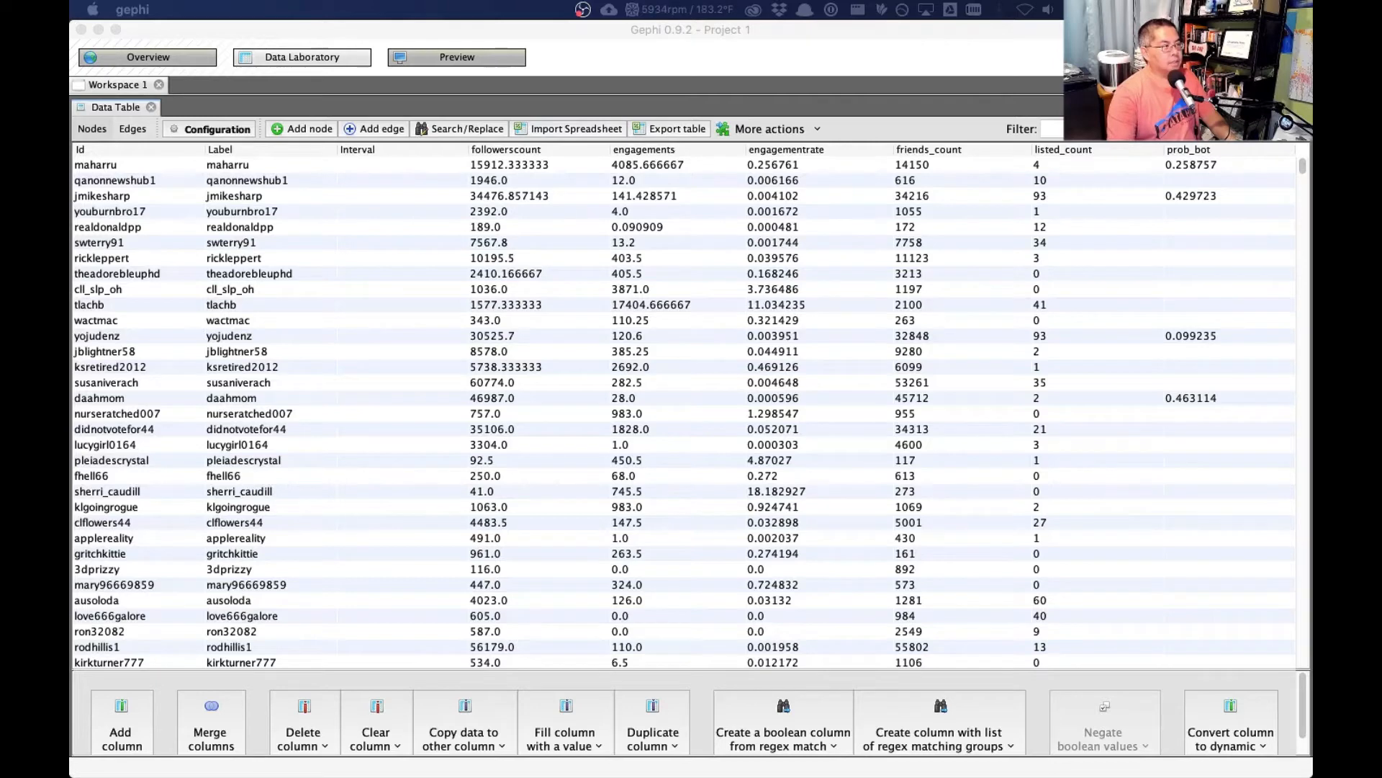
{"action": "left_click", "coordinate": [987, 480]}
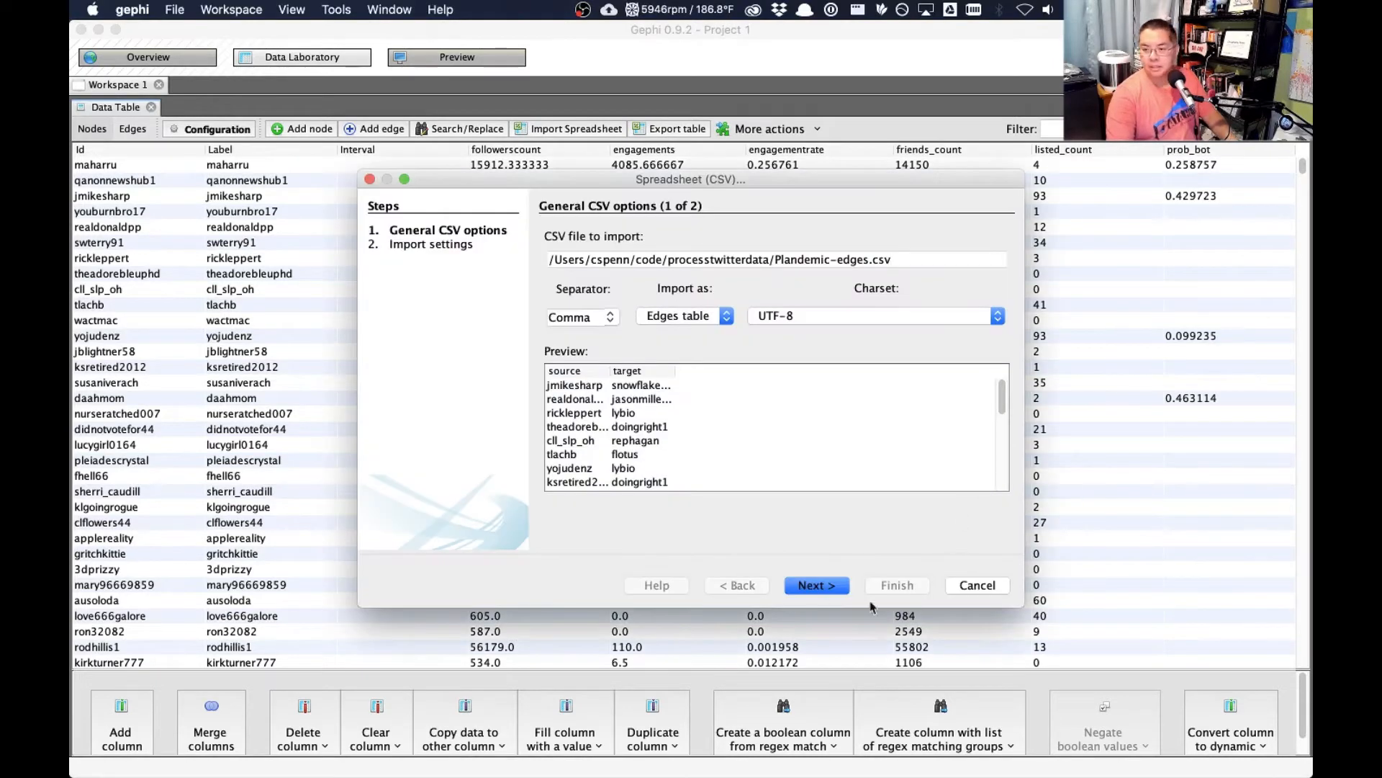
{"action": "left_click", "coordinate": [809, 587]}
{"action": "left_click", "coordinate": [885, 587]}
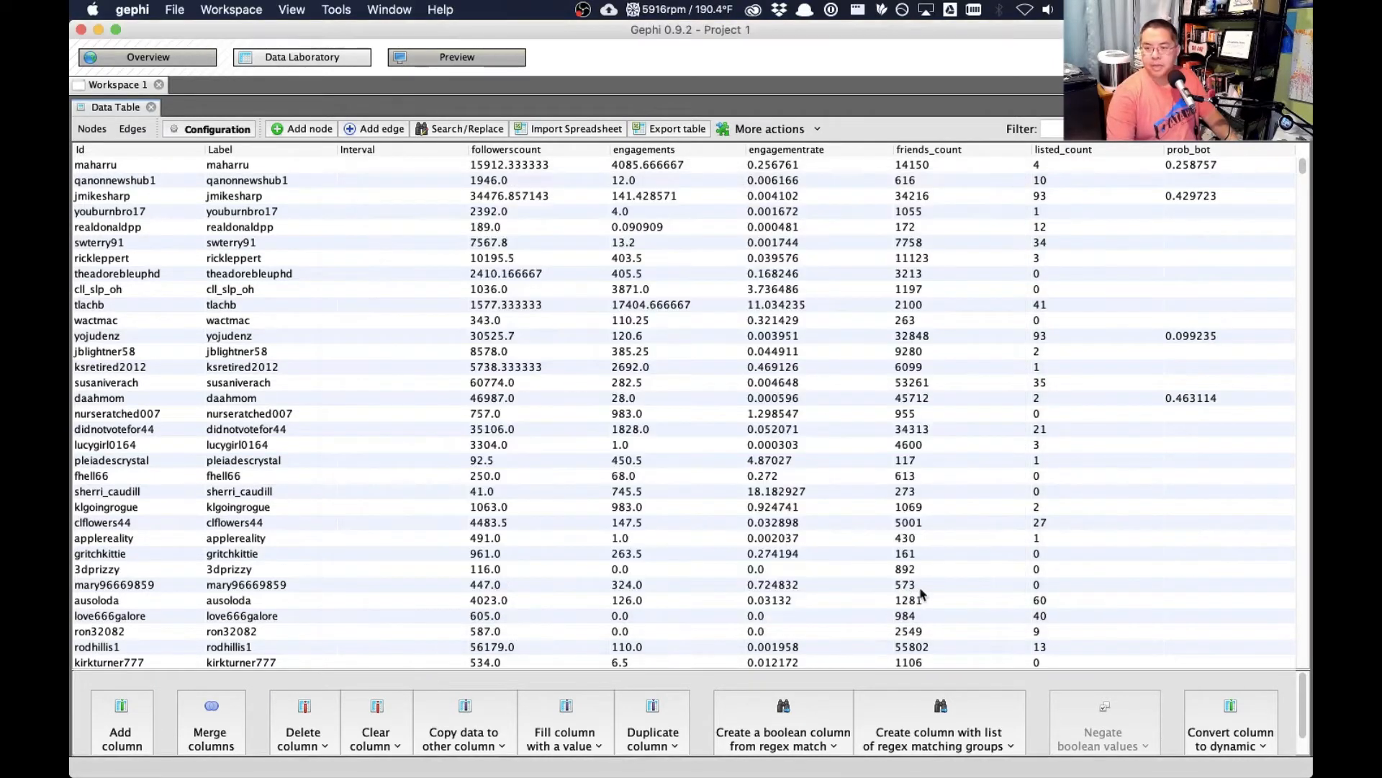
{"action": "left_click", "coordinate": [756, 497]}
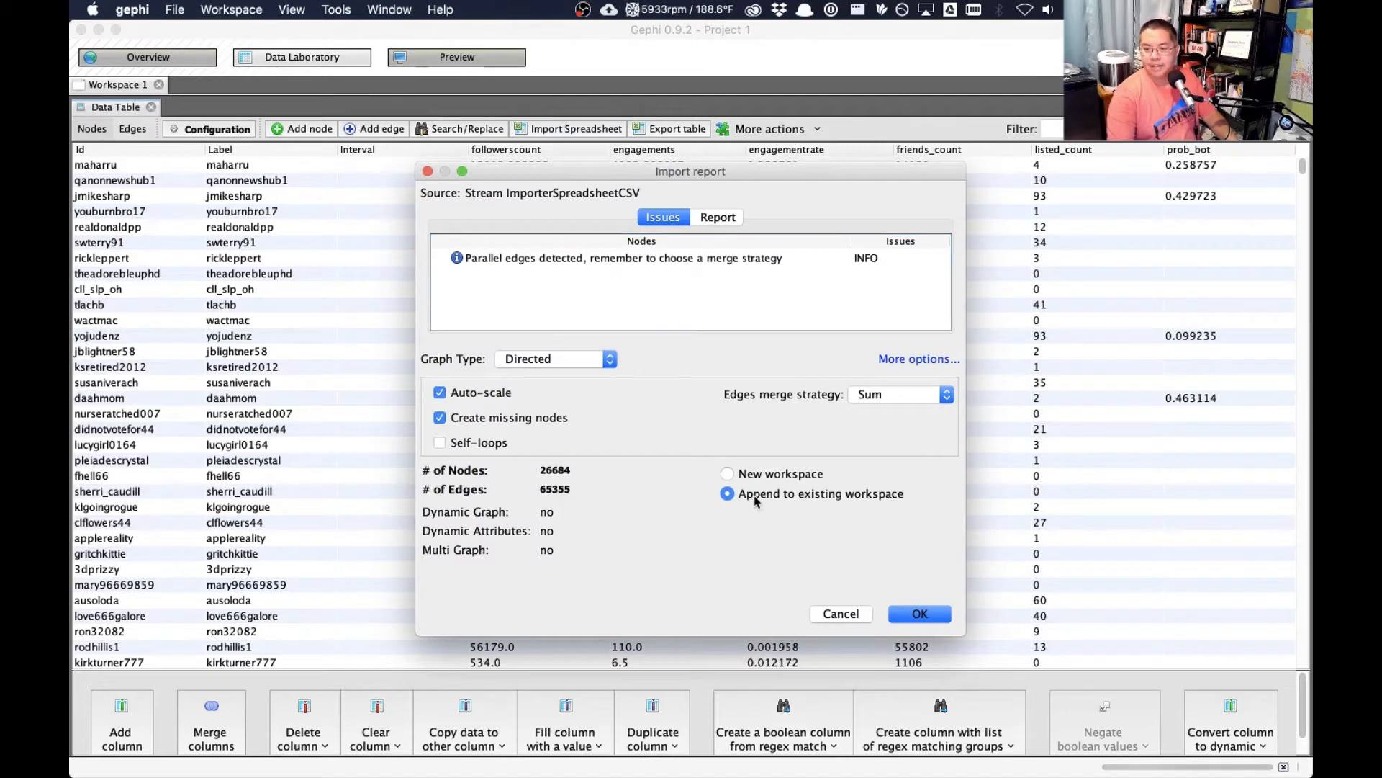
{"action": "left_click", "coordinate": [926, 615]}
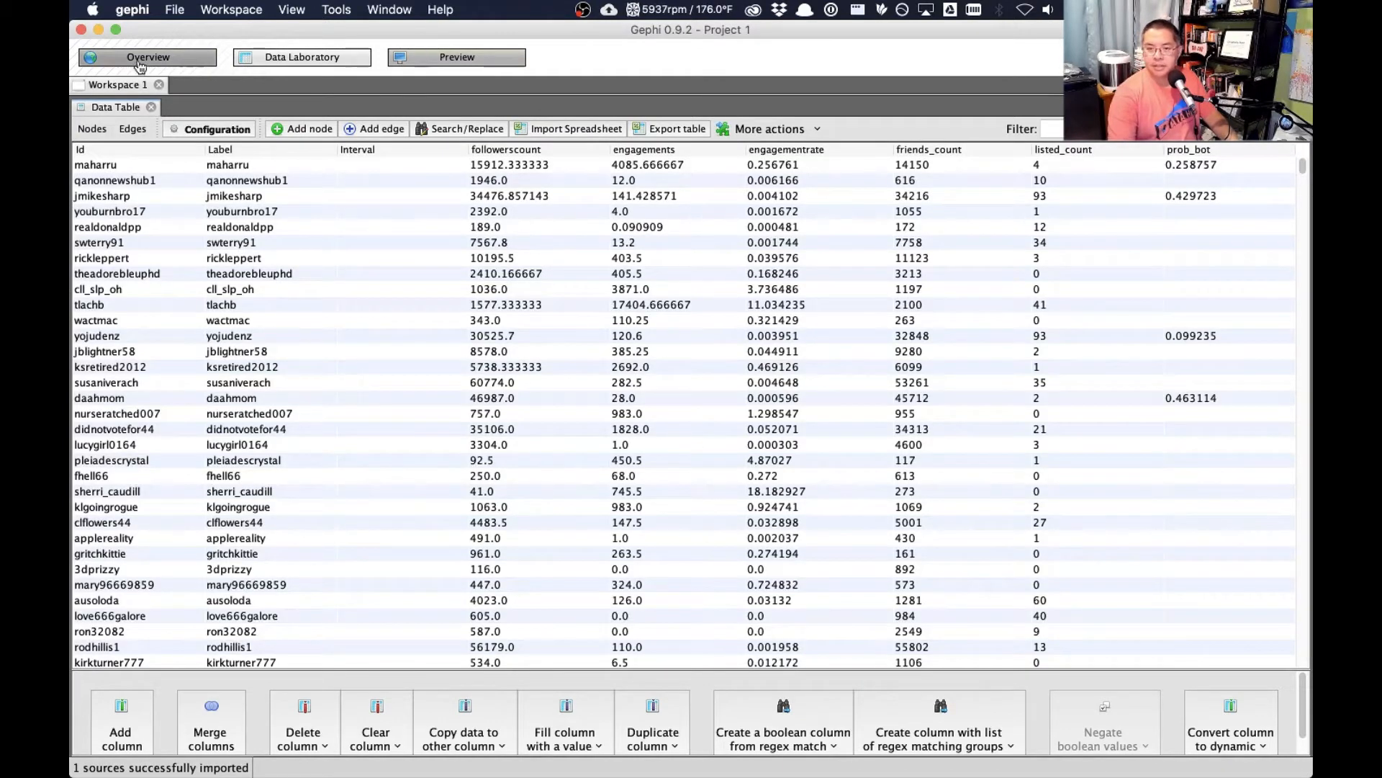
- Run the Average Degree statistic on the imported network and close its report
{"action": "left_click", "coordinate": [141, 64]}
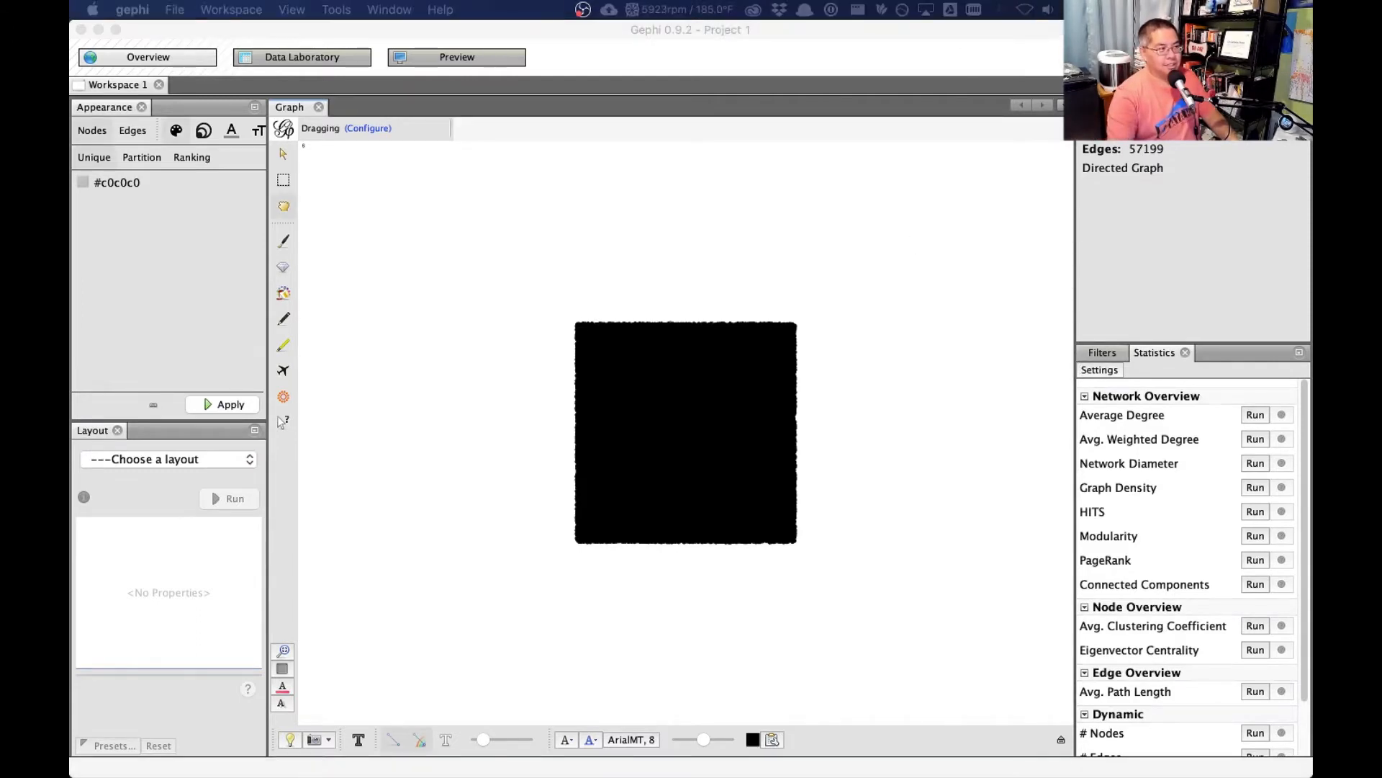
{"action": "left_click", "coordinate": [981, 379]}
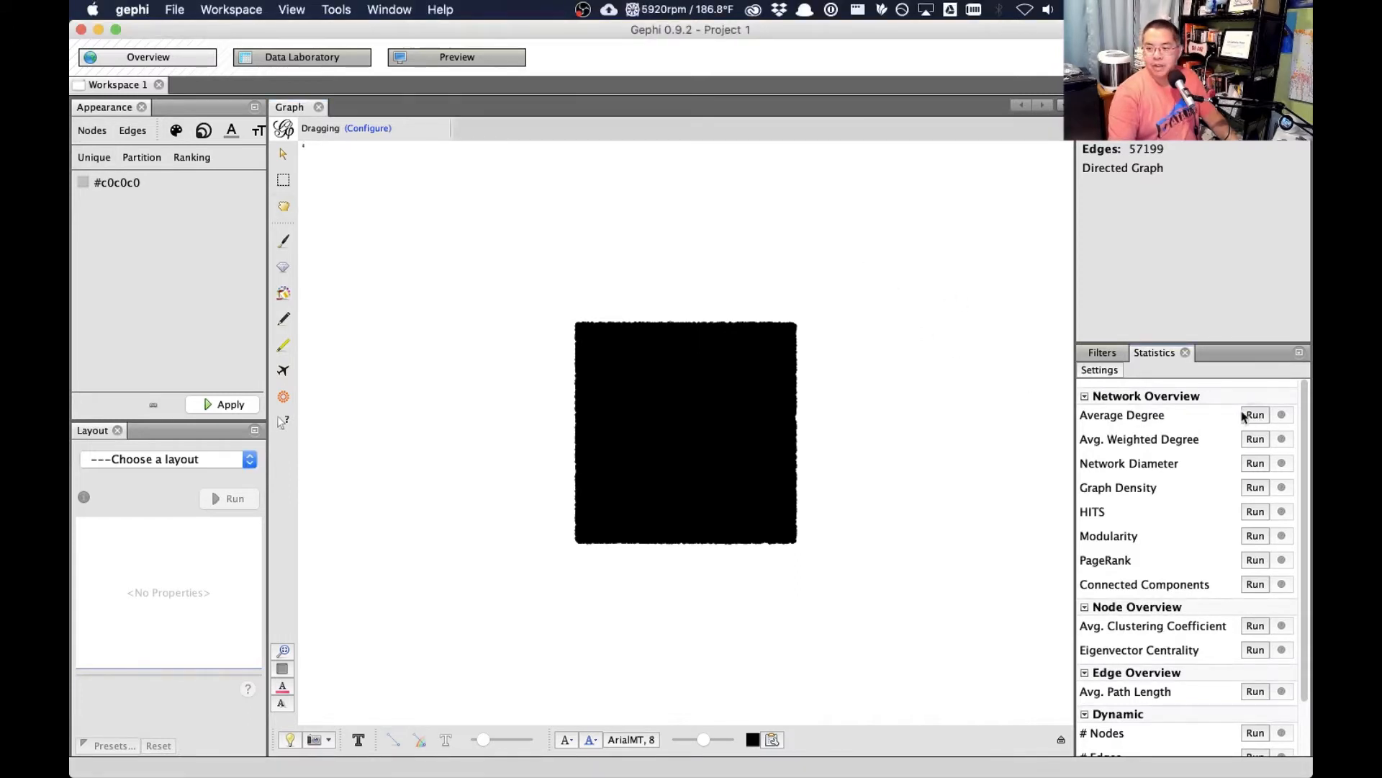
{"action": "left_click", "coordinate": [1253, 416]}
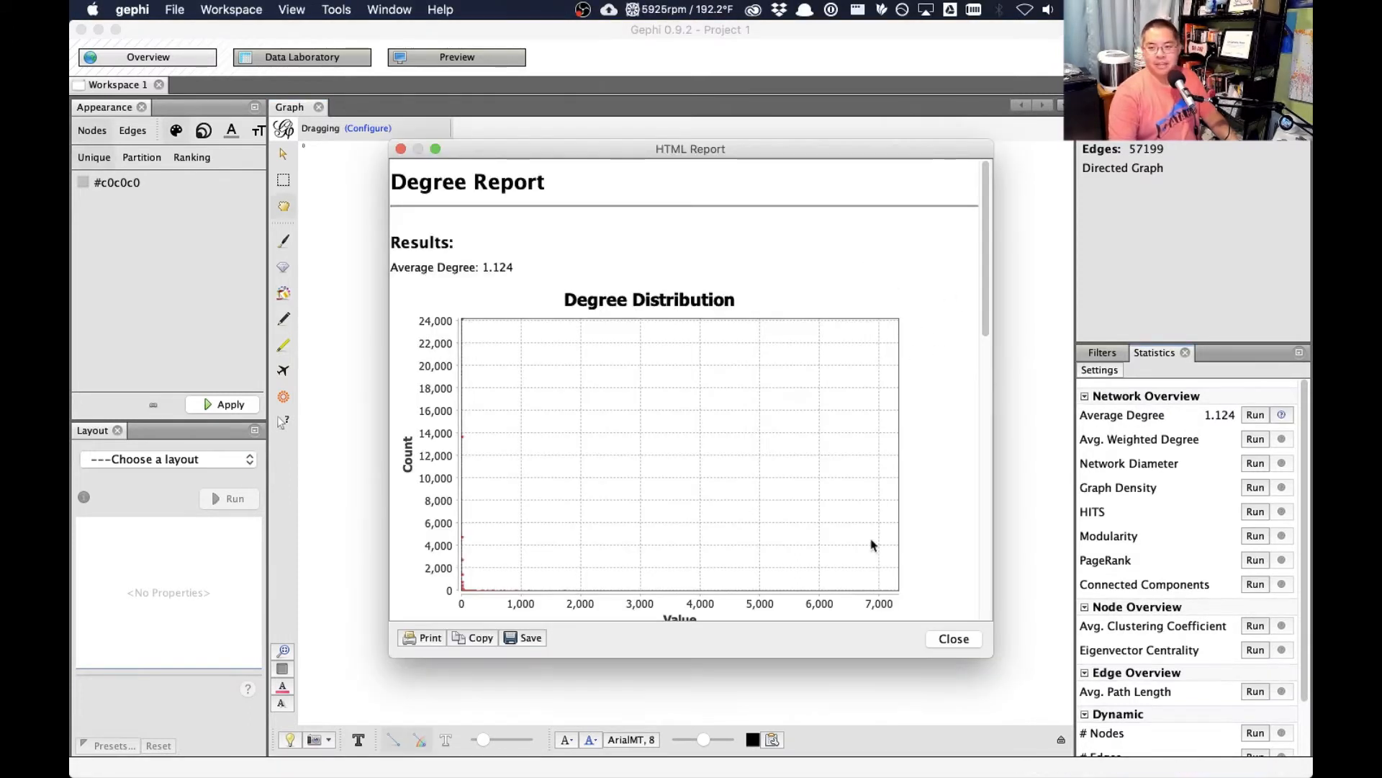
{"action": "left_click", "coordinate": [954, 639]}
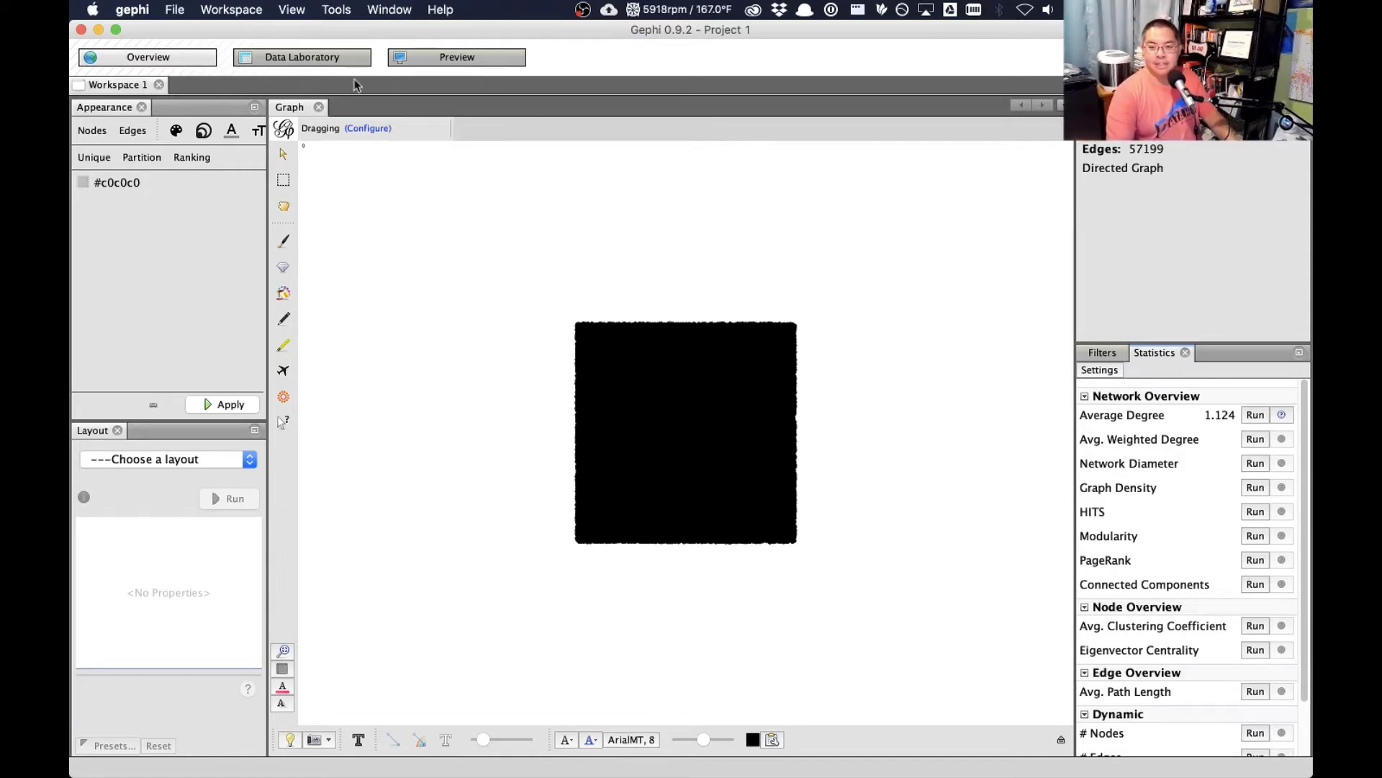
- Sort the node table by Degree in ascending order and delete all nodes with degree 0
{"action": "left_click", "coordinate": [337, 65]}
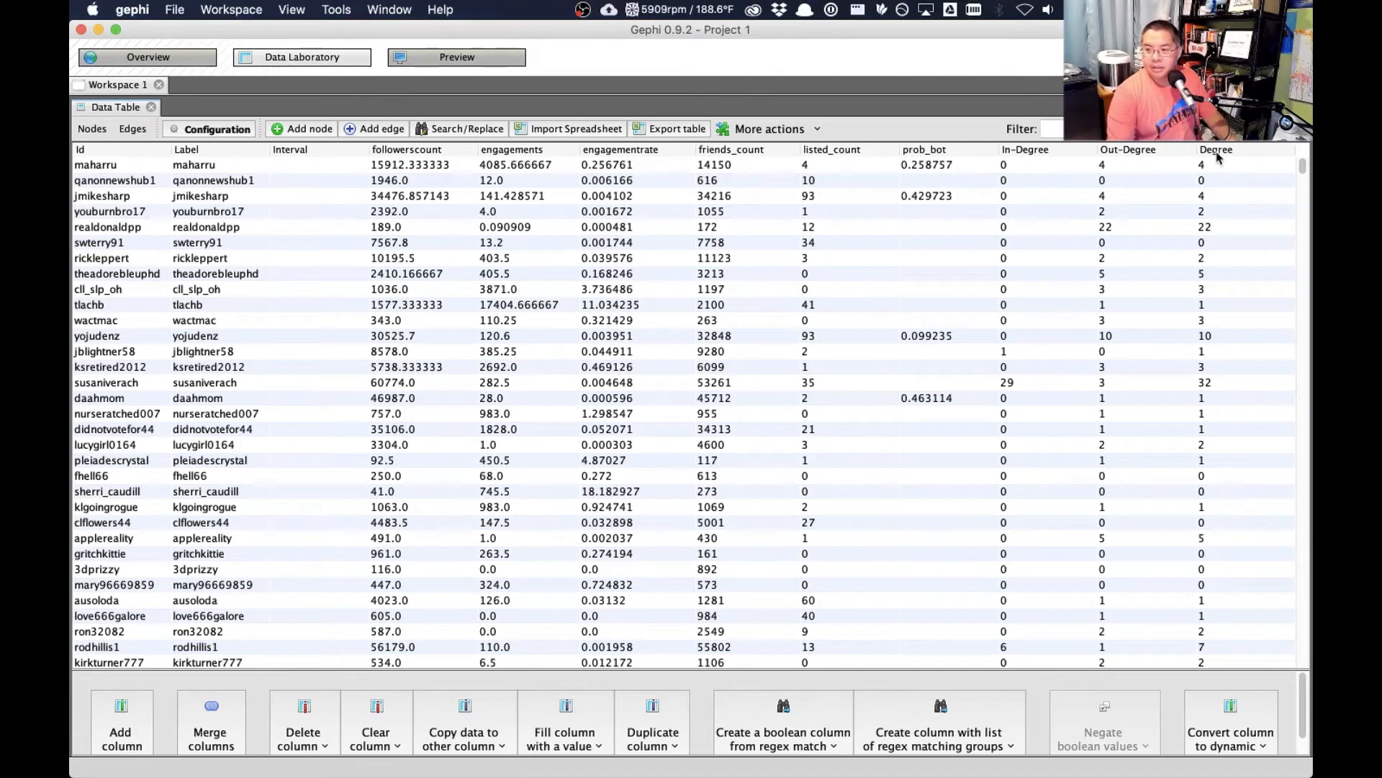
{"action": "left_click", "coordinate": [1222, 153]}
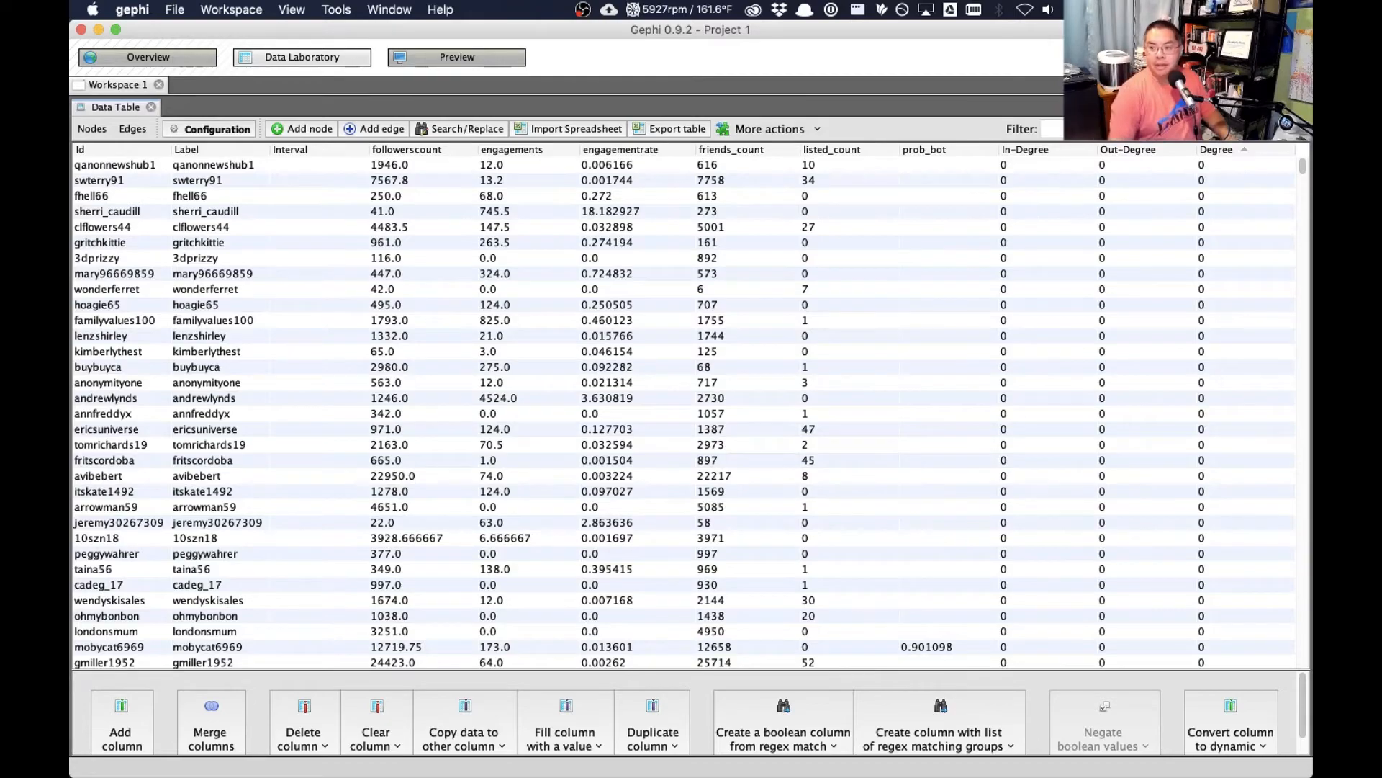
{"action": "left_click", "coordinate": [1249, 165]}
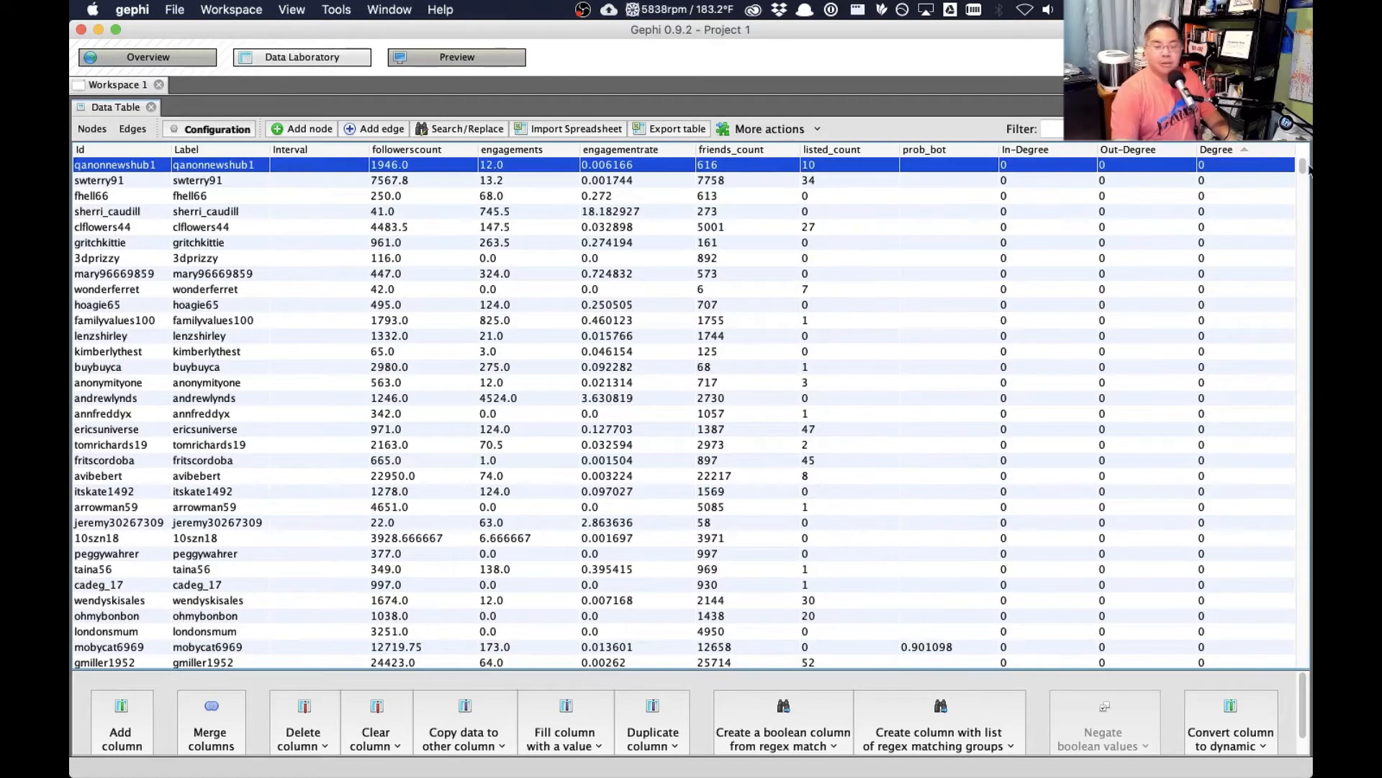
{"action": "left_click_drag", "start_coordinate": [1305, 169], "coordinate": [1248, 439]}
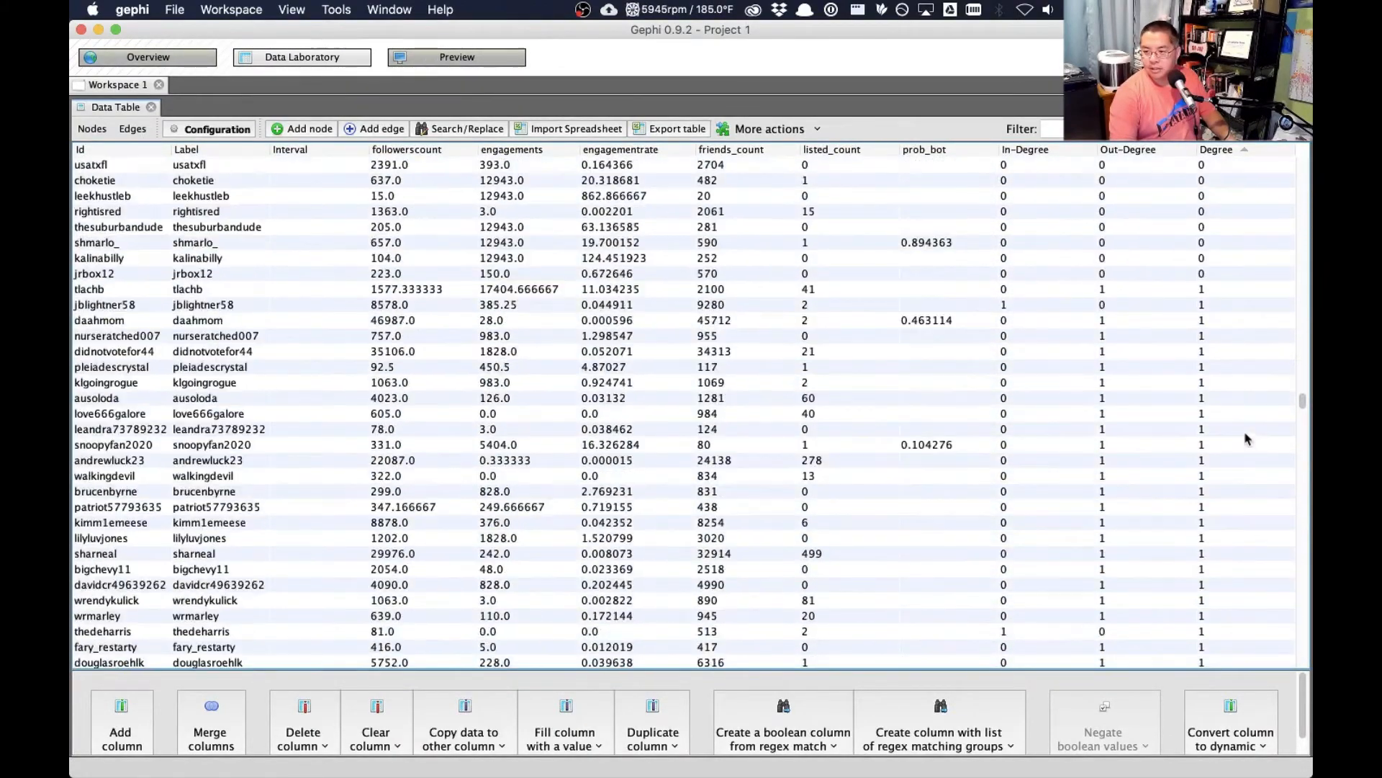
{"action": "left_click", "coordinate": [1244, 273], "text": "shift"}
{"action": "key", "text": "Delete"}
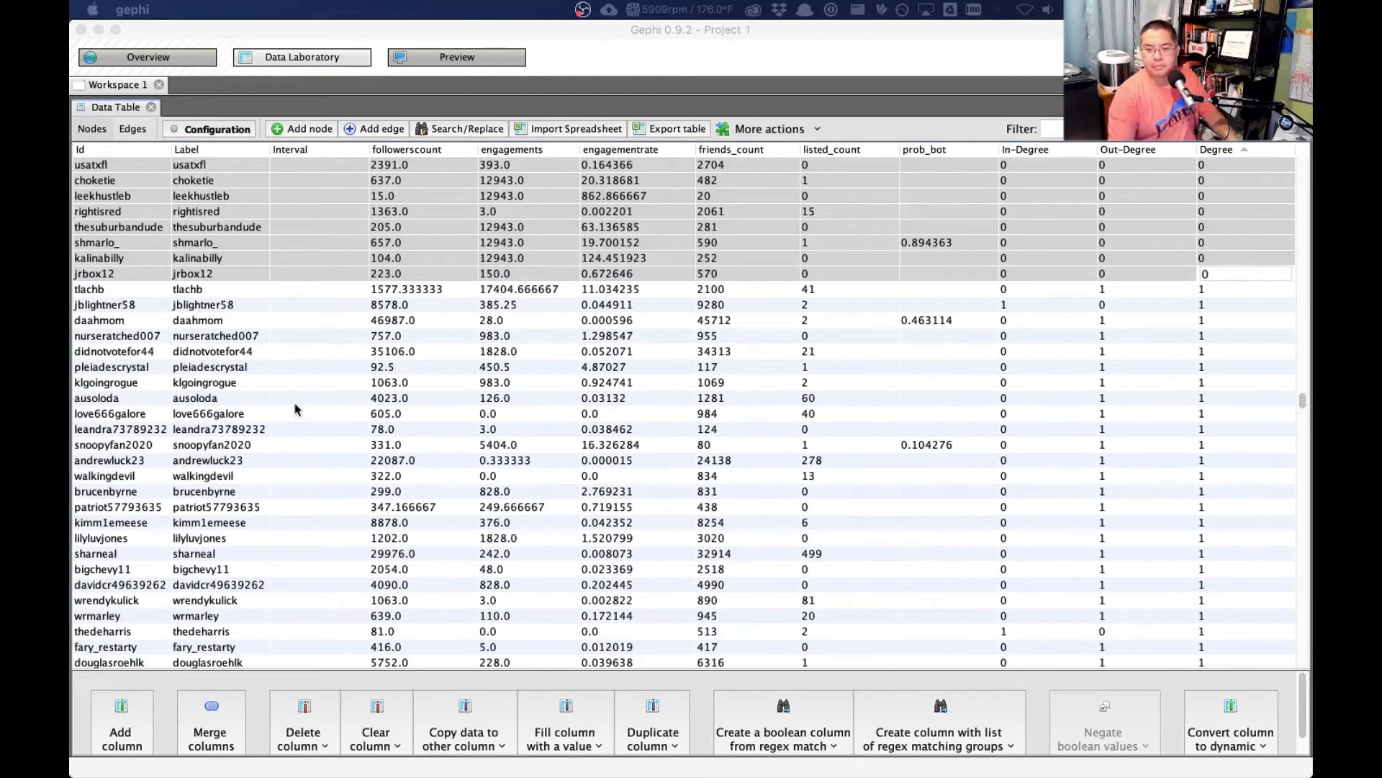
{"action": "key", "text": "Return"}
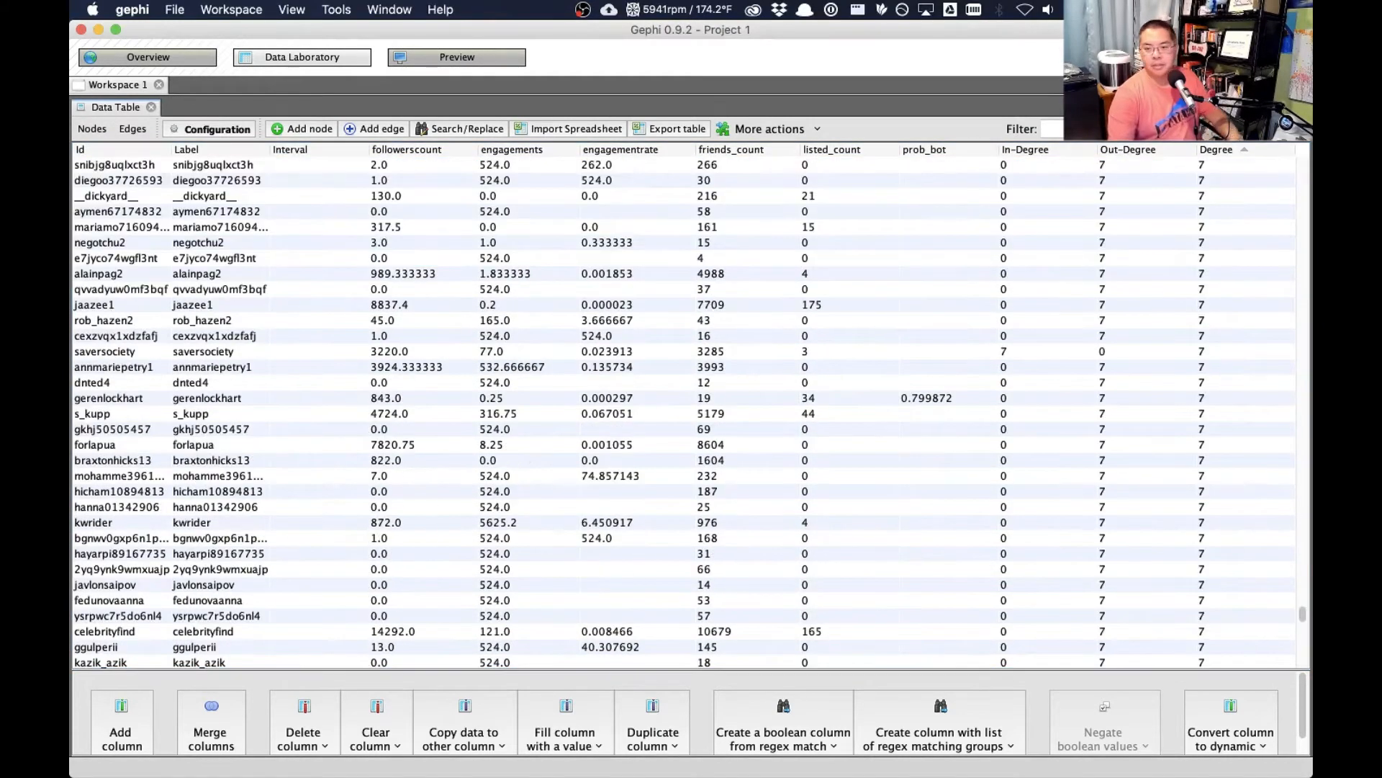
- Rerun the Average Degree statistic on the cleaned network and close its report
{"action": "left_click", "coordinate": [162, 66]}
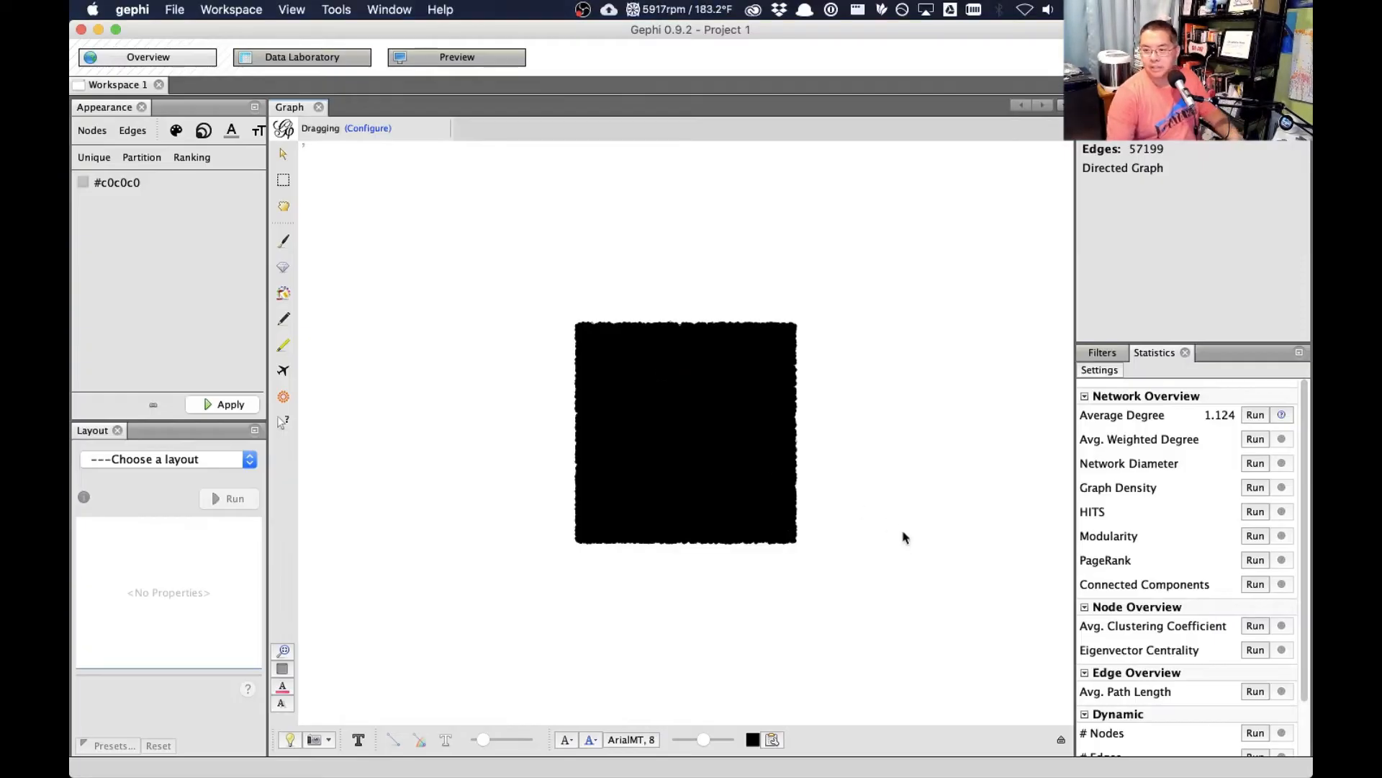
{"action": "left_click", "coordinate": [1255, 414]}
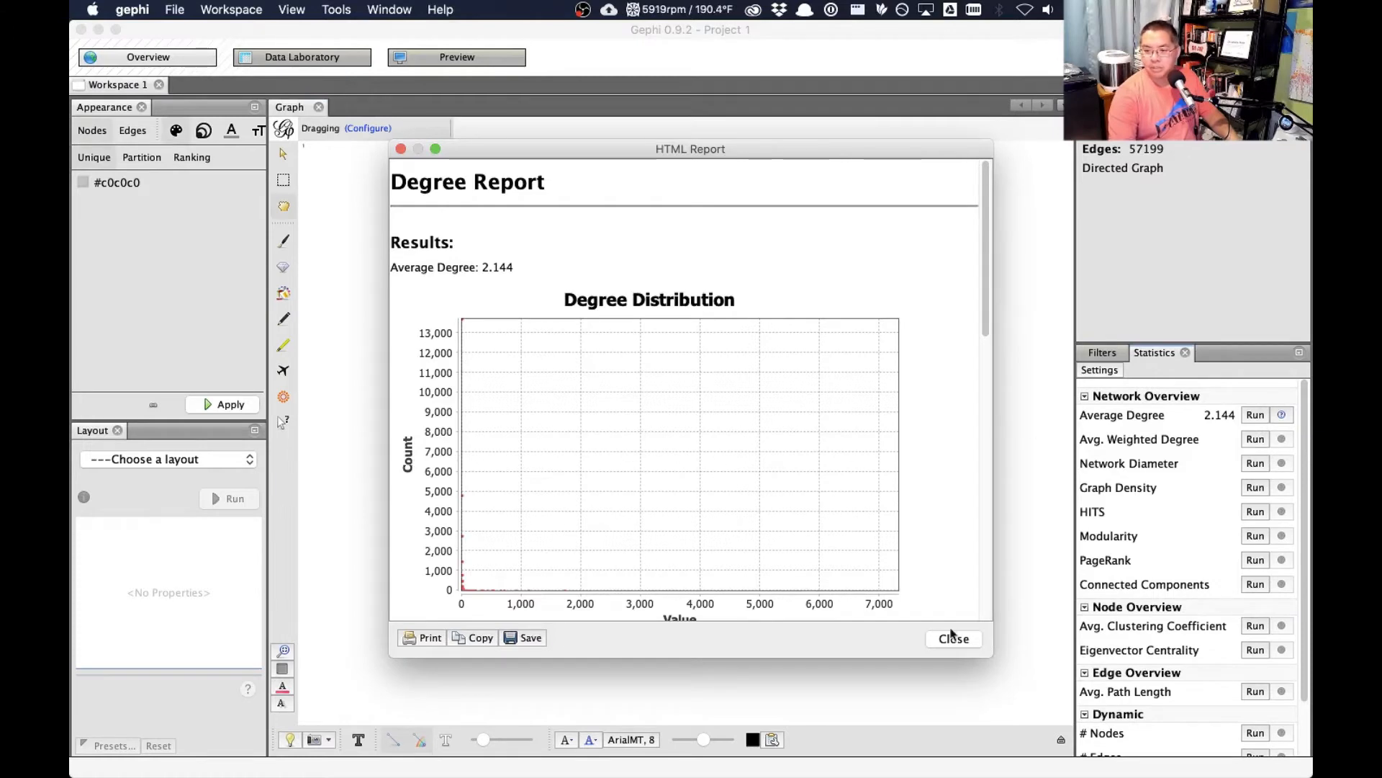
{"action": "left_click", "coordinate": [953, 639]}
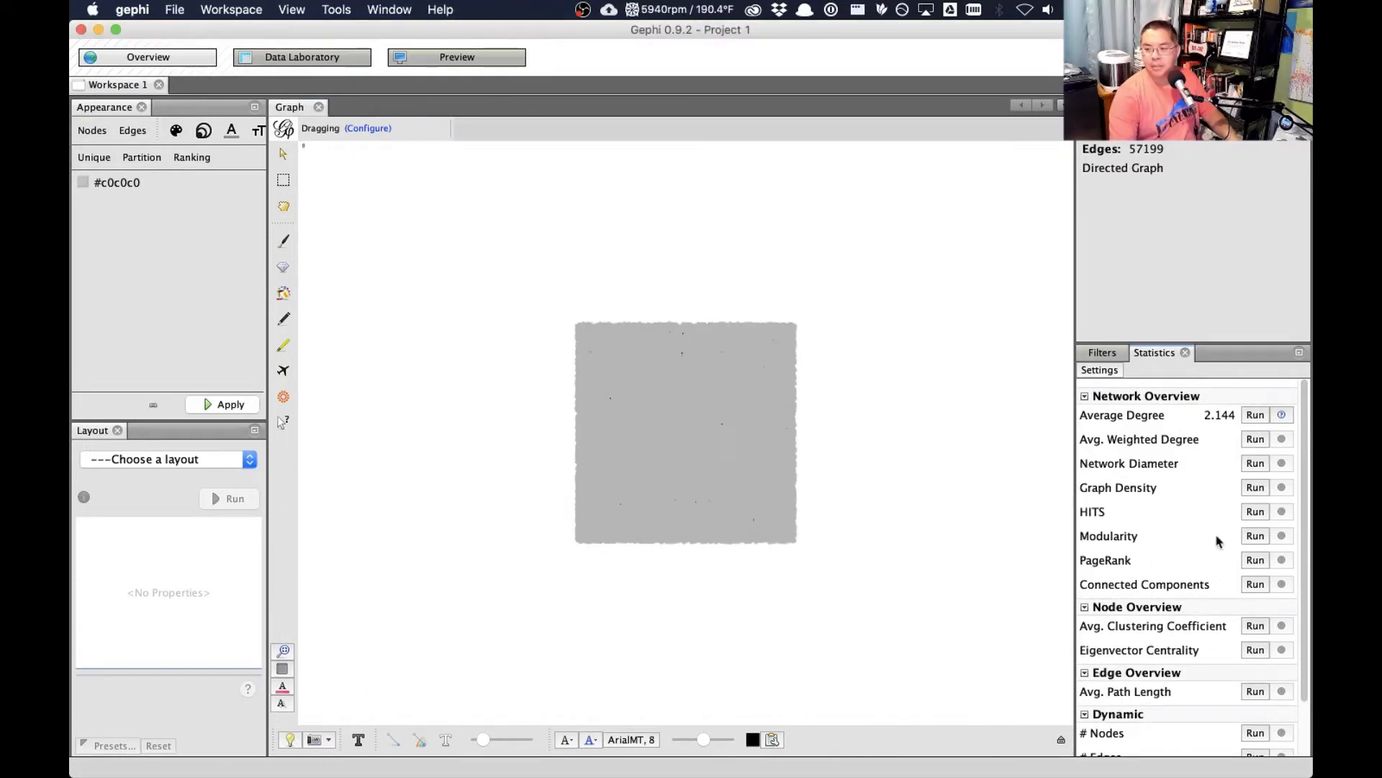
- Run Eigenvector Centrality as directed with 1000 iterations and close its report
{"action": "left_click", "coordinate": [1254, 651]}
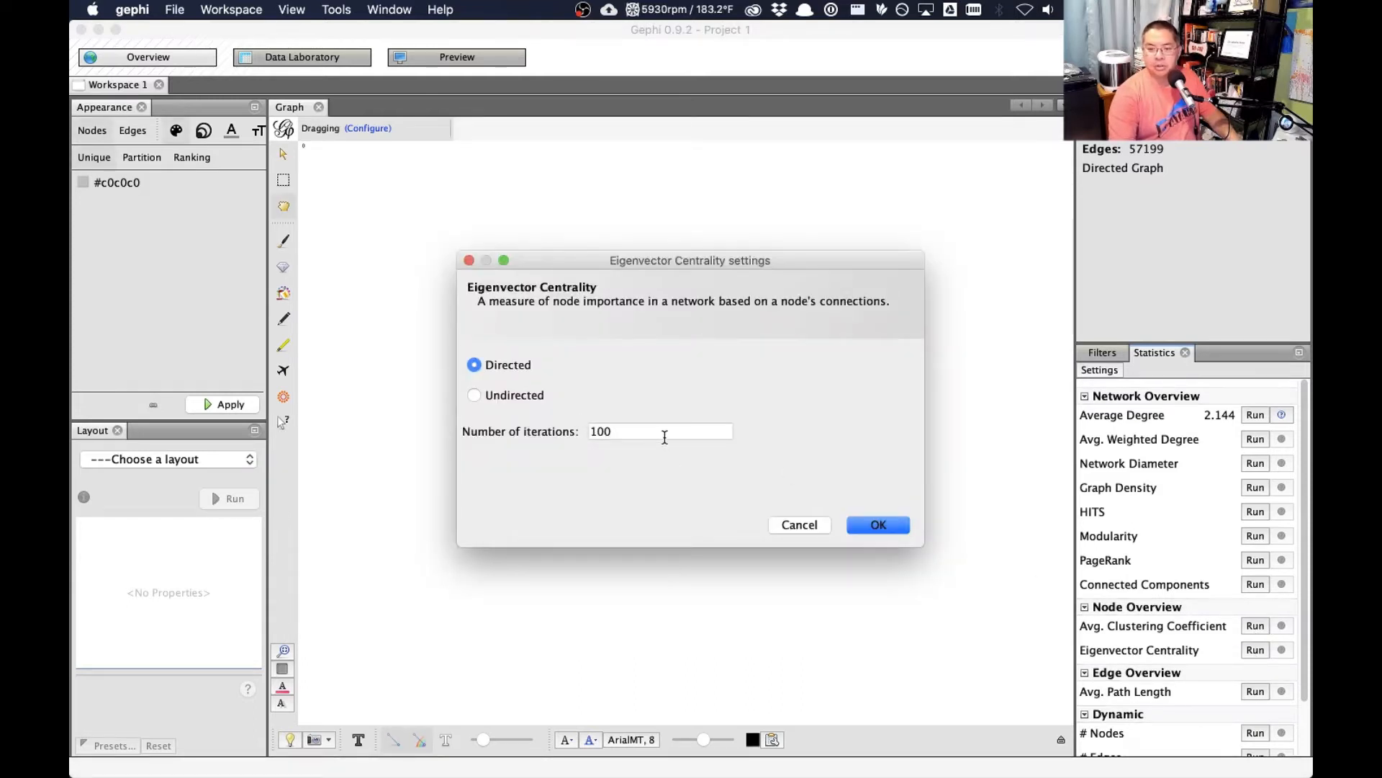
{"action": "left_click", "coordinate": [664, 437]}
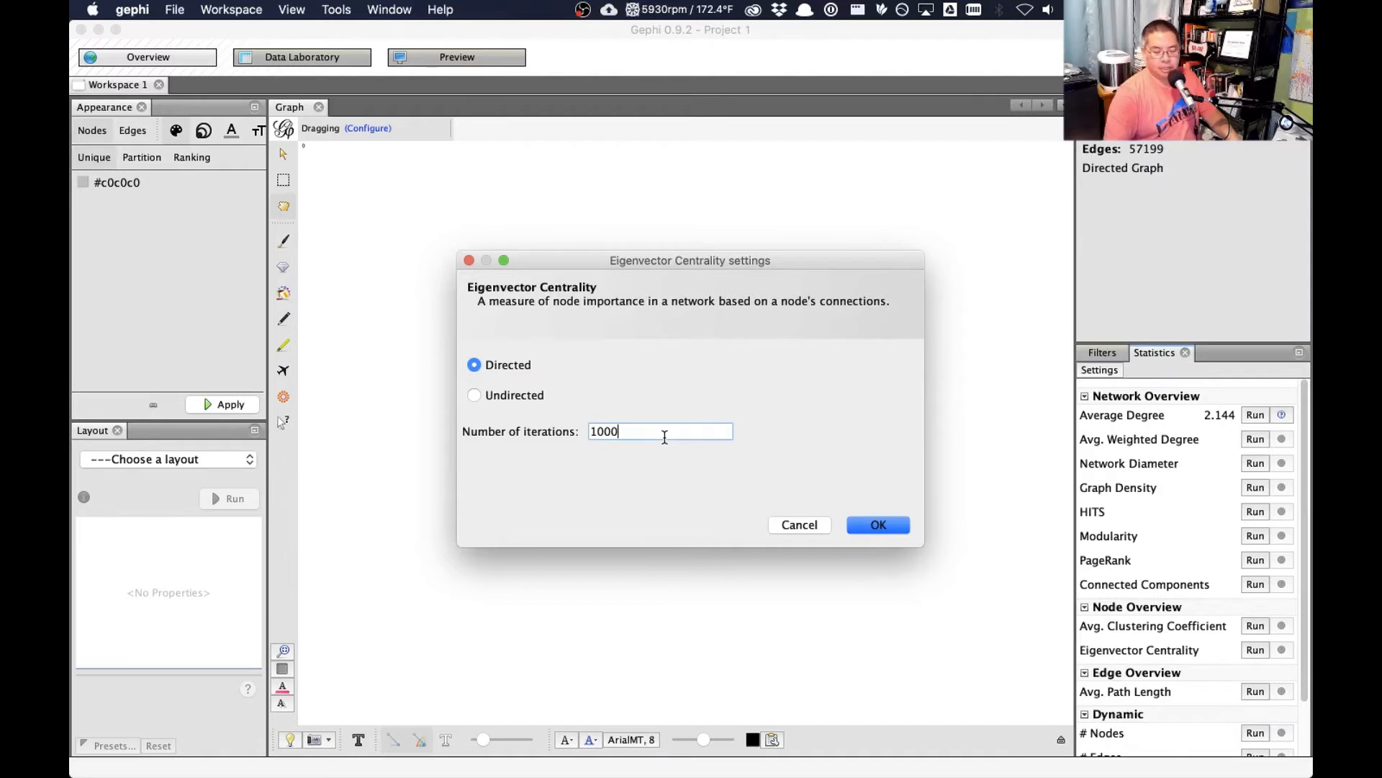
{"action": "left_click", "coordinate": [893, 533]}
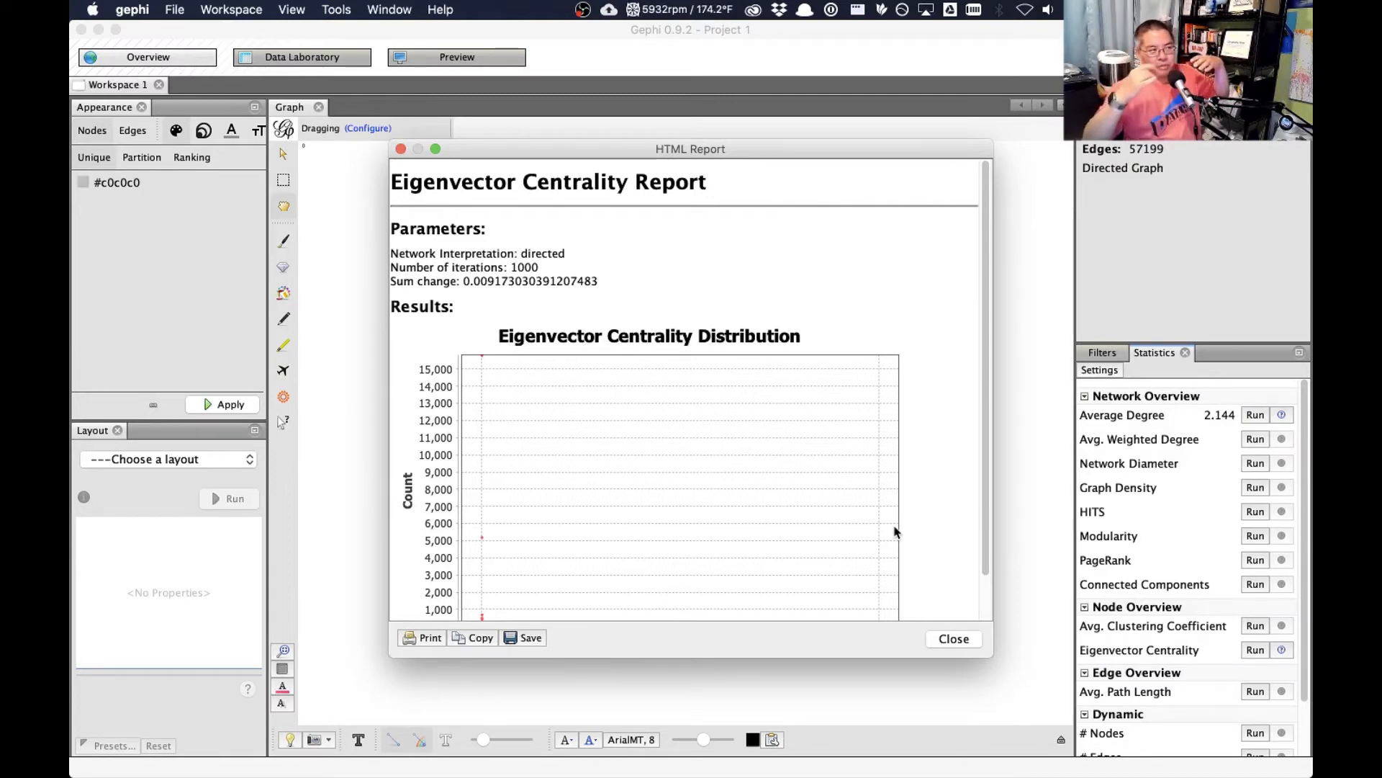
{"action": "left_click", "coordinate": [953, 639]}
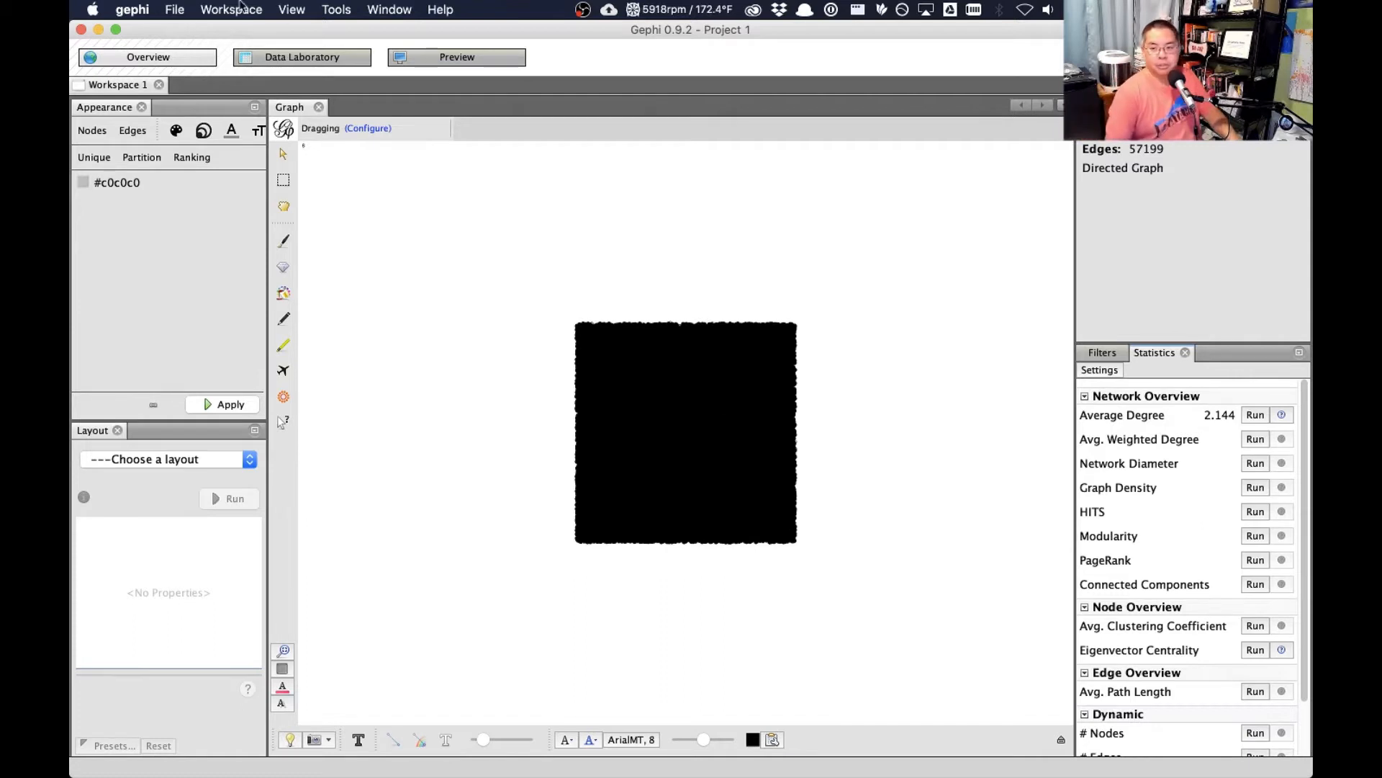
- Set the node colour ranking to the prob_bot attribute and widen the appearance area to reveal the palette option
{"action": "left_click", "coordinate": [189, 159]}
{"action": "left_click", "coordinate": [201, 185]}
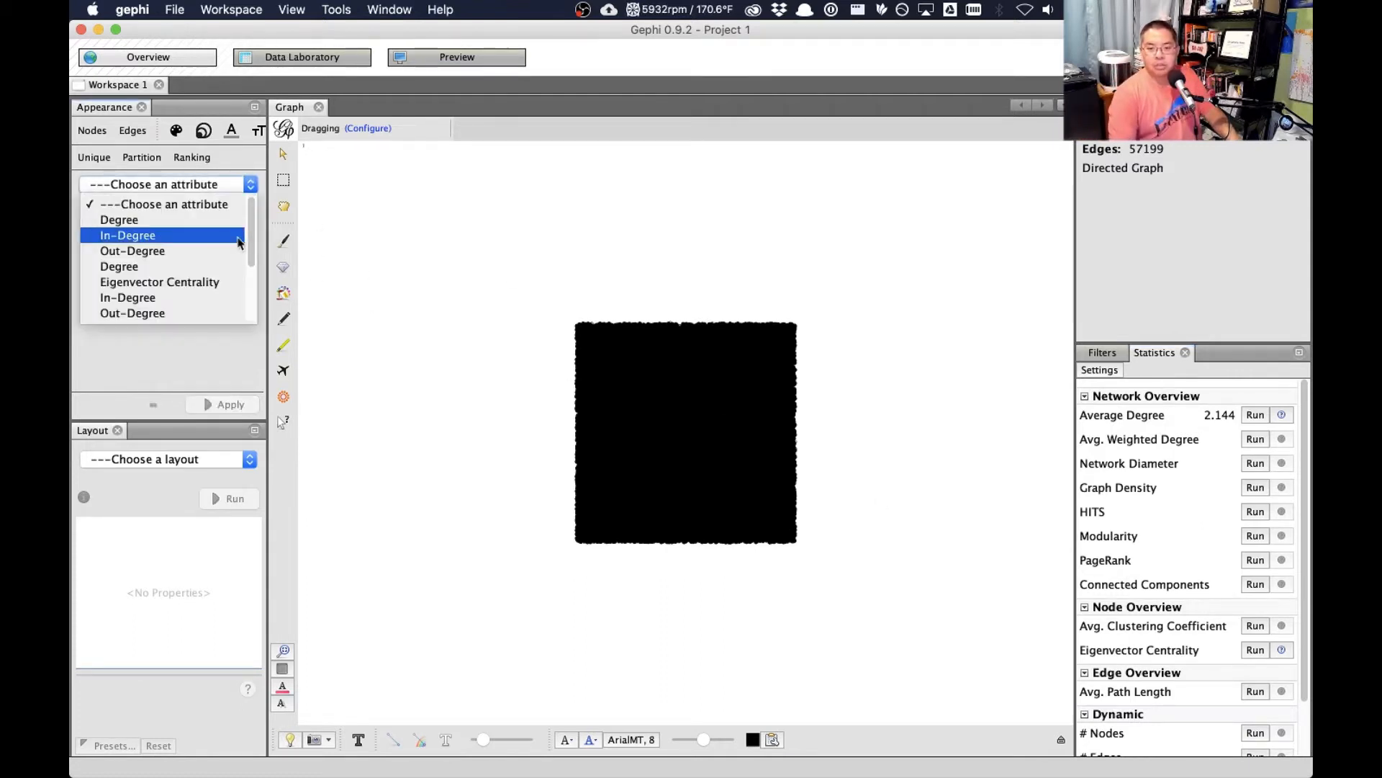
{"action": "left_click_drag", "start_coordinate": [251, 244], "coordinate": [251, 333]}
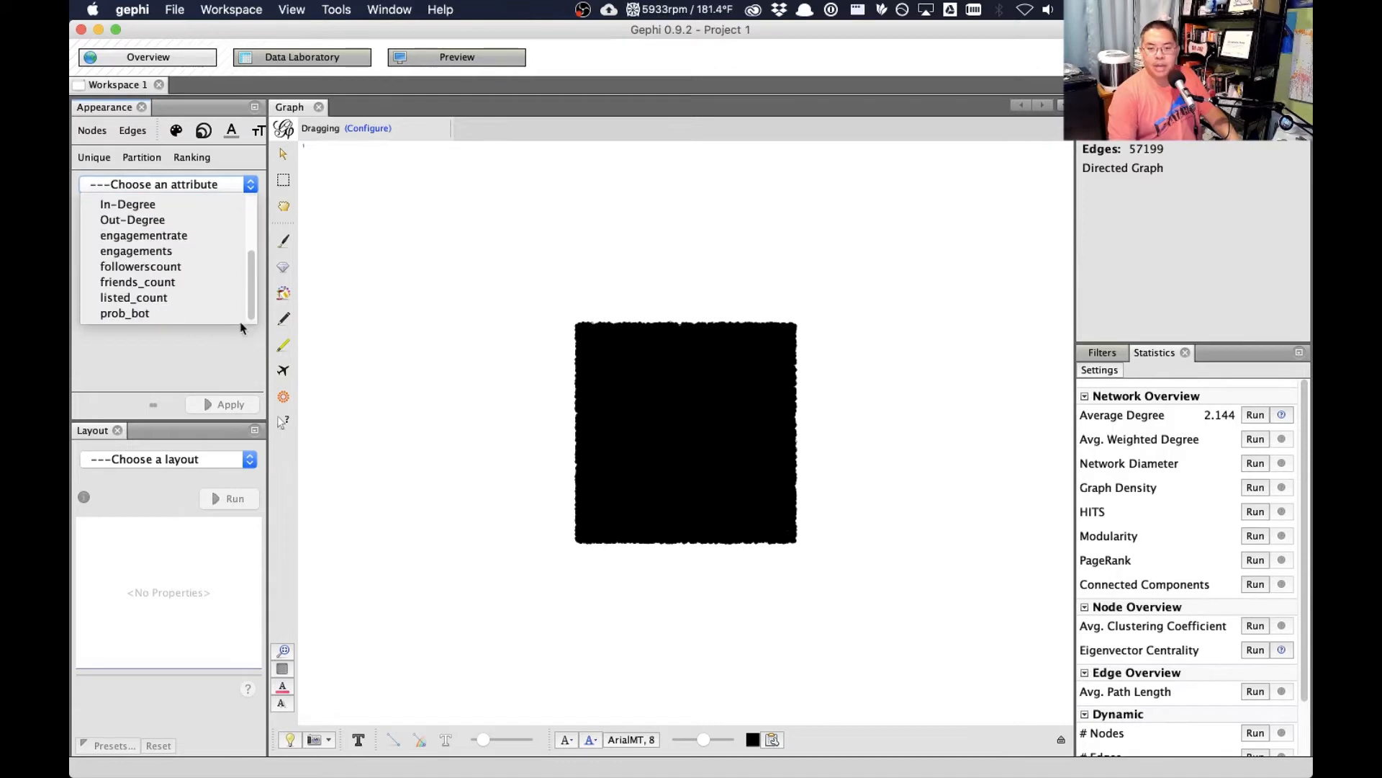
{"action": "left_click", "coordinate": [173, 314]}
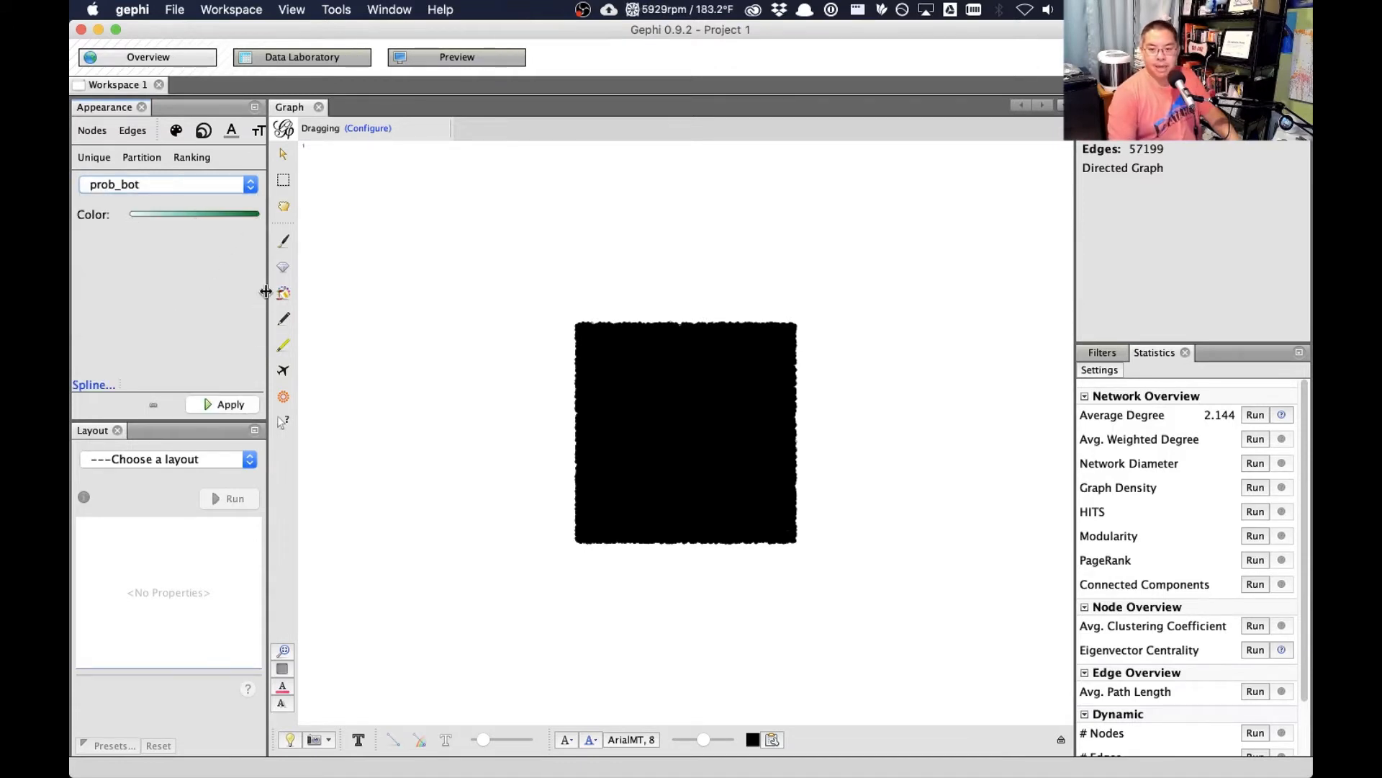
{"action": "left_click_drag", "start_coordinate": [268, 293], "coordinate": [305, 299]}
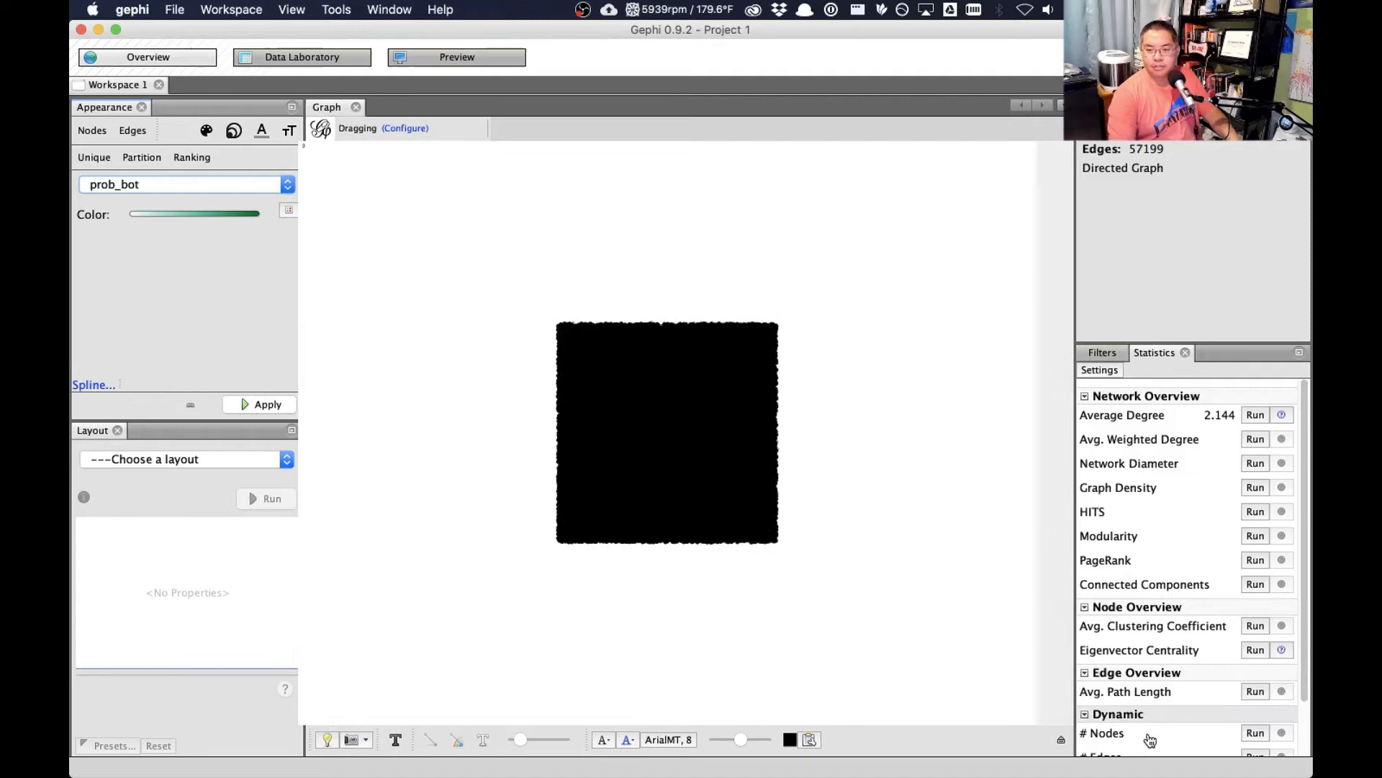
- Expand the graph display settings, and copy the Id column's data into the Label column of the node table
{"action": "left_click", "coordinate": [1061, 739]}
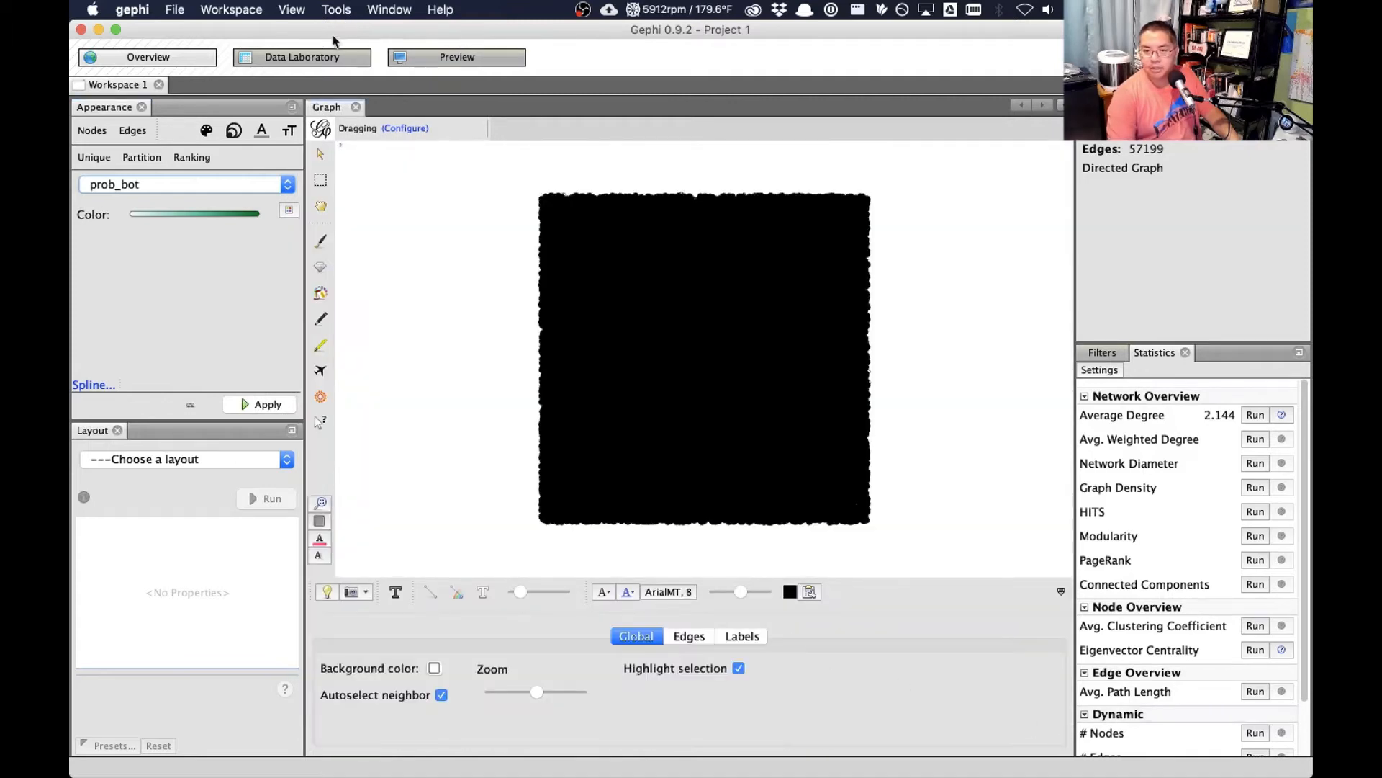
{"action": "left_click", "coordinate": [334, 53]}
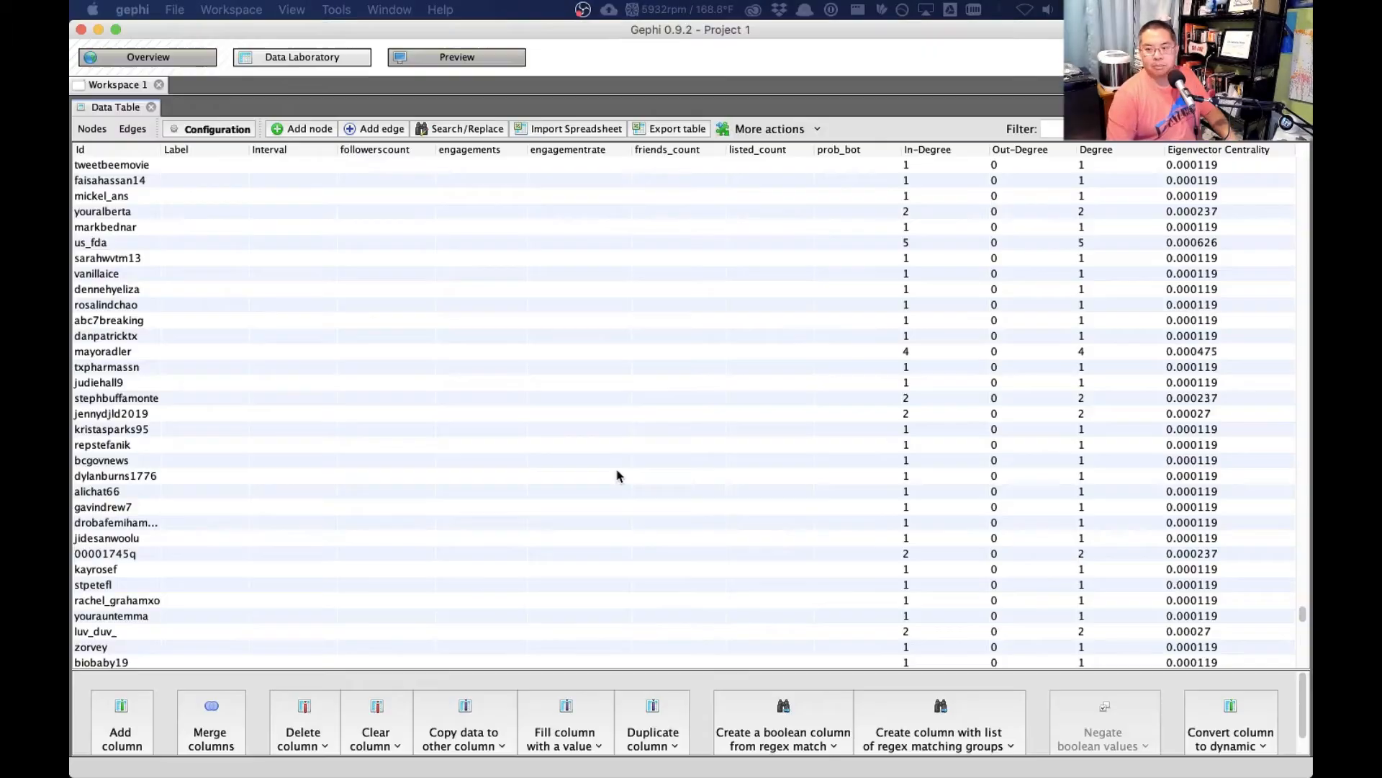
{"action": "left_click", "coordinate": [468, 733]}
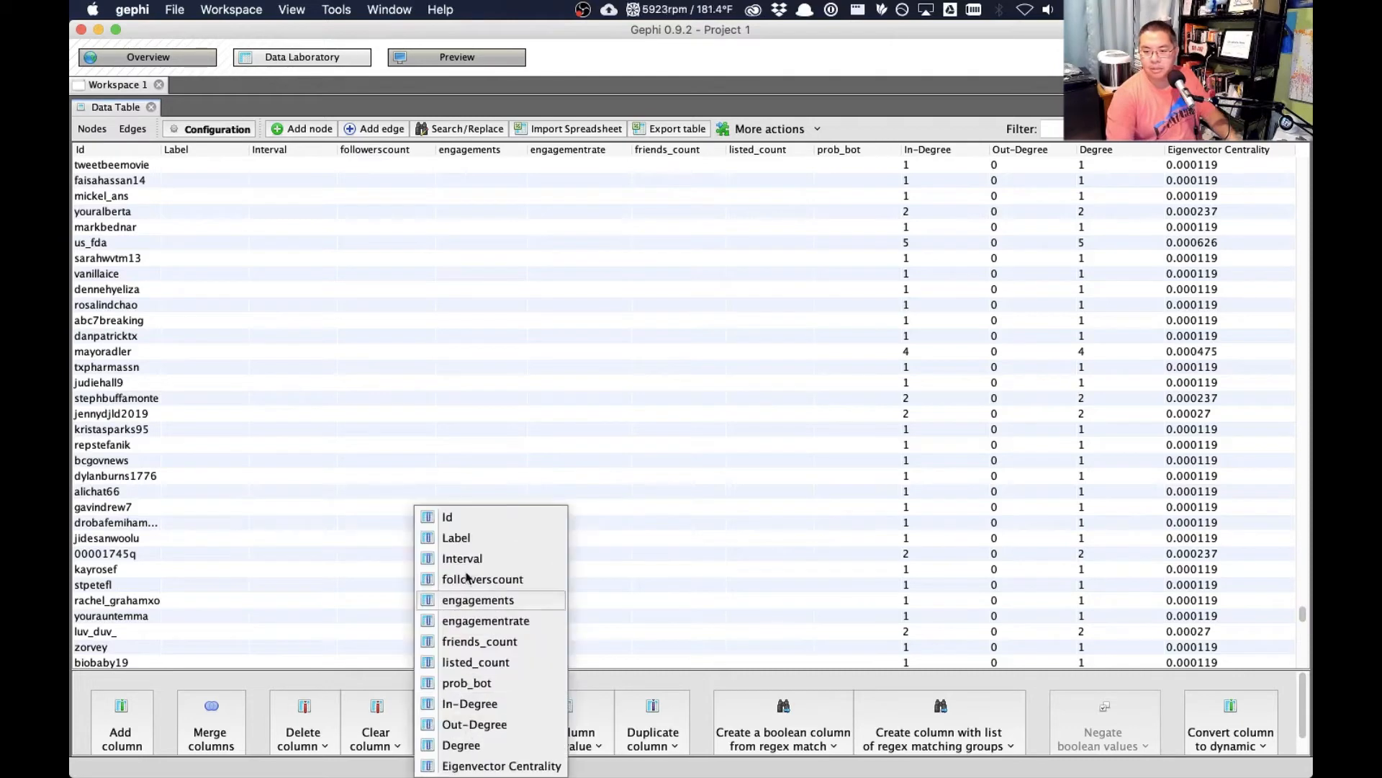
{"action": "left_click", "coordinate": [461, 516]}
{"action": "left_click", "coordinate": [652, 444]}
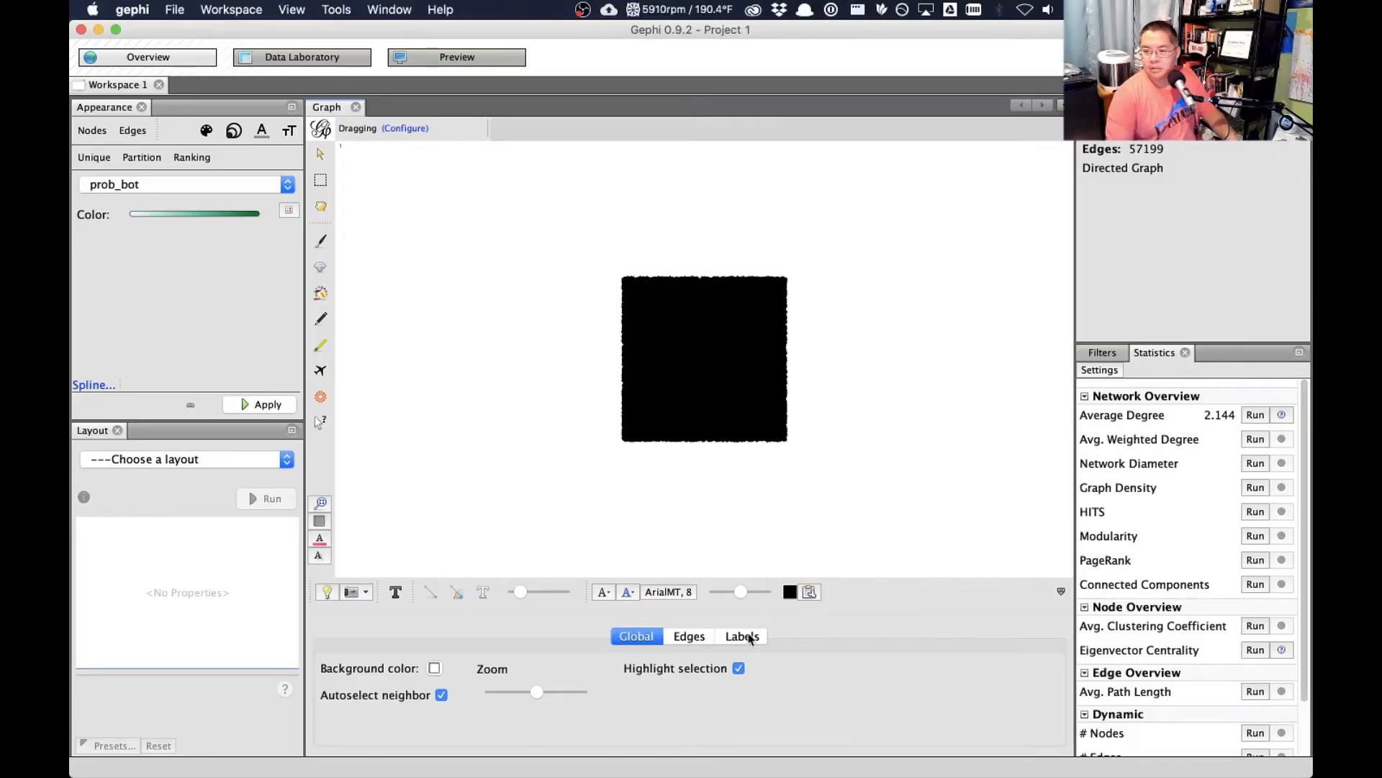
- Set the graph's label size mode to node size, turn on node labels, and collapse the display settings
{"action": "left_click", "coordinate": [745, 638]}
{"action": "left_click", "coordinate": [915, 671]}
{"action": "left_click", "coordinate": [915, 687]}
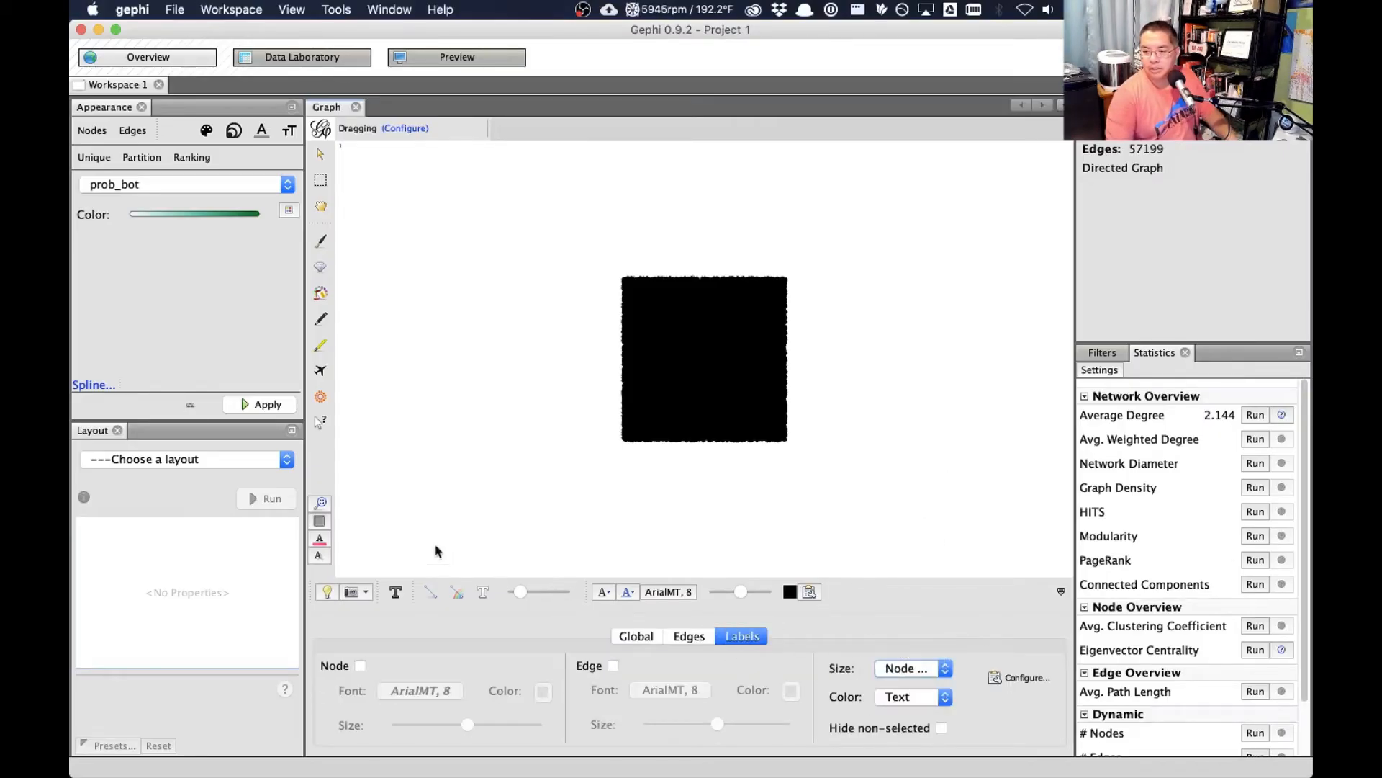
{"action": "left_click", "coordinate": [395, 592]}
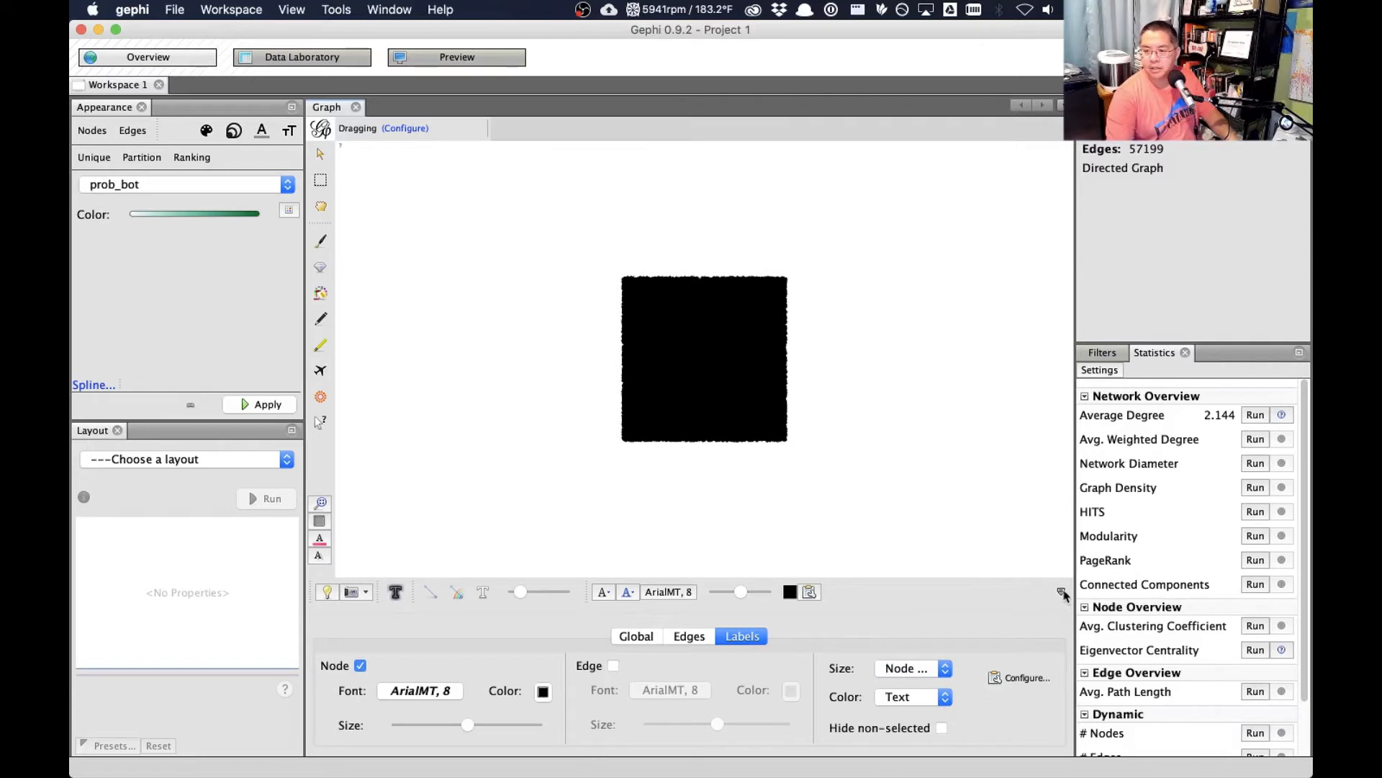
{"action": "left_click", "coordinate": [1061, 592]}
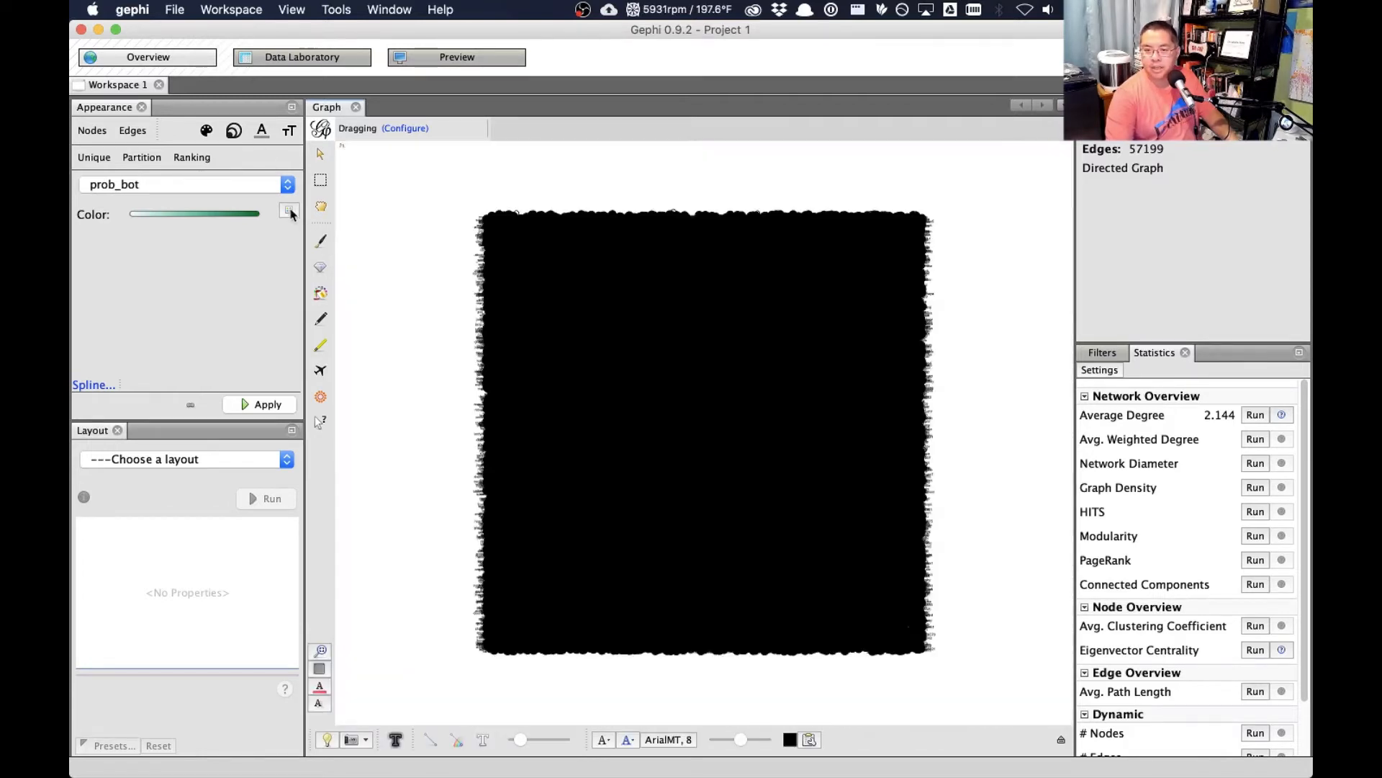
- Colour the nodes by prob_bot using the recent green-yellow-red palette
{"action": "left_click", "coordinate": [291, 213]}
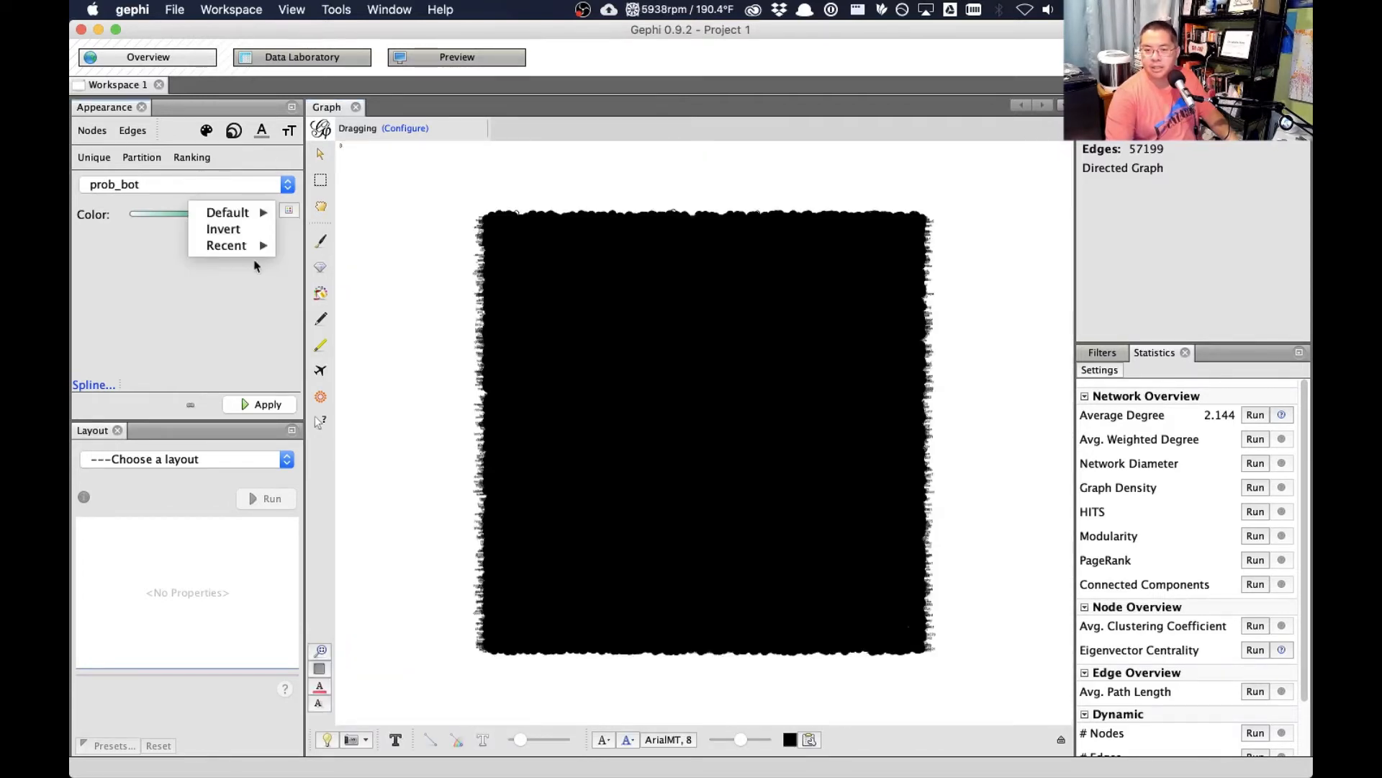
{"action": "mouse_move", "coordinate": [227, 247]}
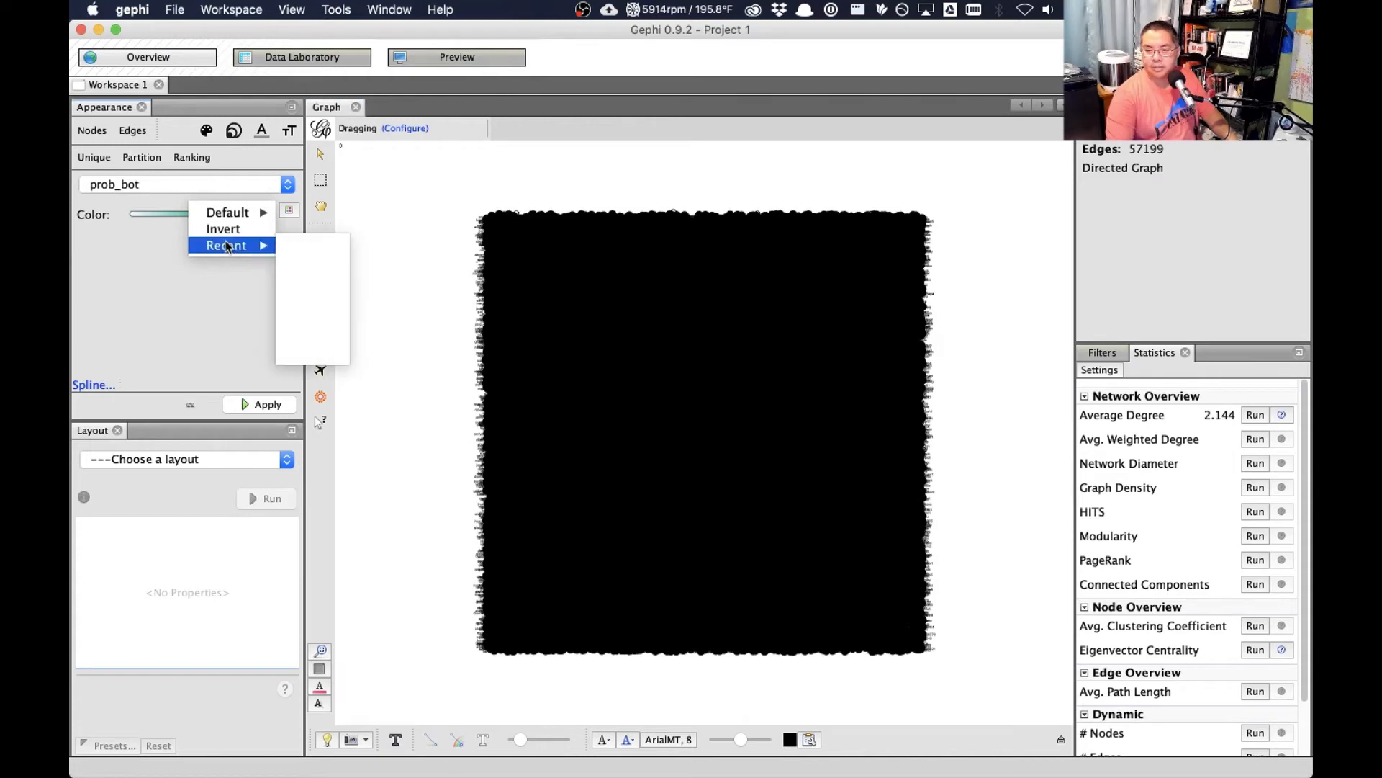
{"action": "left_click", "coordinate": [323, 249]}
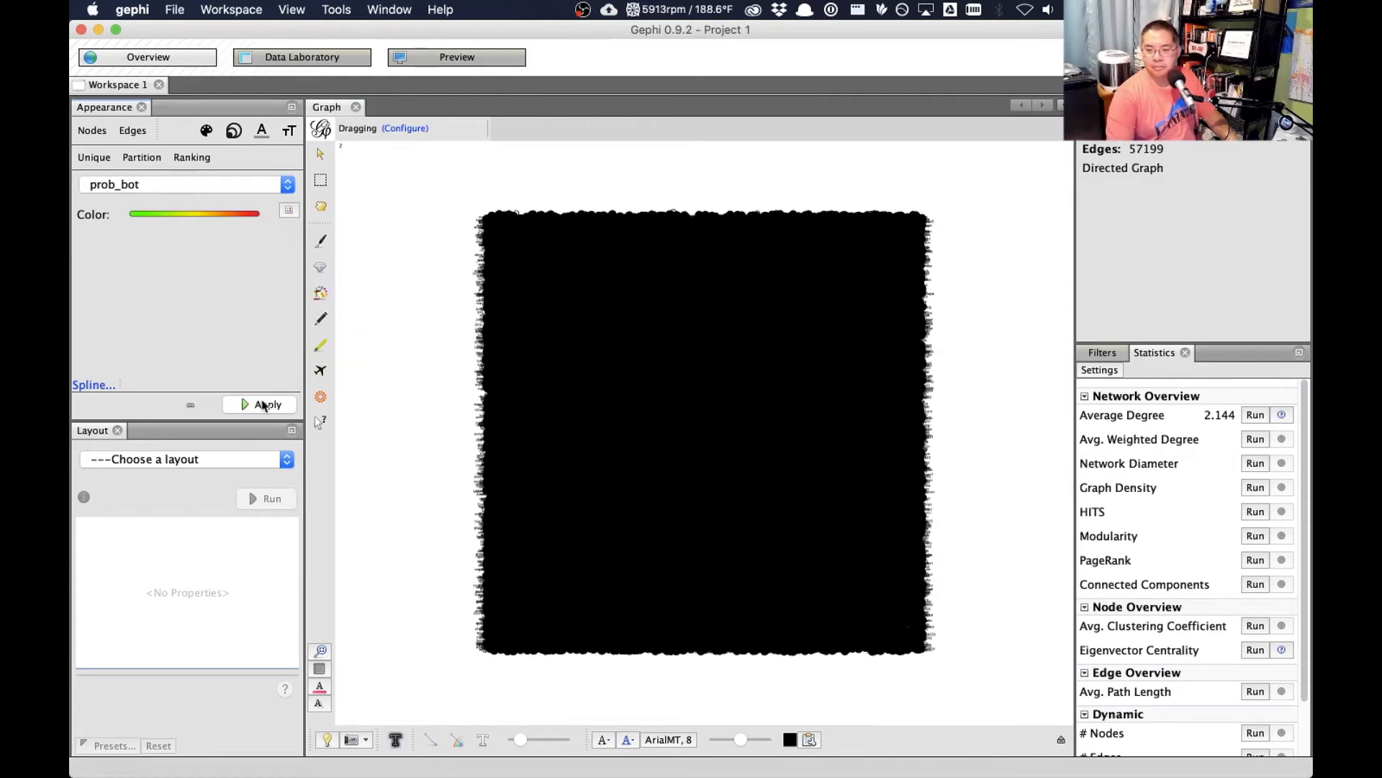
{"action": "left_click", "coordinate": [263, 402]}
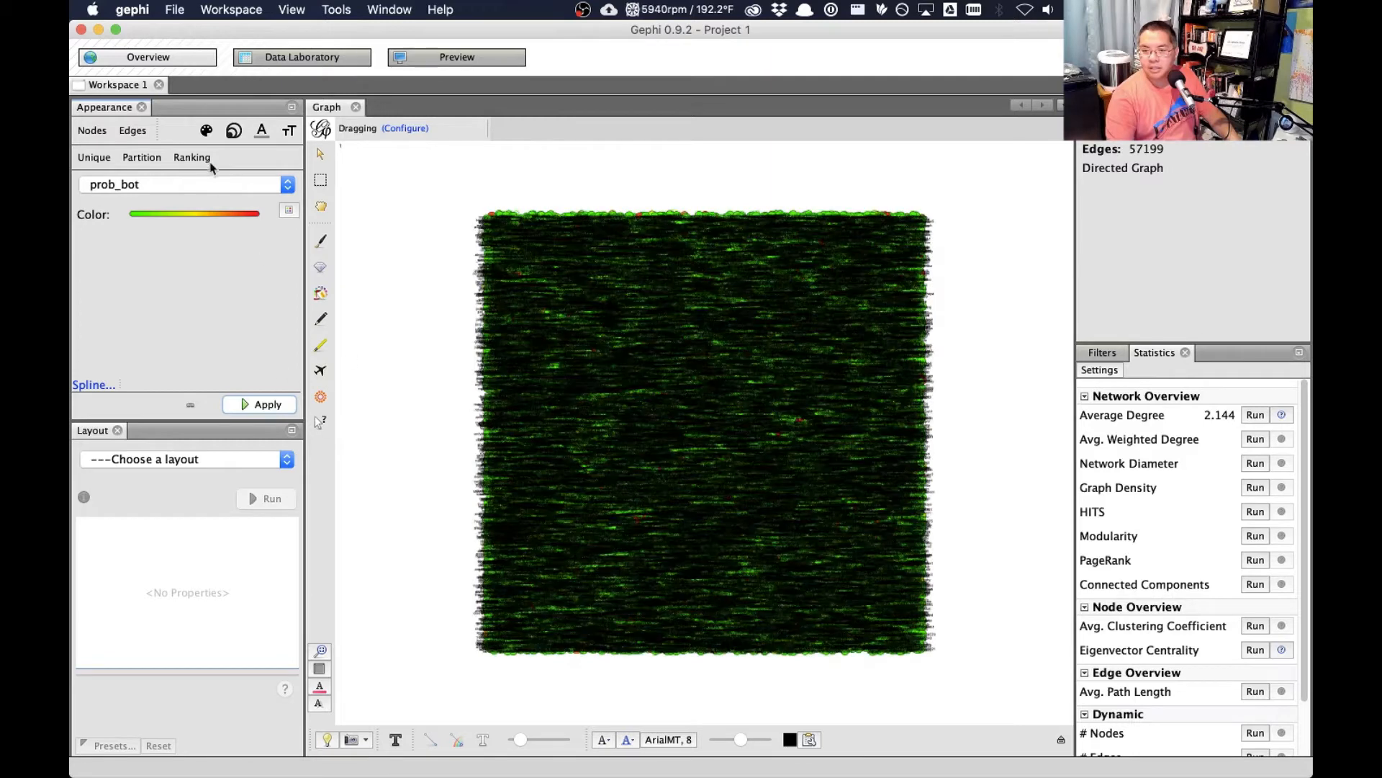
- Rank node size by Eigenvector Centrality with a minimum size of 1 and a maximum of 99
{"action": "left_click", "coordinate": [234, 131]}
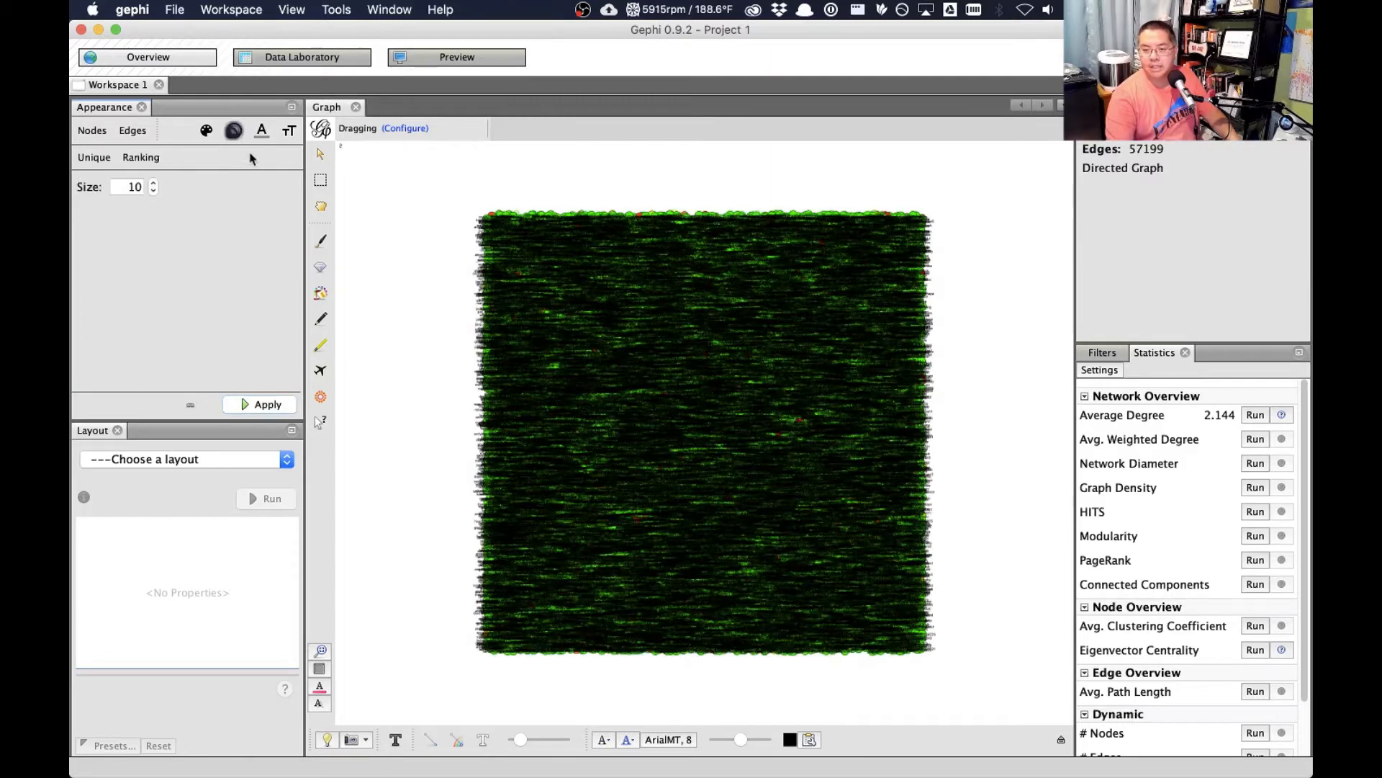
{"action": "left_click", "coordinate": [137, 157]}
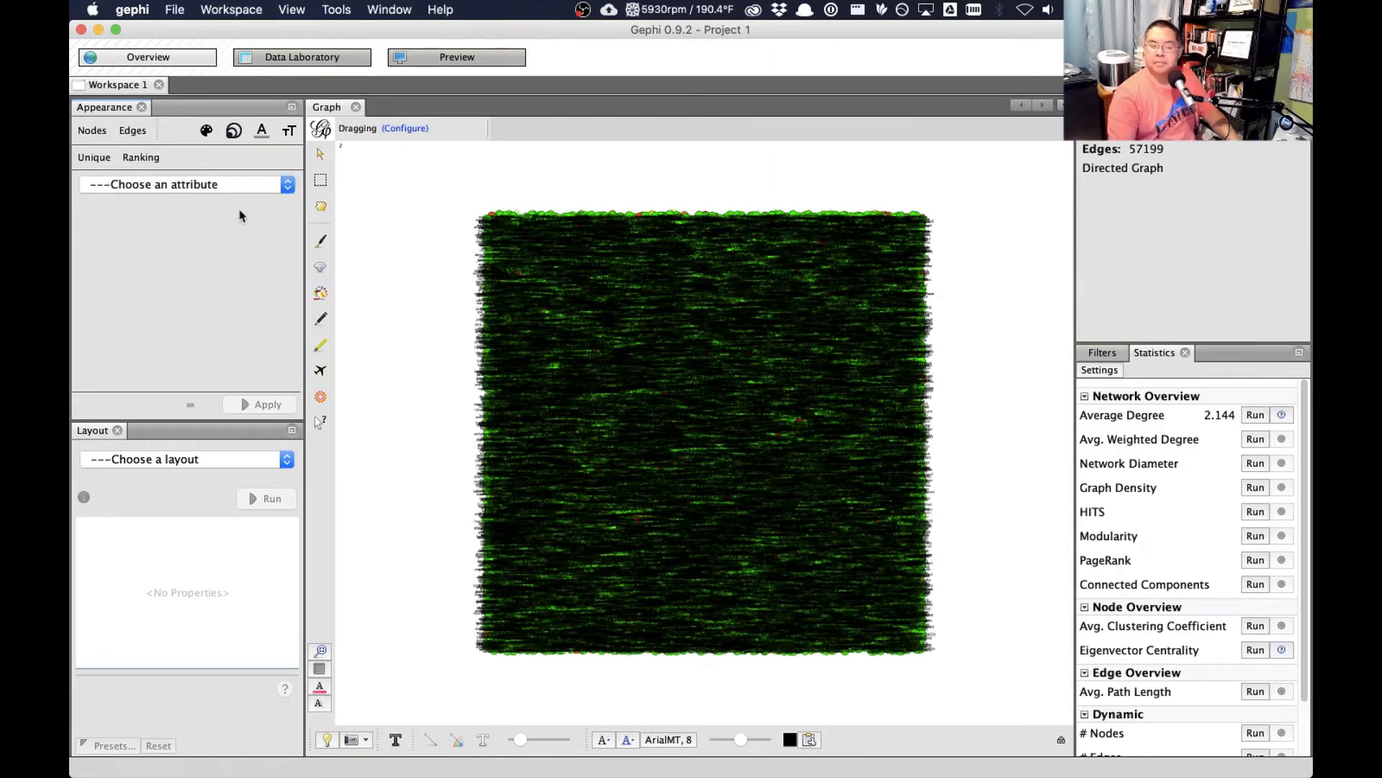
{"action": "left_click", "coordinate": [232, 185]}
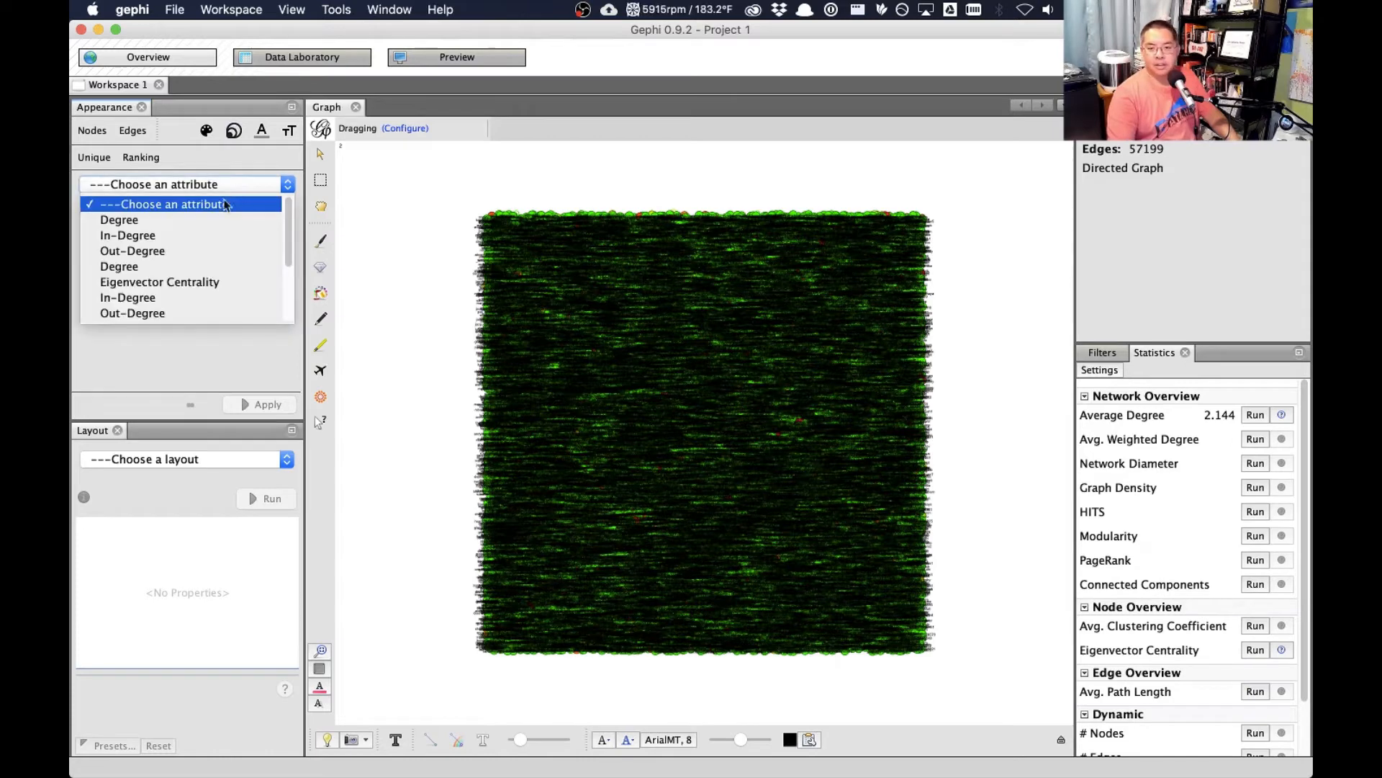
{"action": "left_click", "coordinate": [193, 285]}
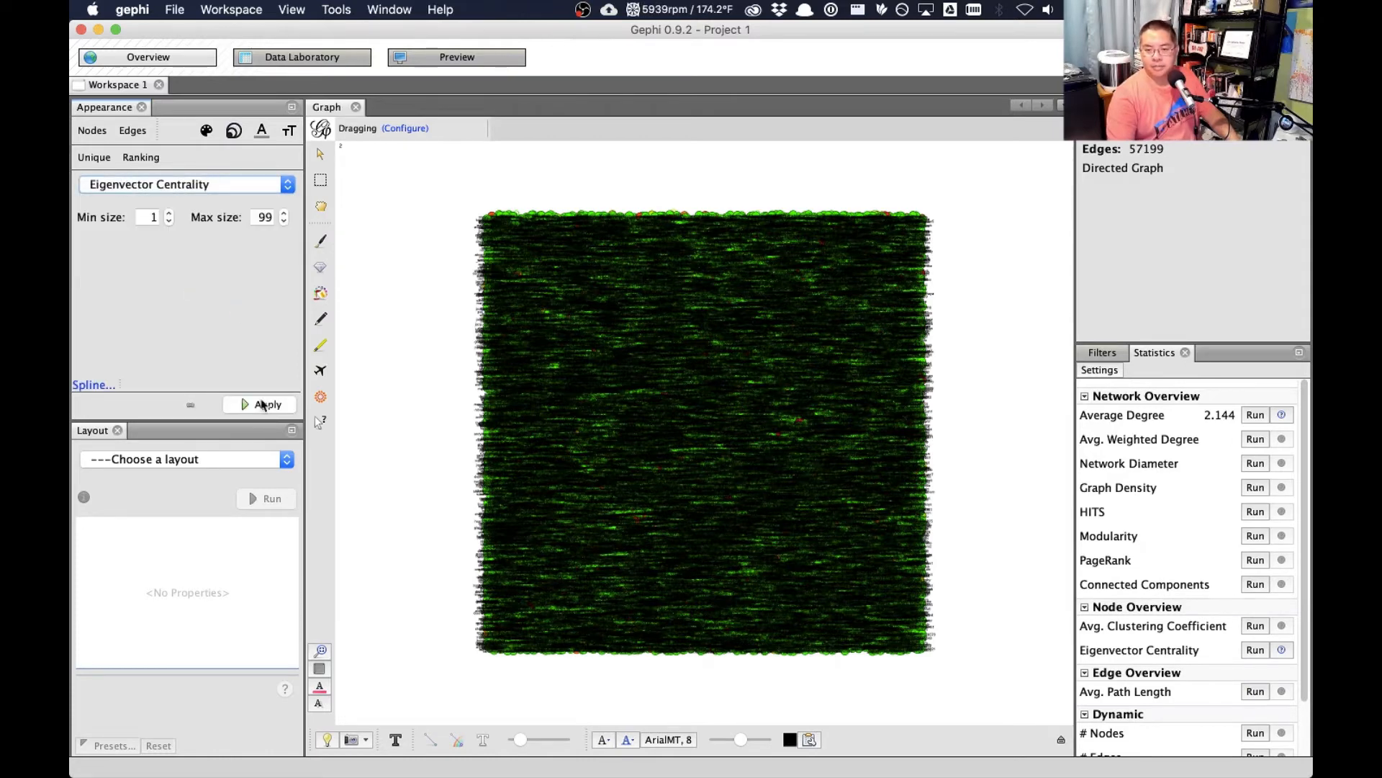
{"action": "left_click", "coordinate": [263, 404]}
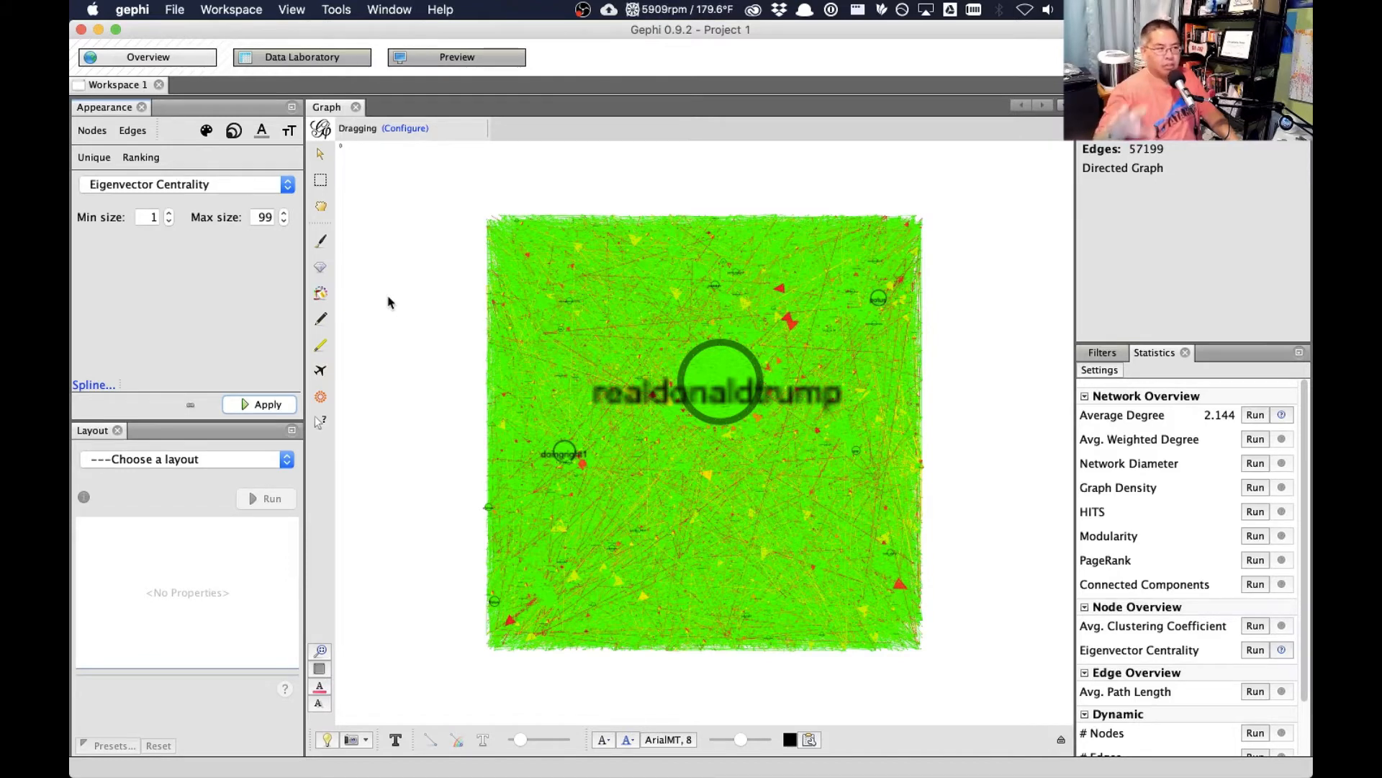
- Rank node size by Out-Degree with a minimum size of 1 and a maximum of 99
{"action": "left_click", "coordinate": [263, 185]}
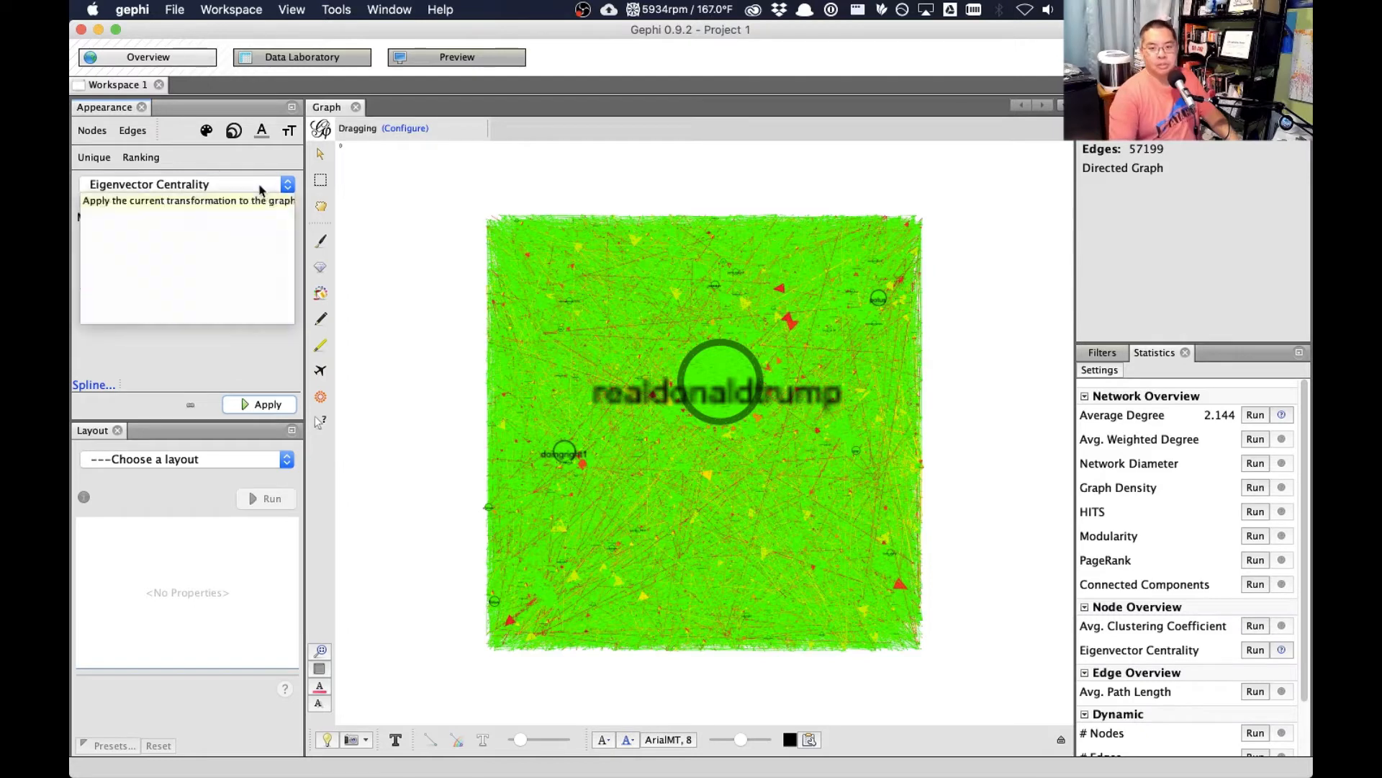
{"action": "left_click", "coordinate": [202, 250]}
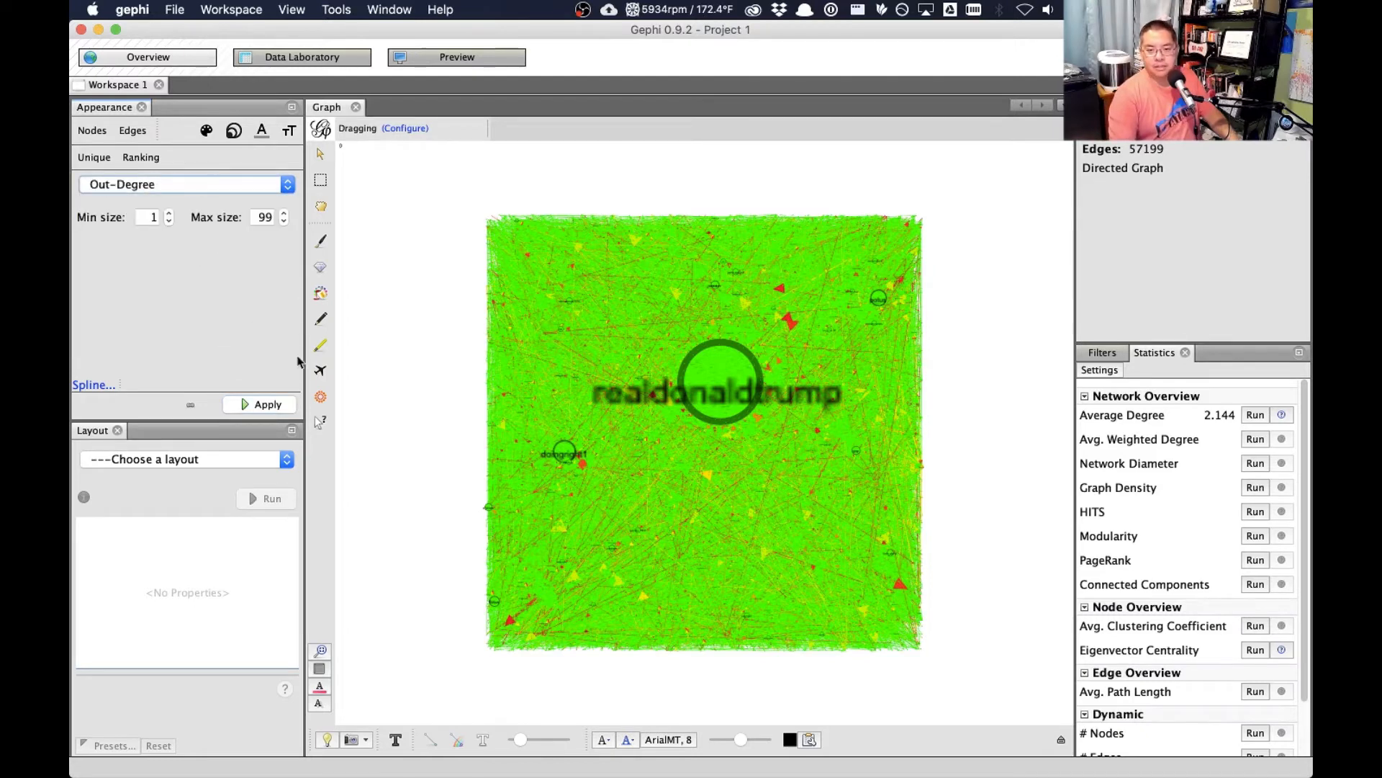
{"action": "left_click", "coordinate": [276, 407]}
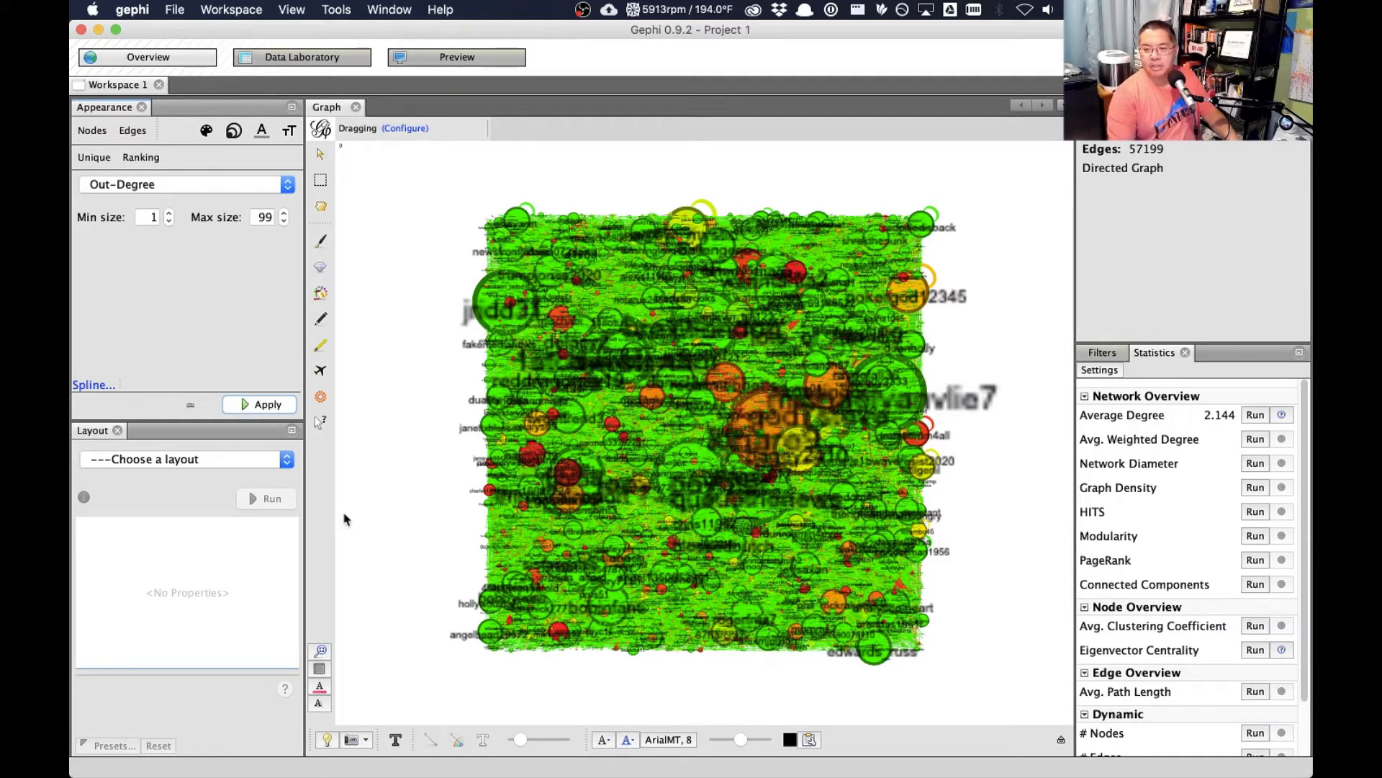
- Choose the ForceAtlas 2 layout and set its Scaling to 1.0 and Gravity to 4.0
{"action": "left_click", "coordinate": [218, 461]}
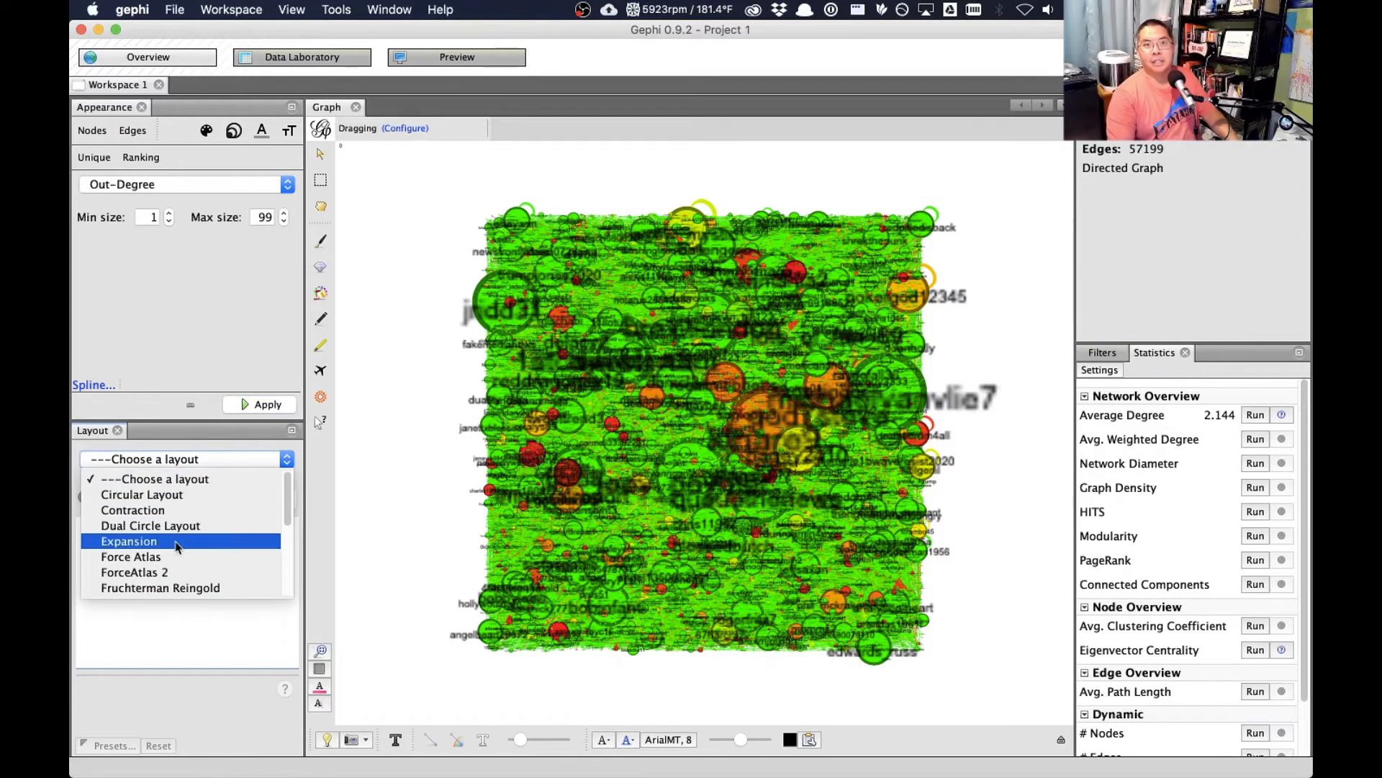
{"action": "left_click", "coordinate": [182, 572]}
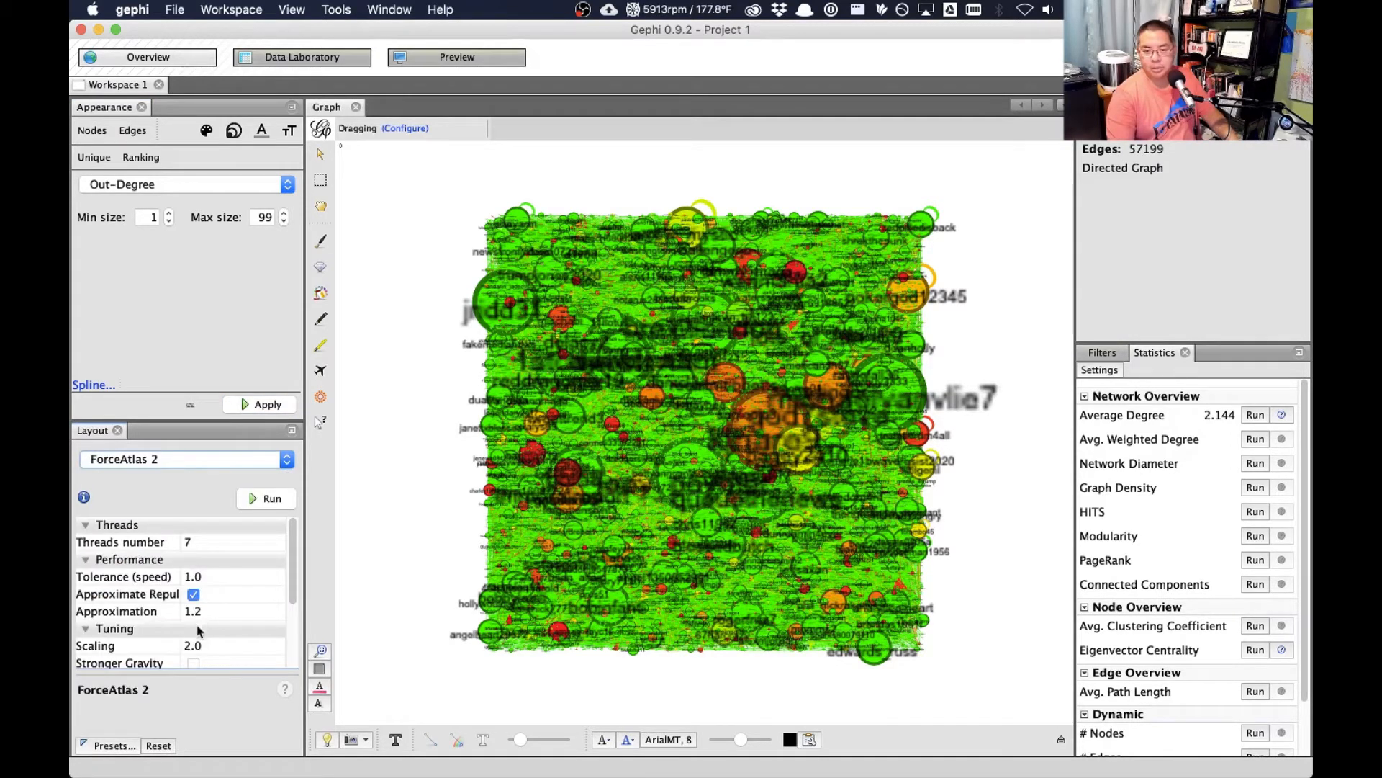
{"action": "scroll", "coordinate": [200, 631], "scroll_direction": "down", "scroll_amount": 2}
{"action": "left_click", "coordinate": [200, 576]}
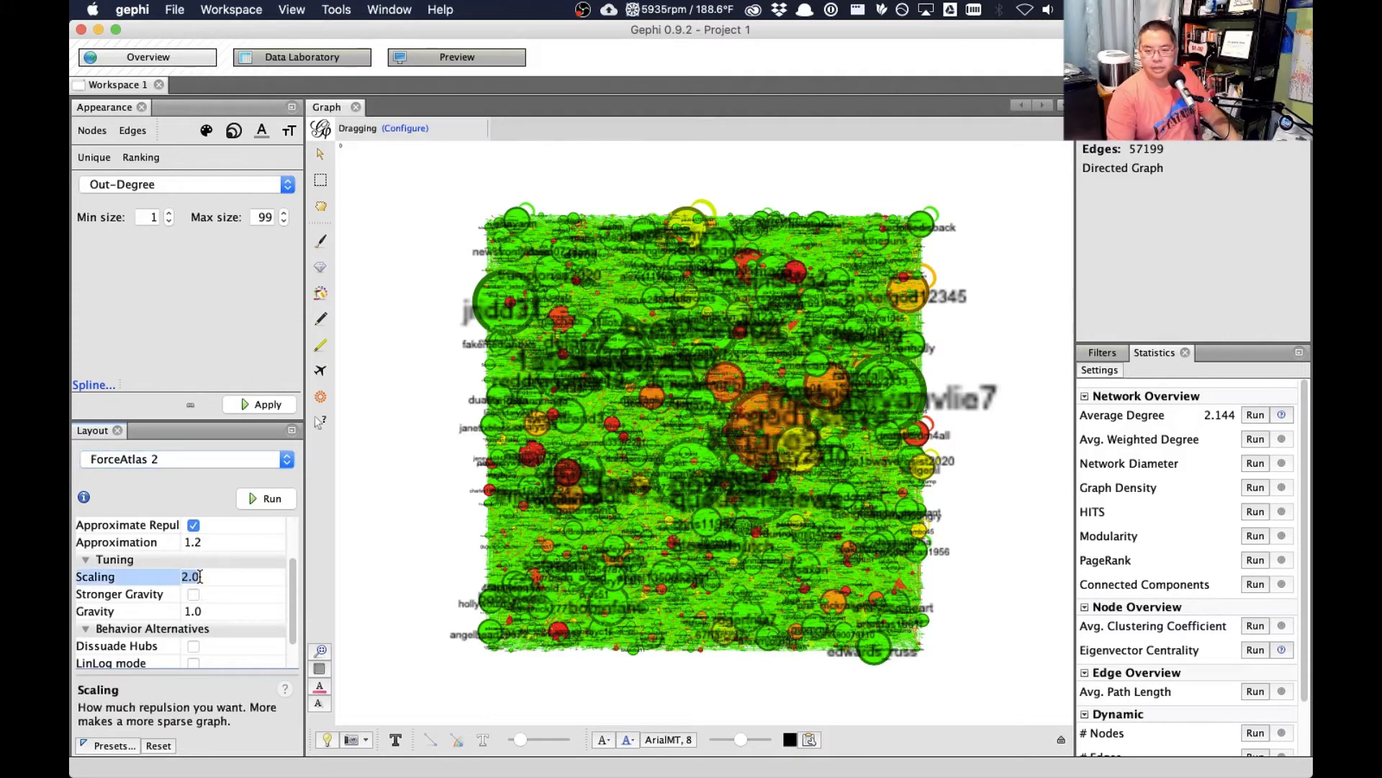
{"action": "type", "text": "1"}
{"action": "left_click", "coordinate": [201, 611]}
{"action": "type", "text": "4"}
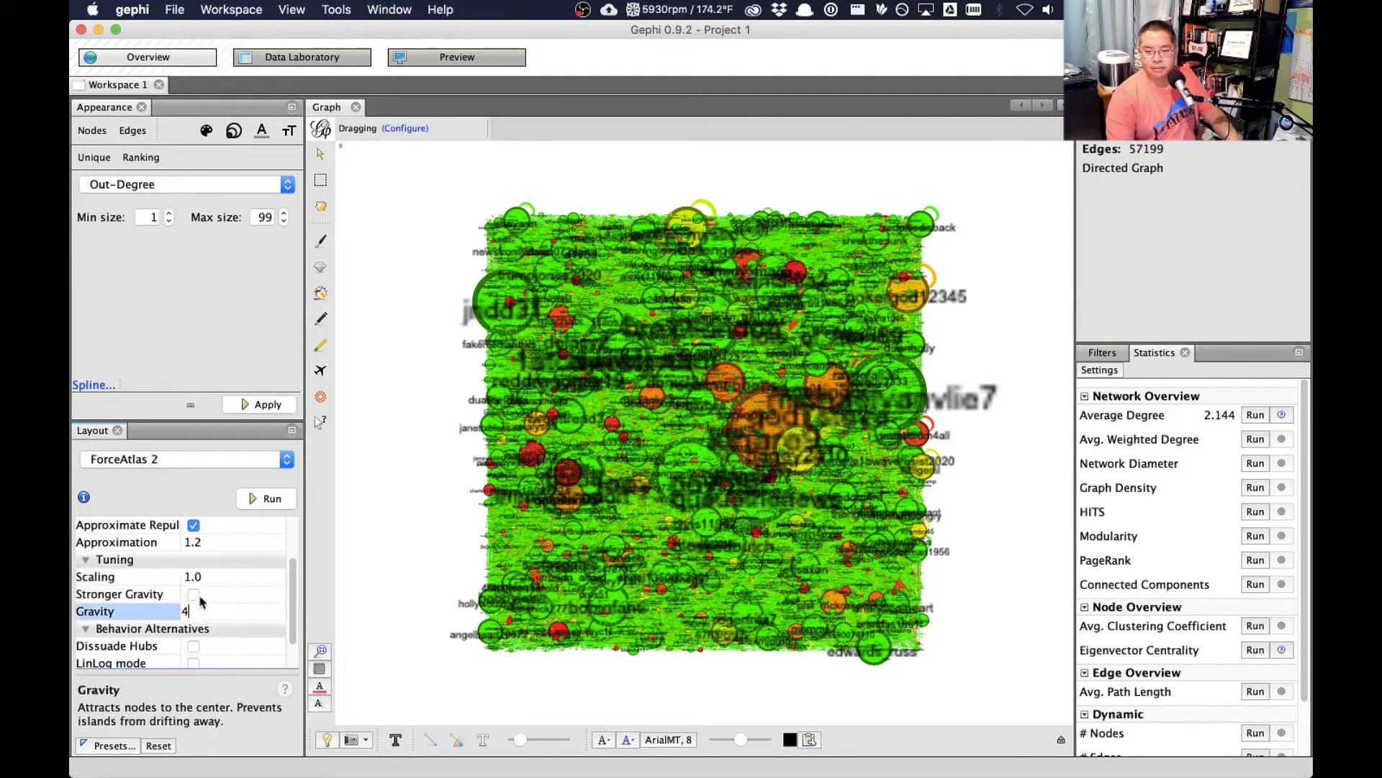
- Enable Dissuade Hubs, LinLog mode and Prevent Overlap, run the ForceAtlas 2 layout until the nodes spread out, and stop it
{"action": "scroll", "coordinate": [277, 659], "scroll_direction": "down", "scroll_amount": 1}
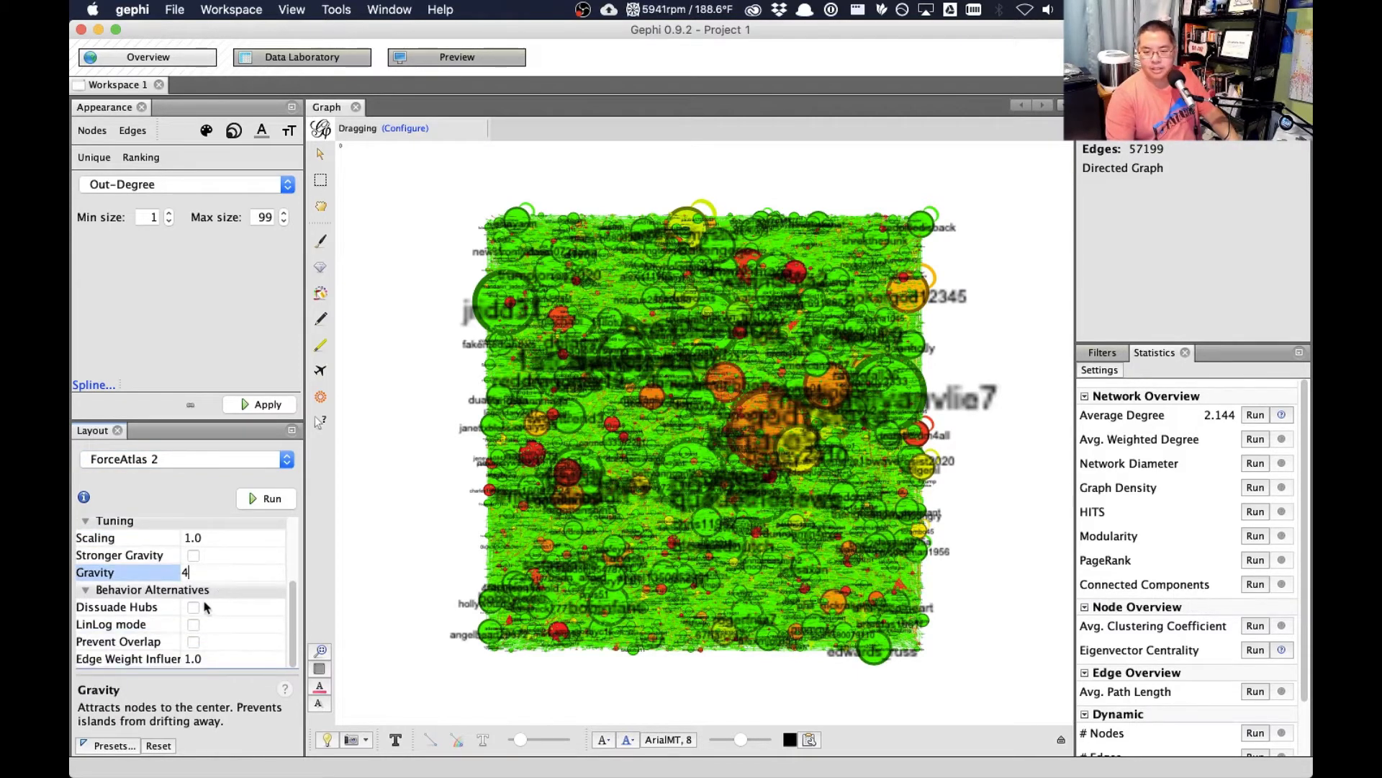
{"action": "left_click", "coordinate": [193, 607]}
{"action": "left_click", "coordinate": [194, 625]}
{"action": "left_click", "coordinate": [194, 641]}
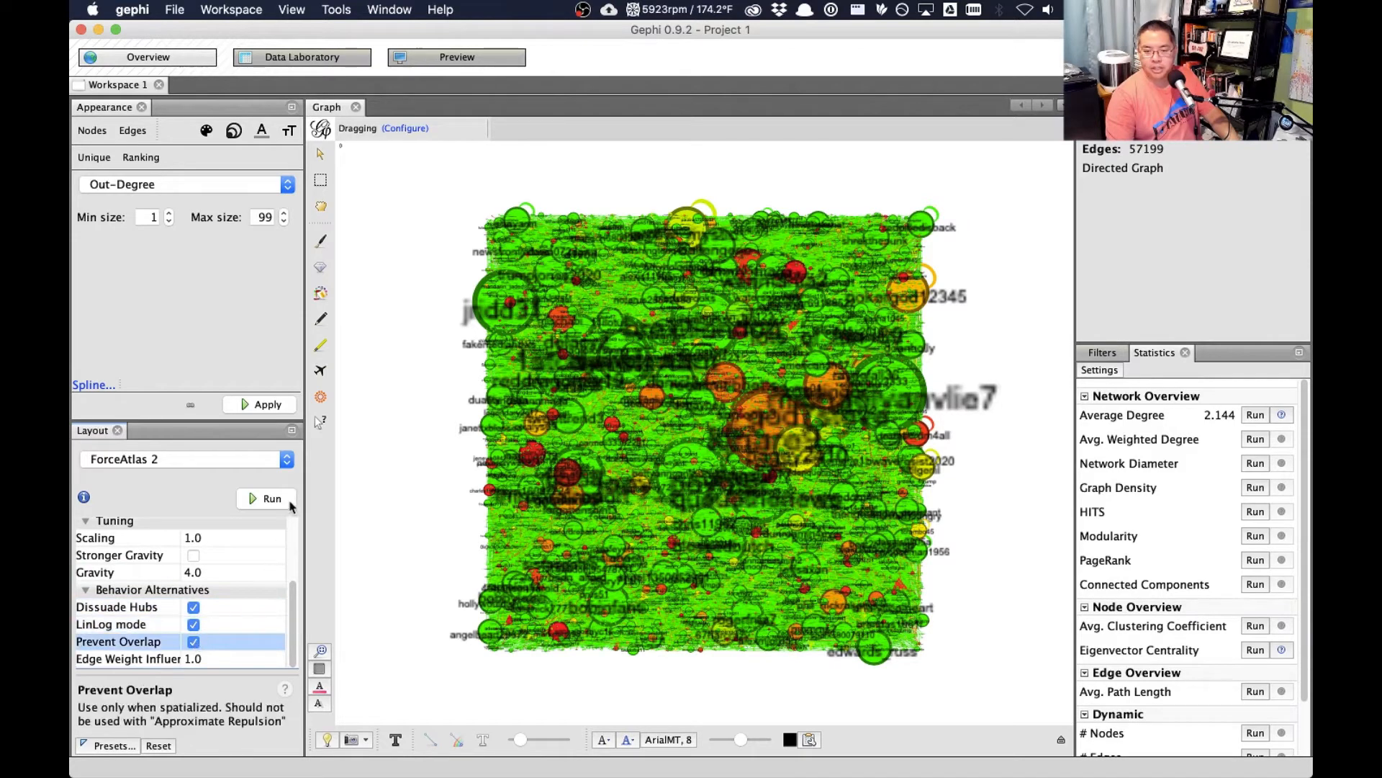
{"action": "left_click", "coordinate": [272, 499]}
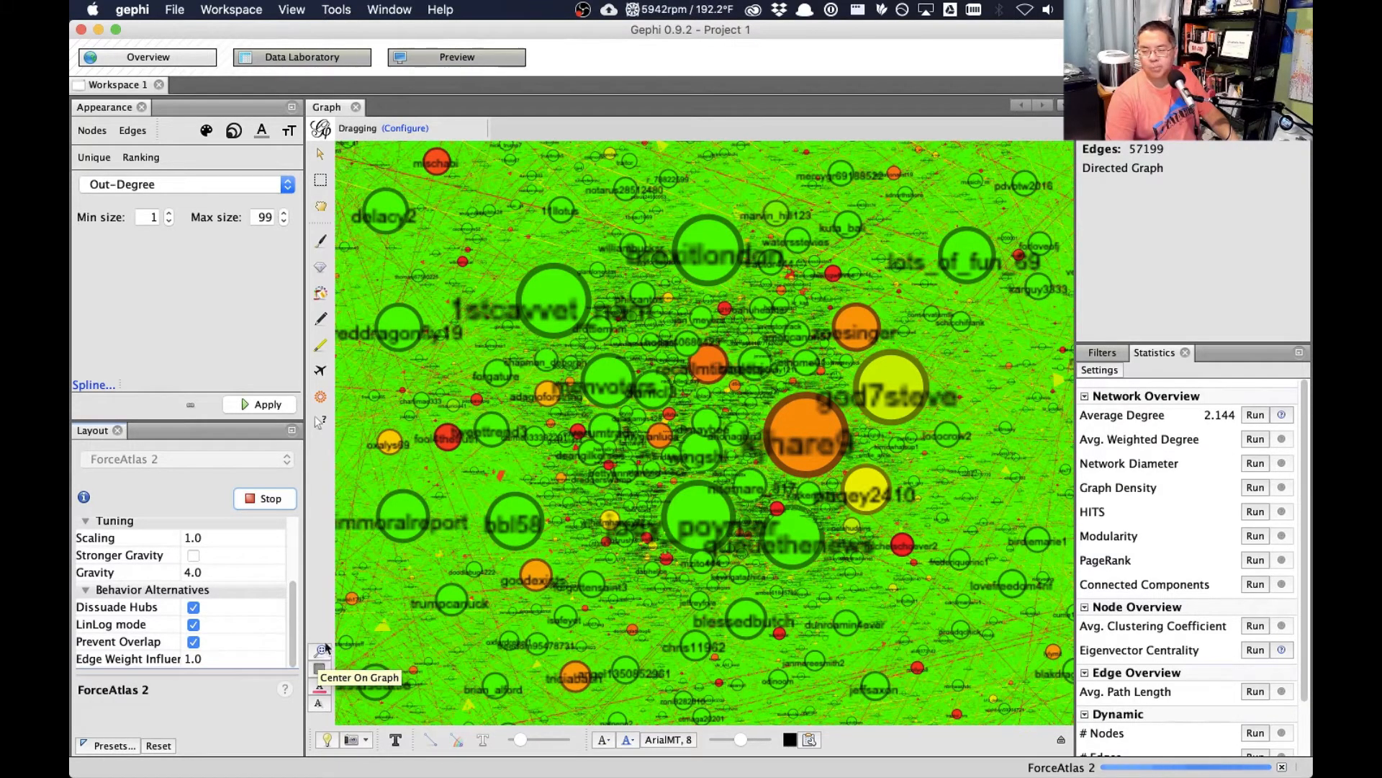
{"action": "left_click", "coordinate": [270, 498]}
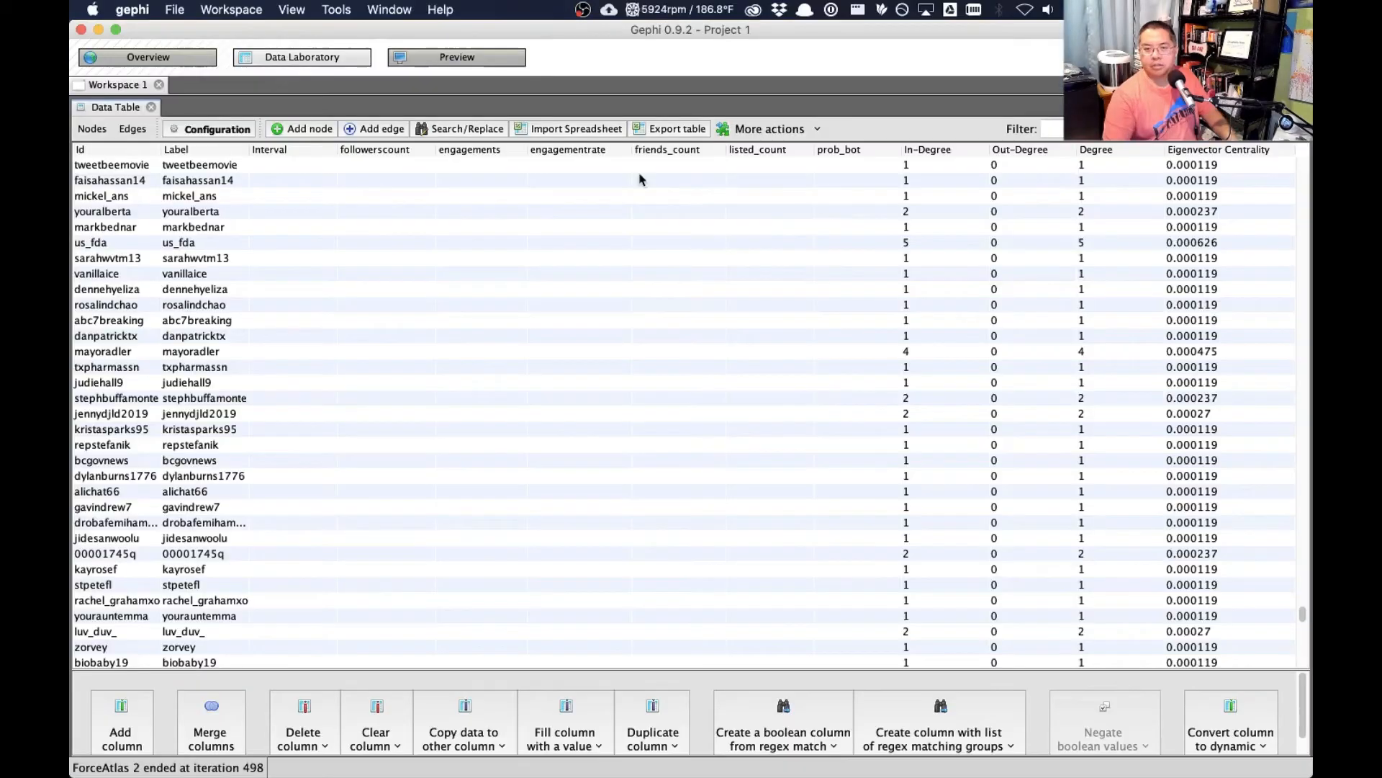
- Sort the Data Laboratory's node table by ascending Out-Degree
{"action": "scroll", "coordinate": [1073, 170], "scroll_direction": "up", "scroll_amount": 2}
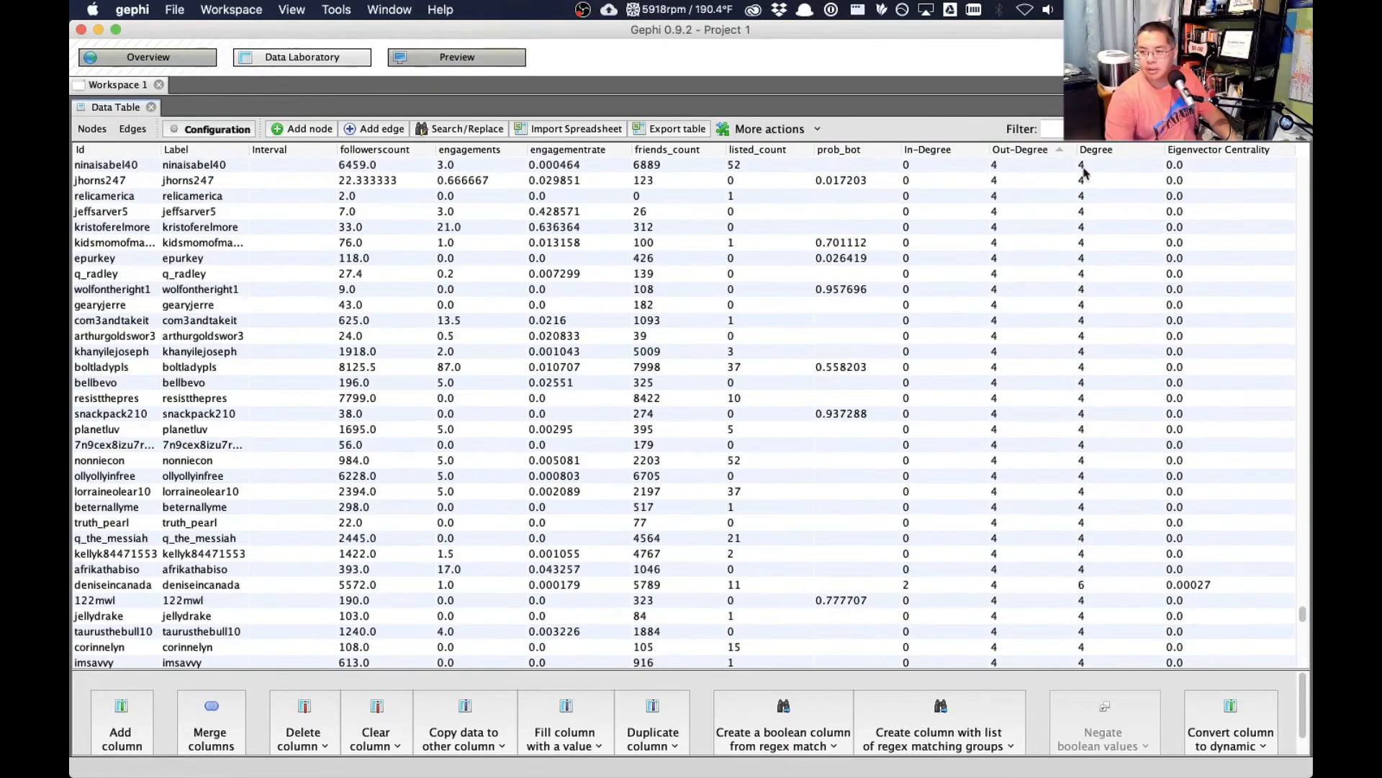
{"action": "left_click_drag", "start_coordinate": [1304, 616], "coordinate": [1304, 144]}
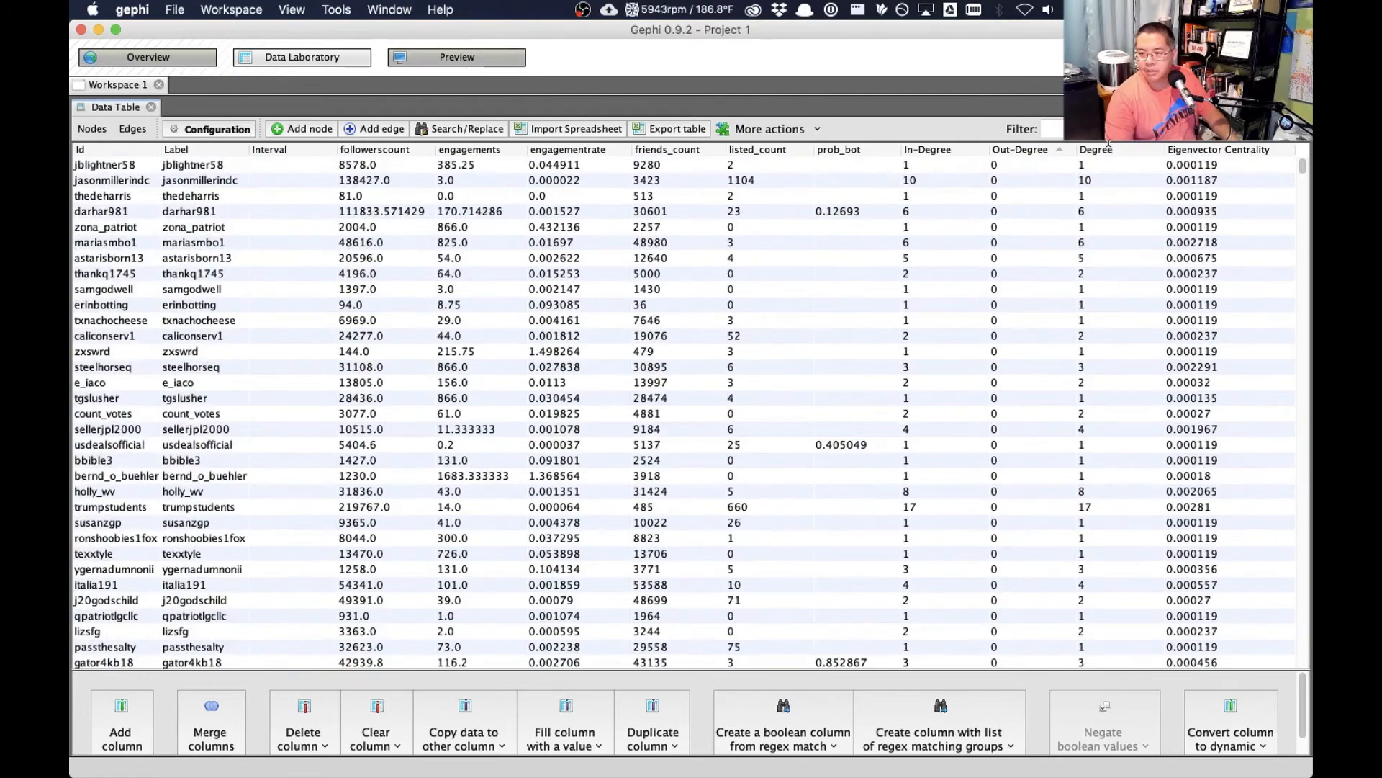
{"action": "left_click", "coordinate": [1113, 149]}
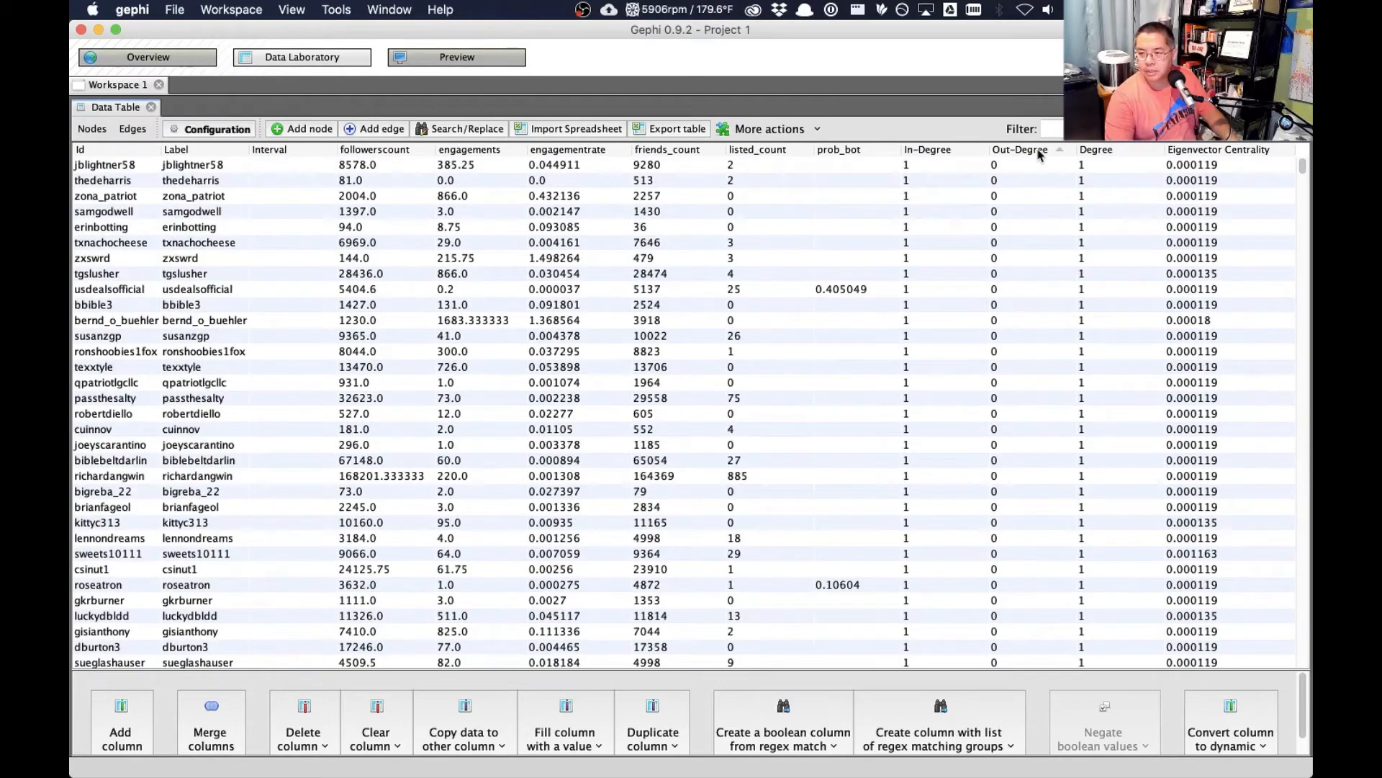
{"action": "left_click", "coordinate": [1035, 165]}
- Delete all nodes with an Out-Degree of 0 from the node table
{"action": "left_click_drag", "start_coordinate": [1304, 166], "coordinate": [1287, 338]}
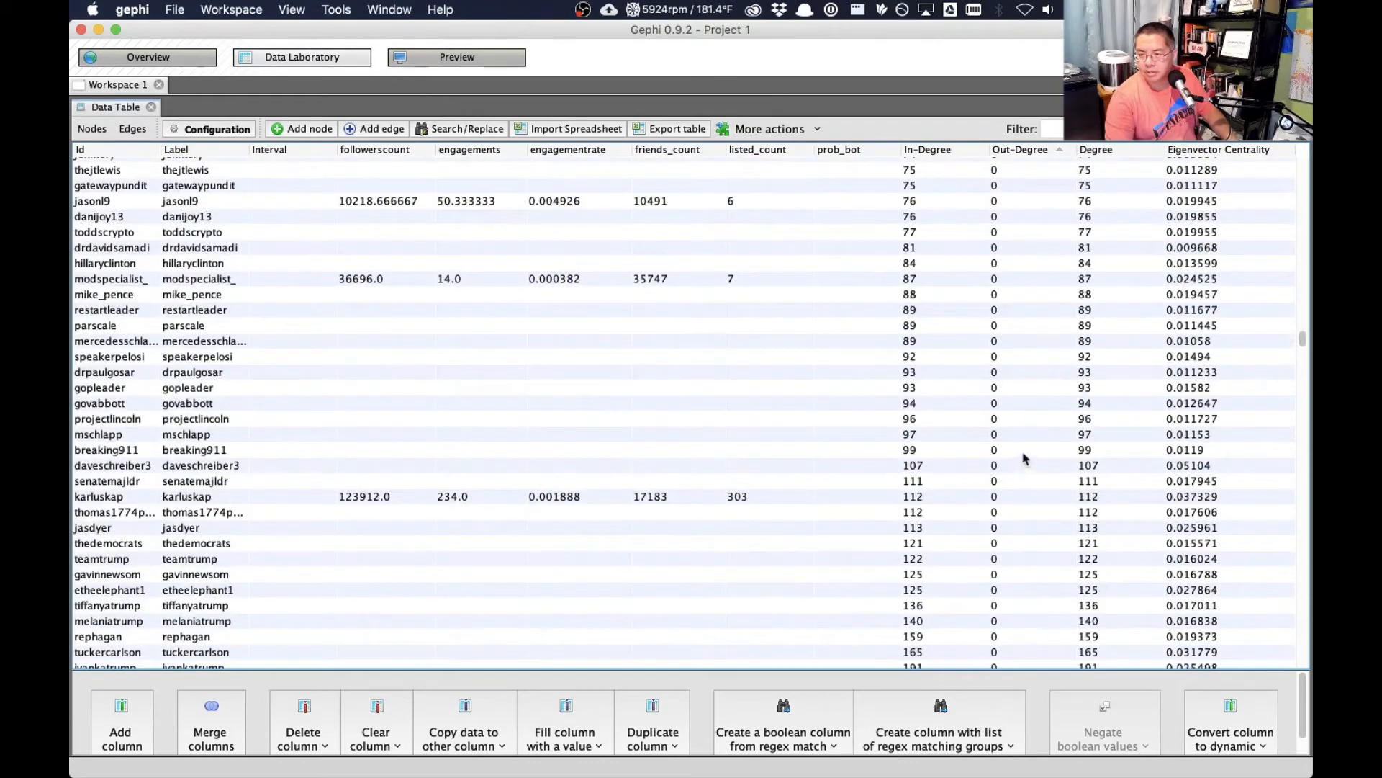
{"action": "scroll", "coordinate": [998, 536], "scroll_direction": "down", "scroll_amount": 10}
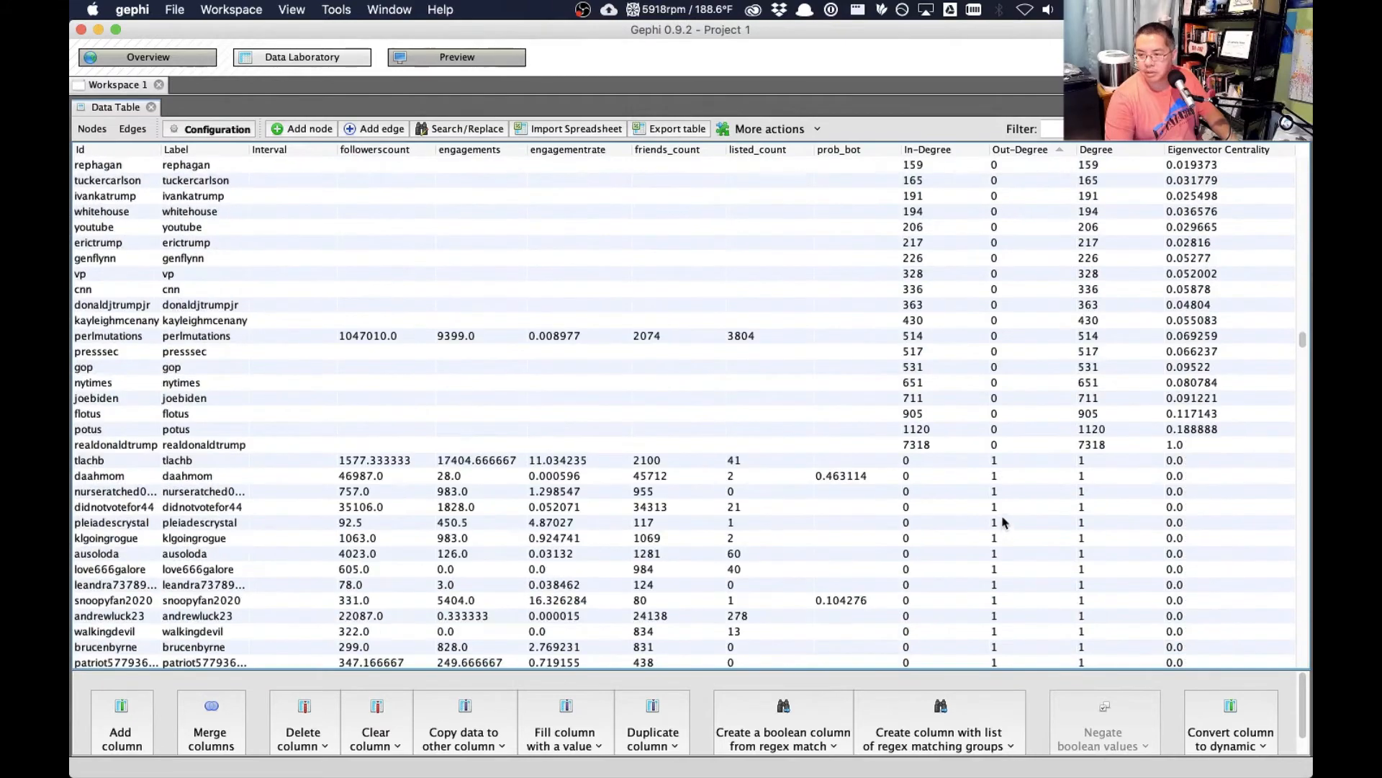
{"action": "left_click", "coordinate": [1024, 448], "text": "shift"}
{"action": "double_click", "coordinate": [1024, 447]}
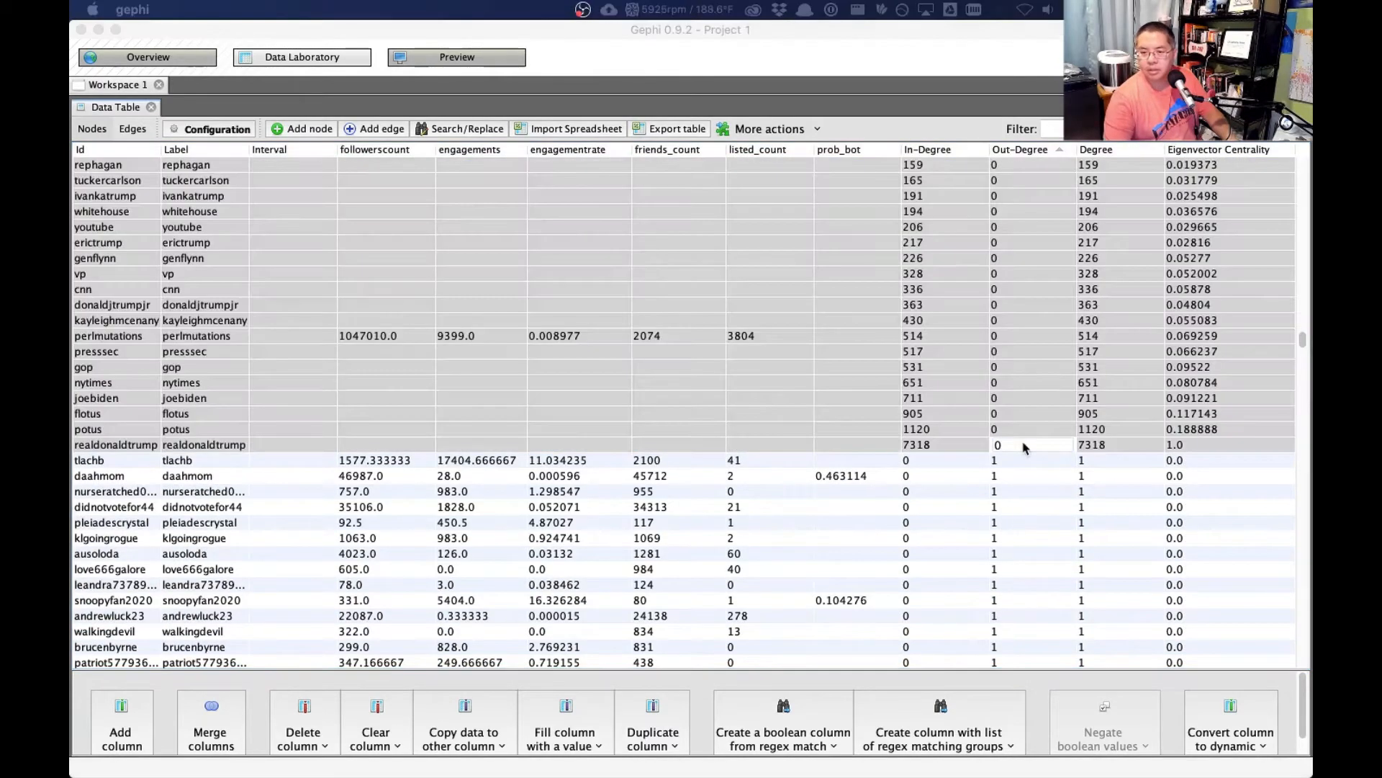
{"action": "key", "text": "Return"}
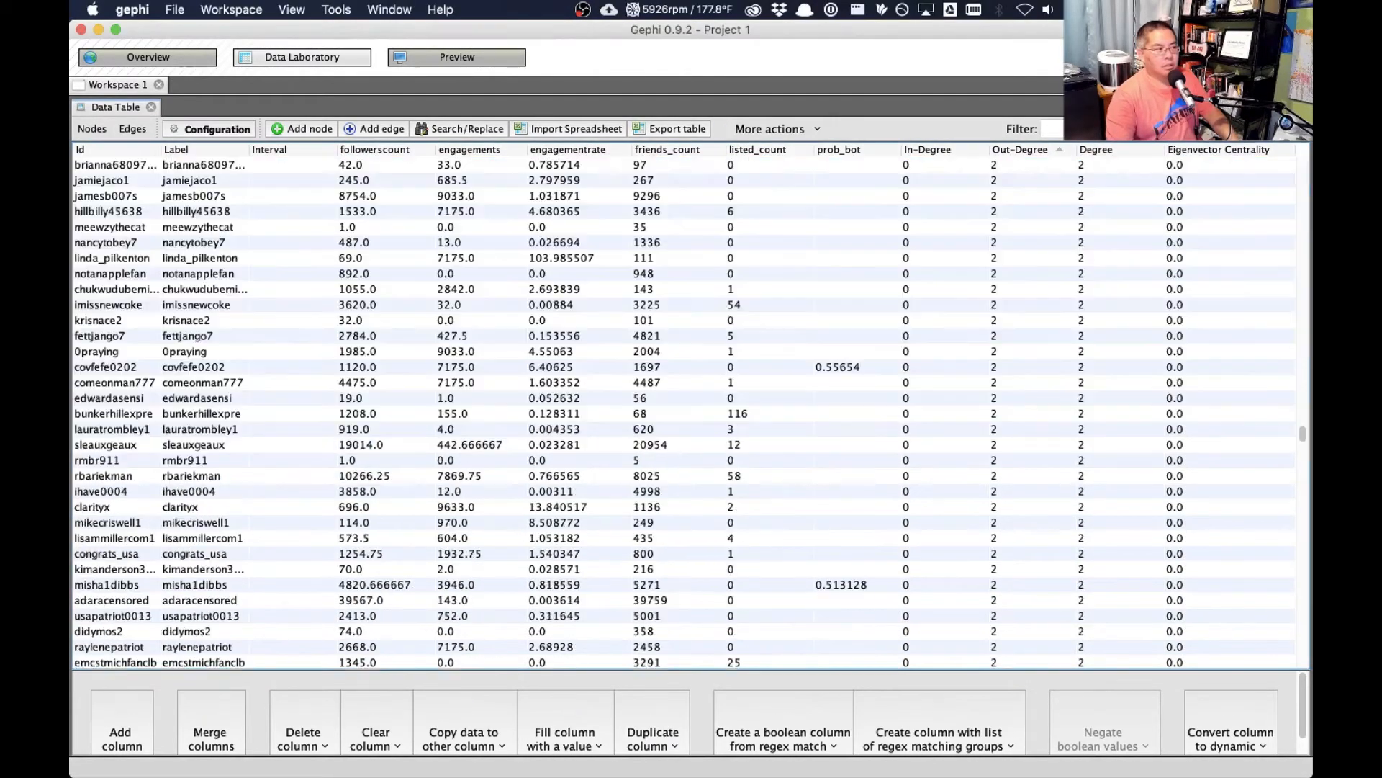
- Return to the graph overview, recalculate the Average Degree statistic and dismiss its report
{"action": "left_click", "coordinate": [183, 66]}
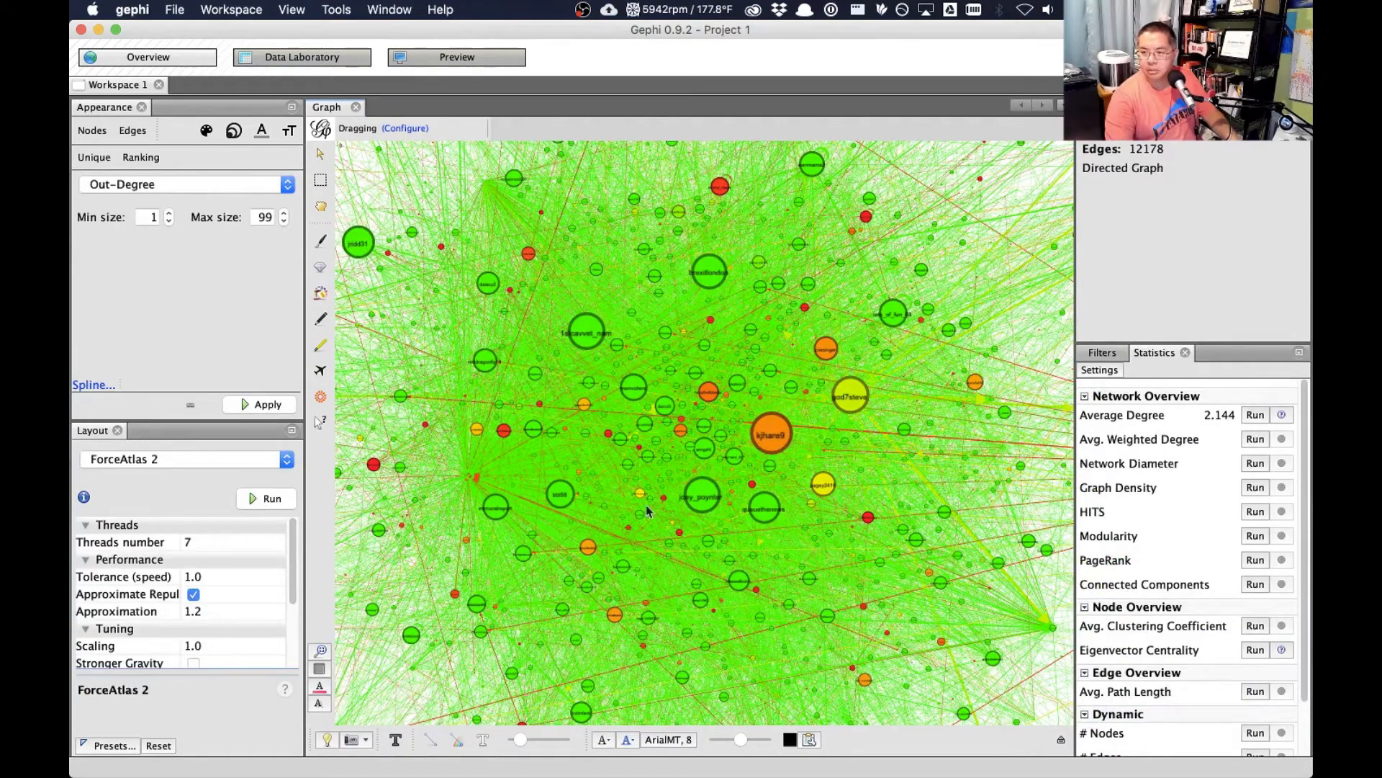
{"action": "left_click", "coordinate": [1255, 414]}
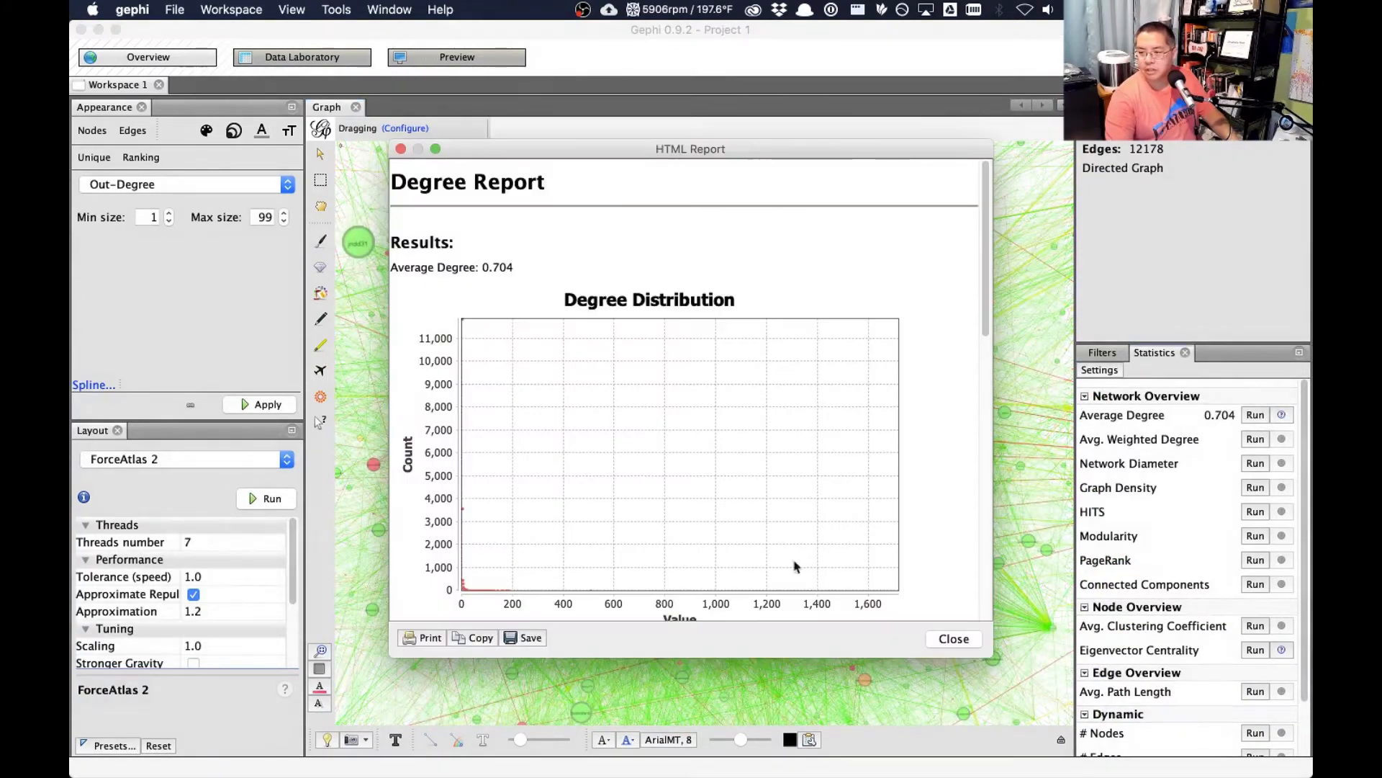
{"action": "left_click", "coordinate": [954, 638]}
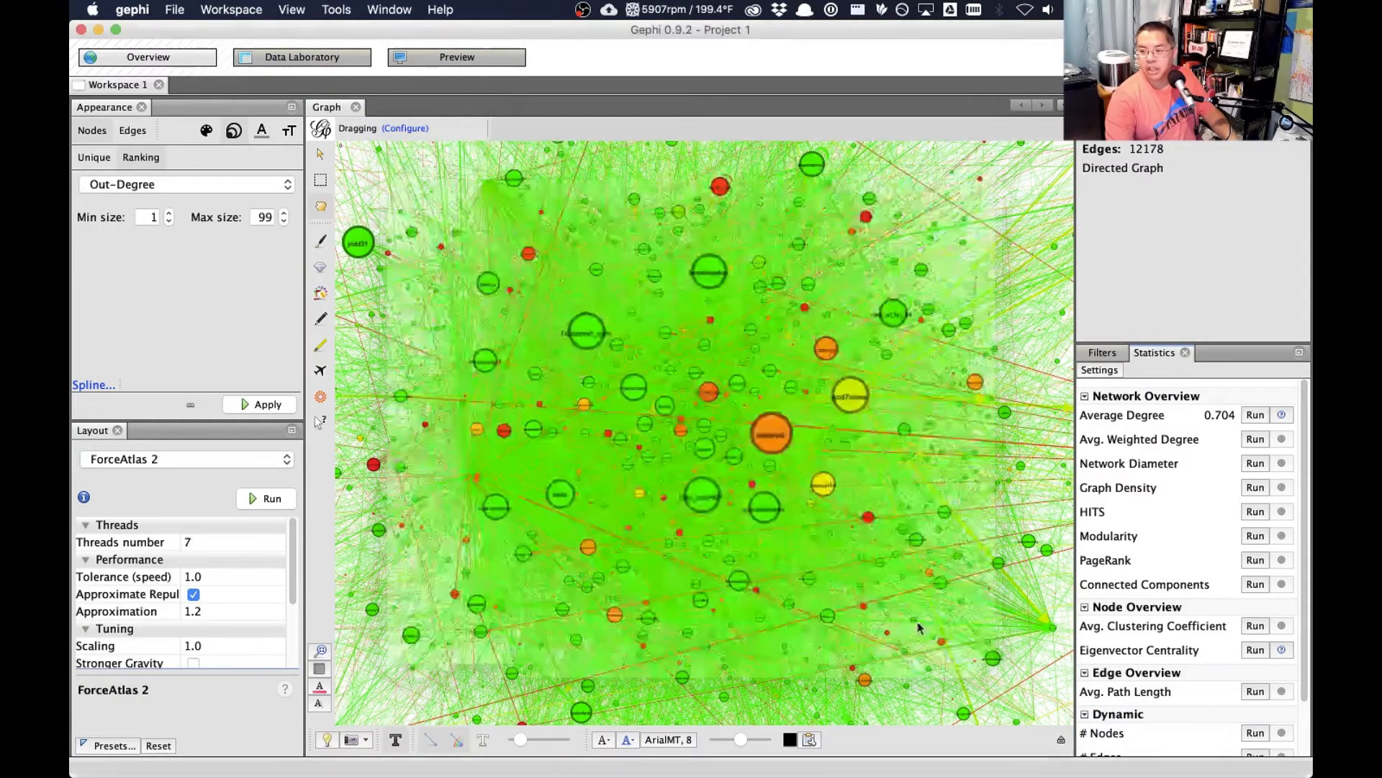
- Rerun the ForceAtlas 2 layout while reapplying the Out-Degree node sizes and centring the graph, and stop the layout
{"action": "left_click", "coordinate": [272, 498]}
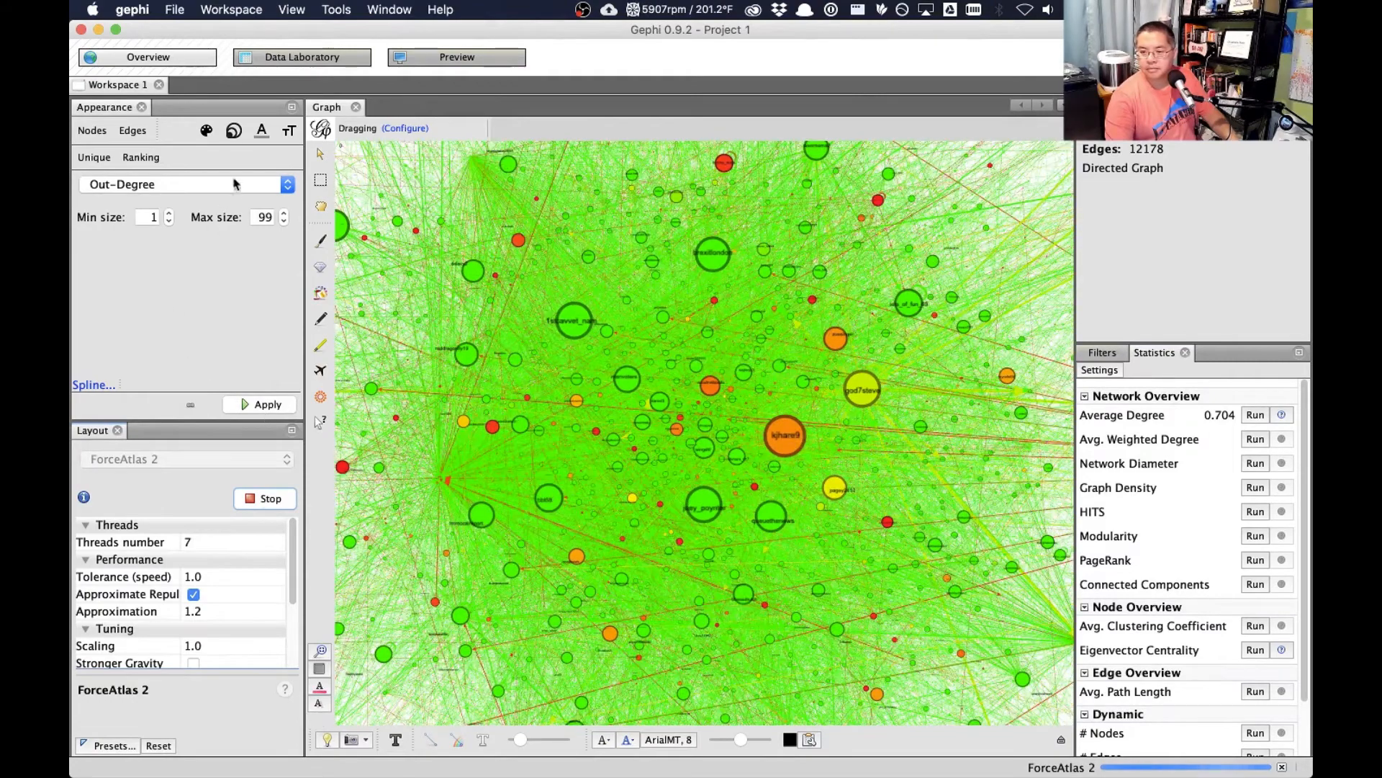
{"action": "left_click", "coordinate": [268, 404]}
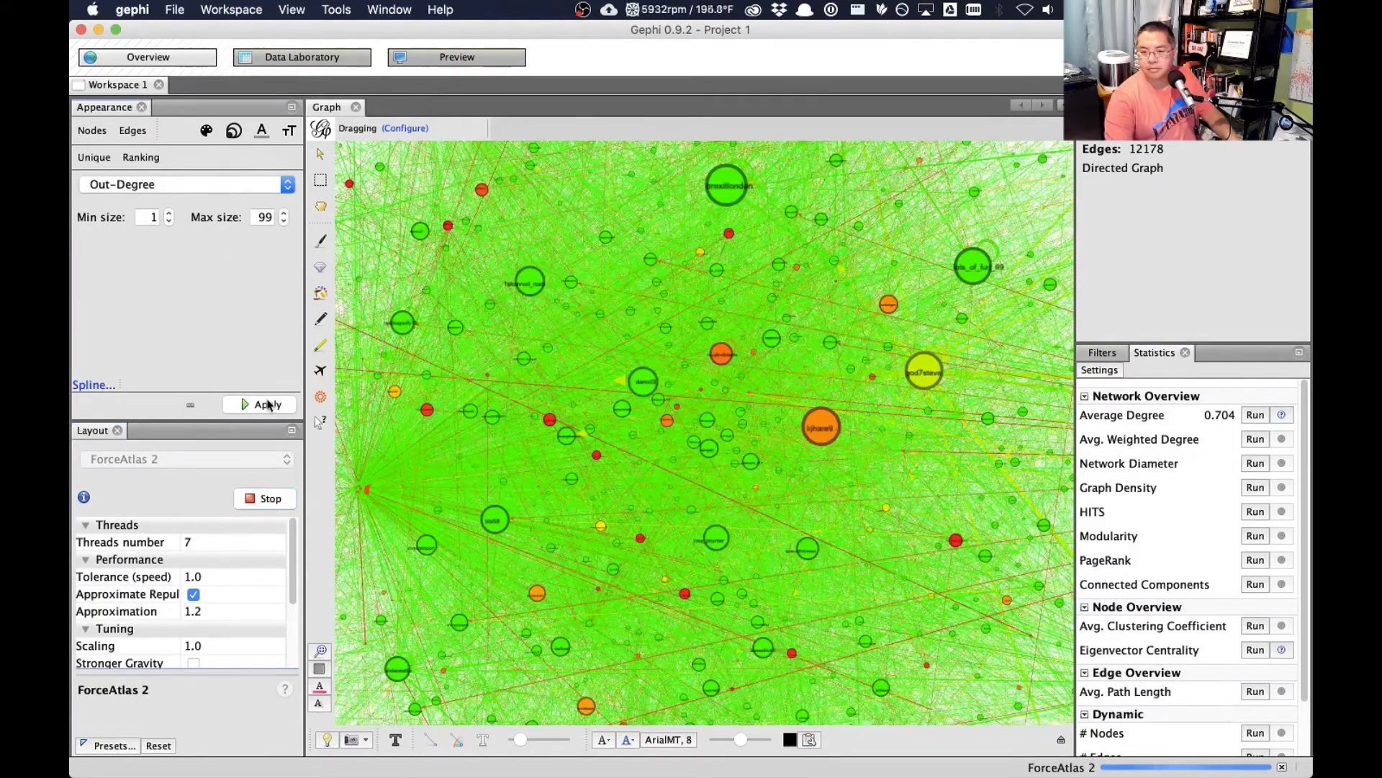
{"action": "left_click", "coordinate": [317, 653]}
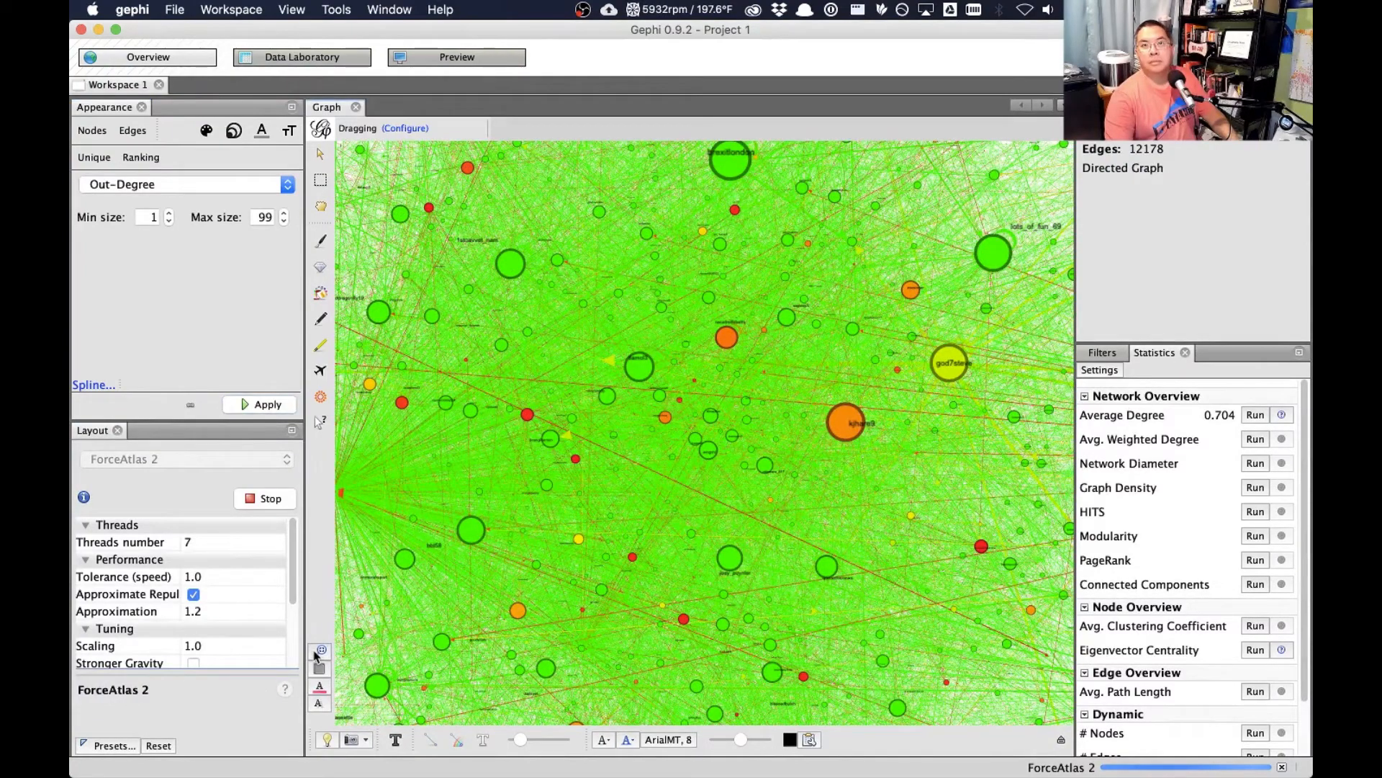
{"action": "left_click", "coordinate": [317, 652]}
{"action": "left_click", "coordinate": [317, 653]}
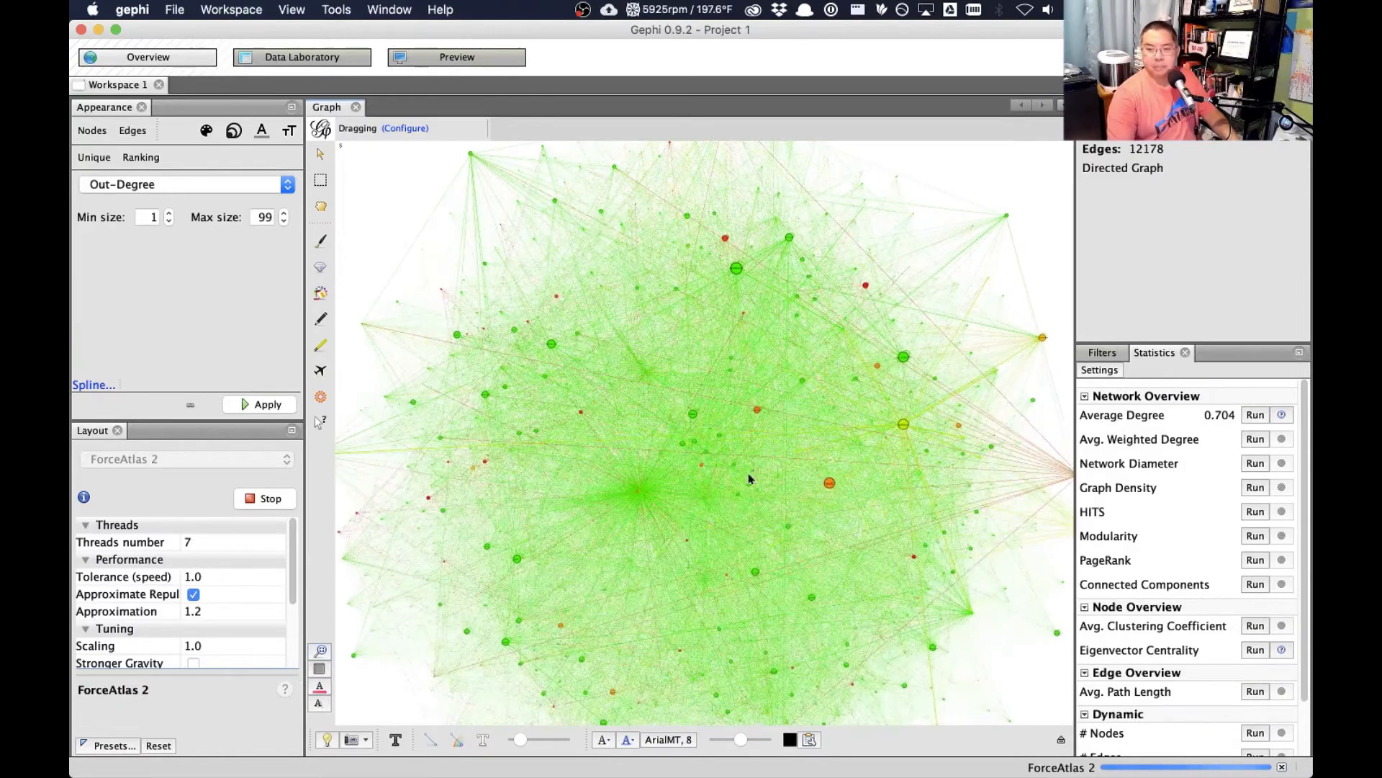
{"action": "left_click", "coordinate": [262, 498]}
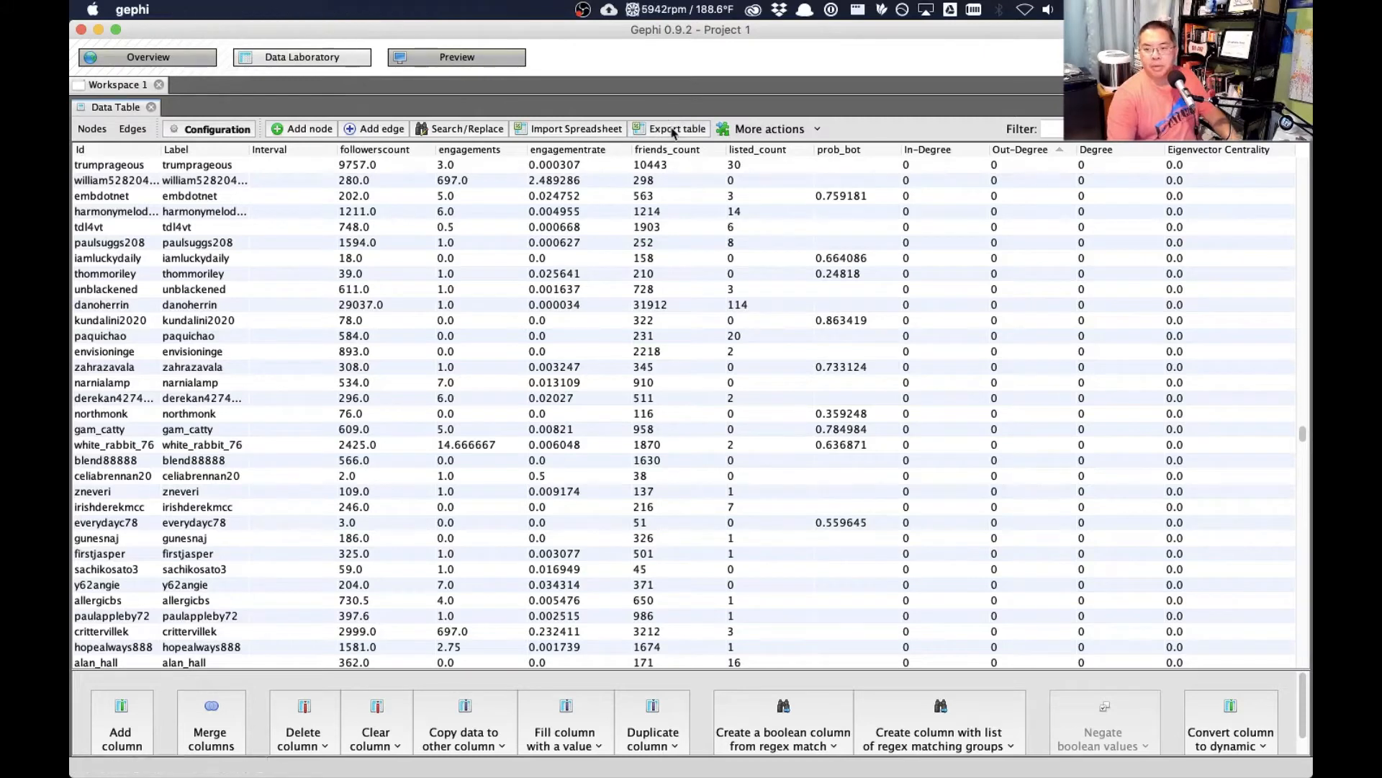
- Export the Data Laboratory's node table as plandemic.csv and switch to the exported file in Excel
{"action": "left_click", "coordinate": [673, 130]}
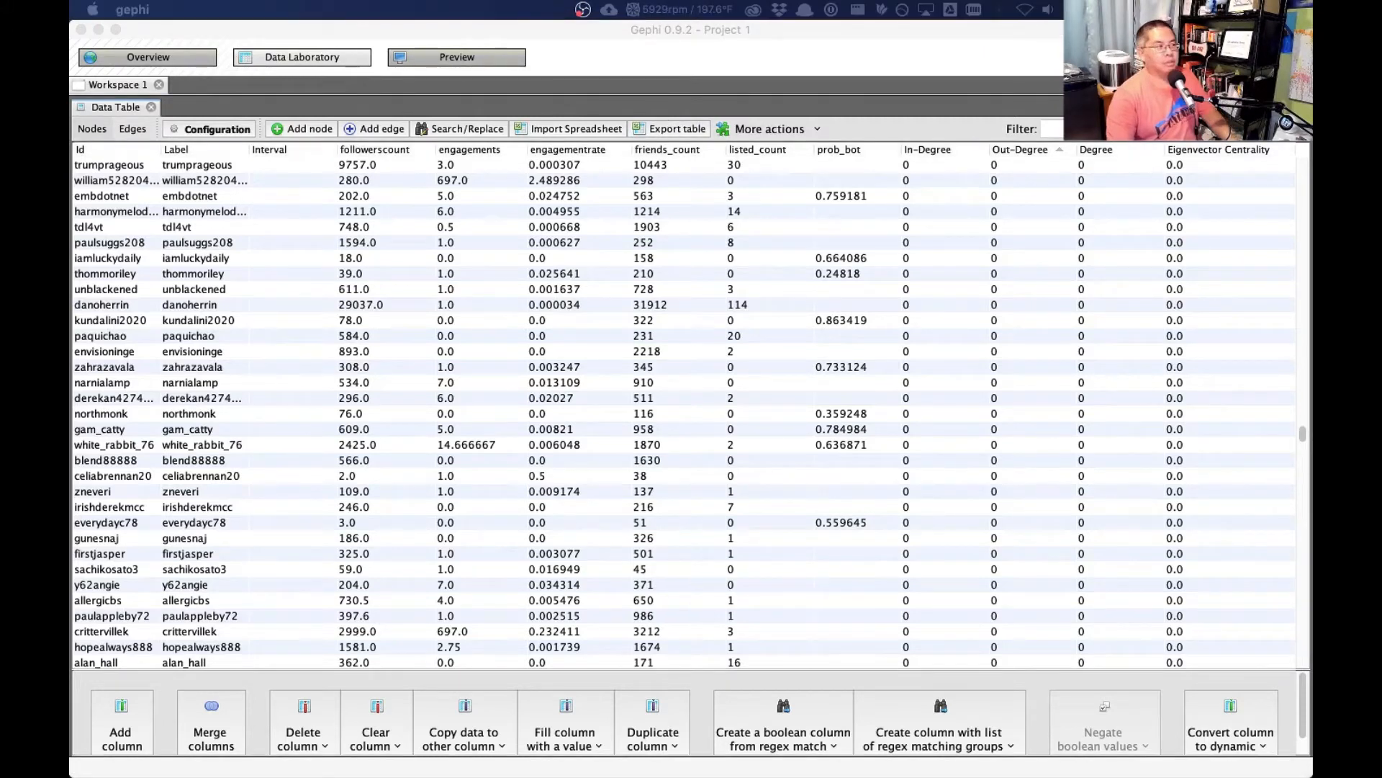
{"action": "key", "text": "Return"}
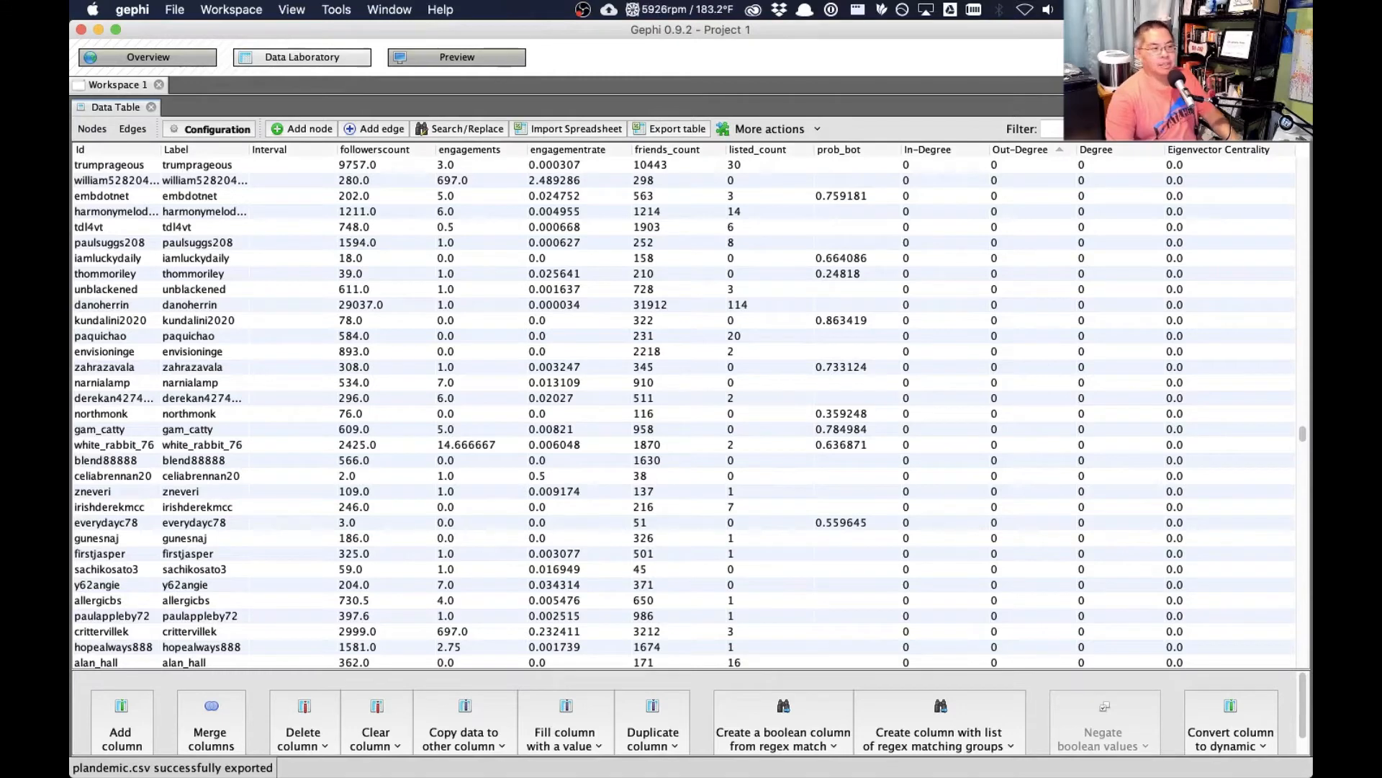
{"action": "key", "text": "super+Tab"}
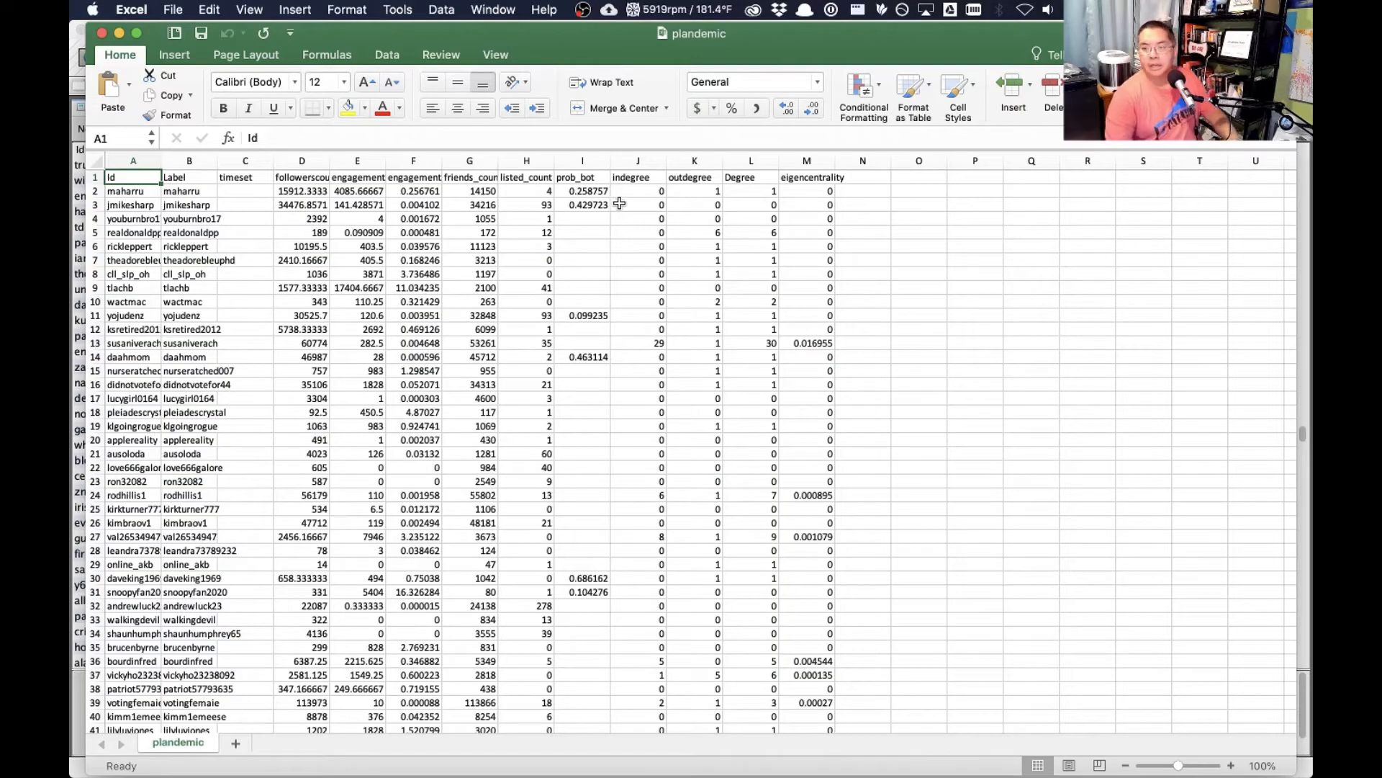
- Sort the plandemic sheet by outdegree from largest to smallest and widen the Id column to show full account names
{"action": "left_click", "coordinate": [694, 160]}
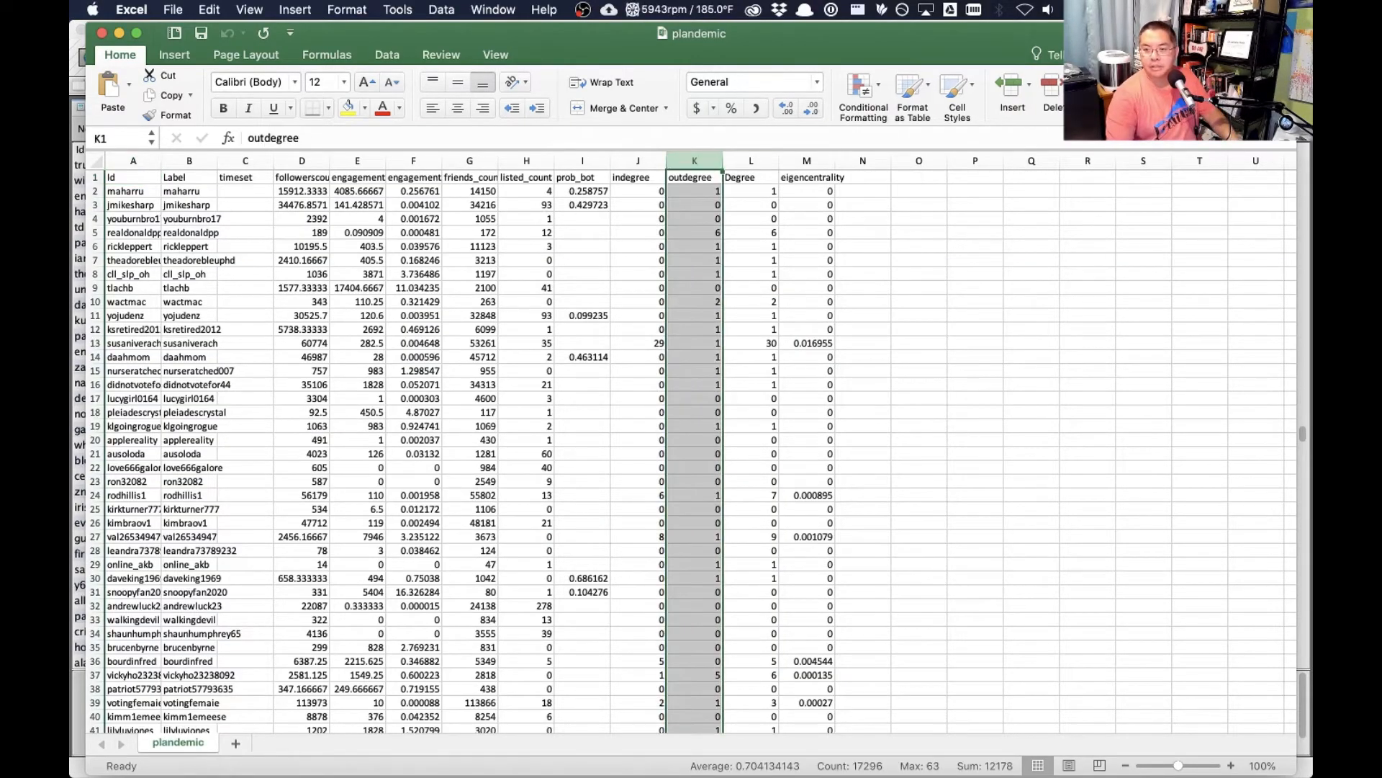
{"action": "key", "text": "super+a"}
{"action": "left_click", "coordinate": [1224, 94]}
{"action": "left_click", "coordinate": [1210, 137]}
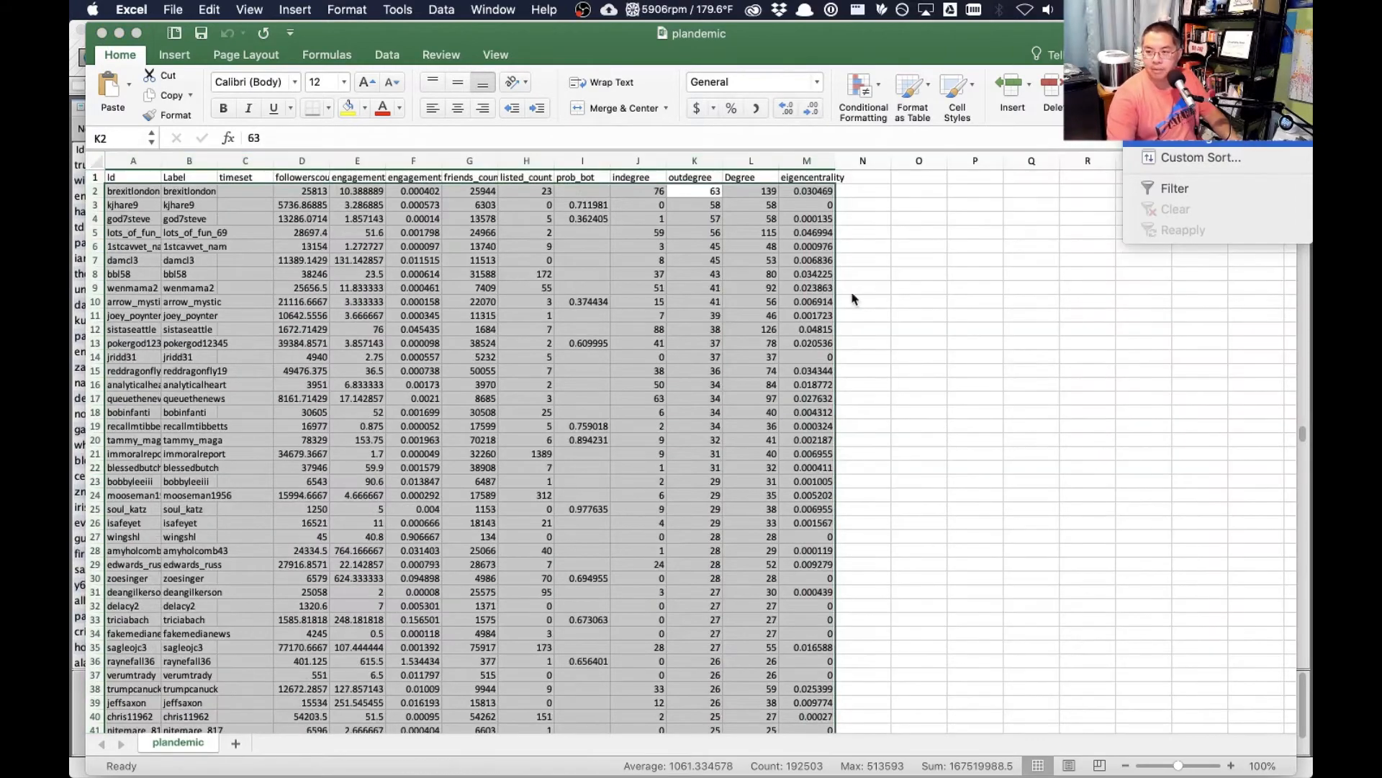
{"action": "left_click", "coordinate": [853, 294]}
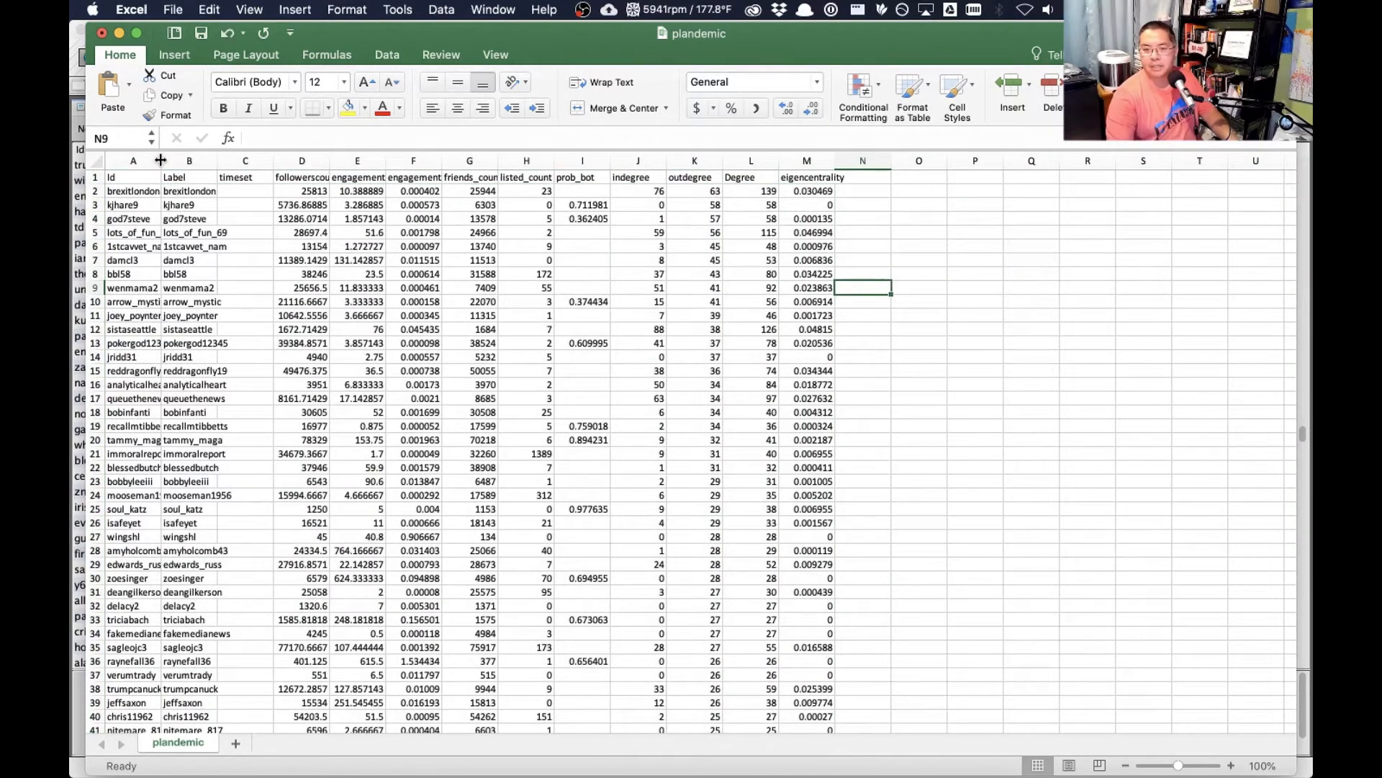
{"action": "left_click_drag", "start_coordinate": [161, 160], "coordinate": [342, 160]}
- Copy the first 50 account Ids, A2 to A51, and paste them into an untitled text document in BBEdit
{"action": "left_click", "coordinate": [201, 192]}
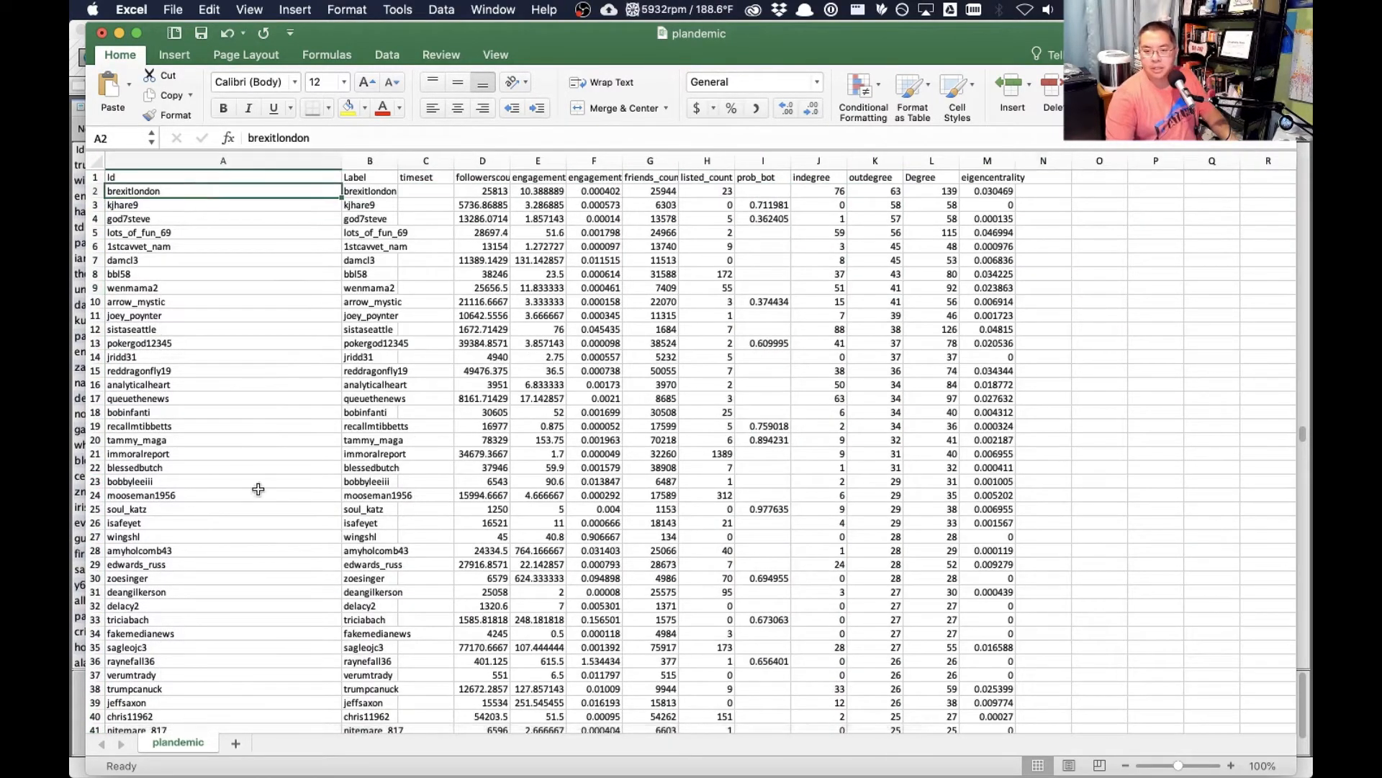
{"action": "scroll", "coordinate": [255, 490], "scroll_direction": "down", "scroll_amount": 5}
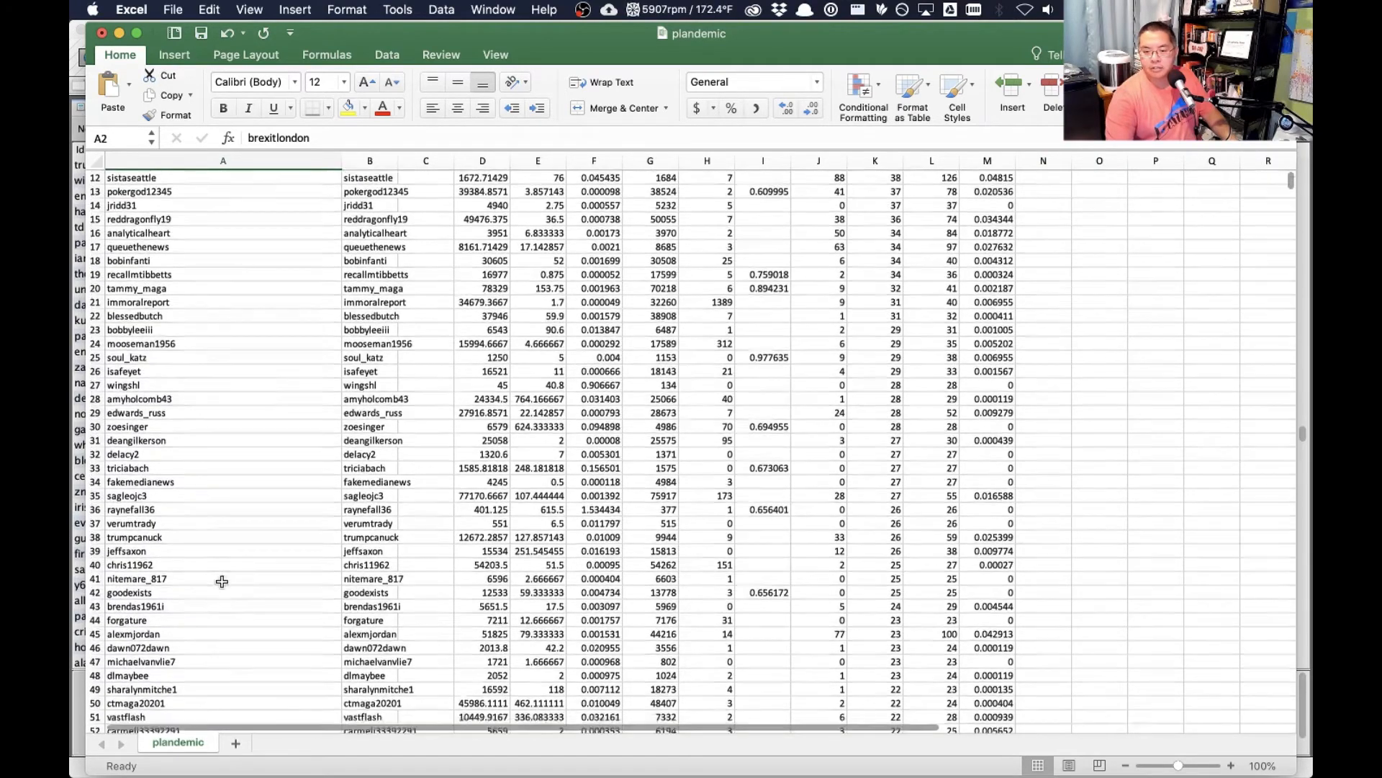
{"action": "scroll", "coordinate": [222, 581], "scroll_direction": "down", "scroll_amount": 1}
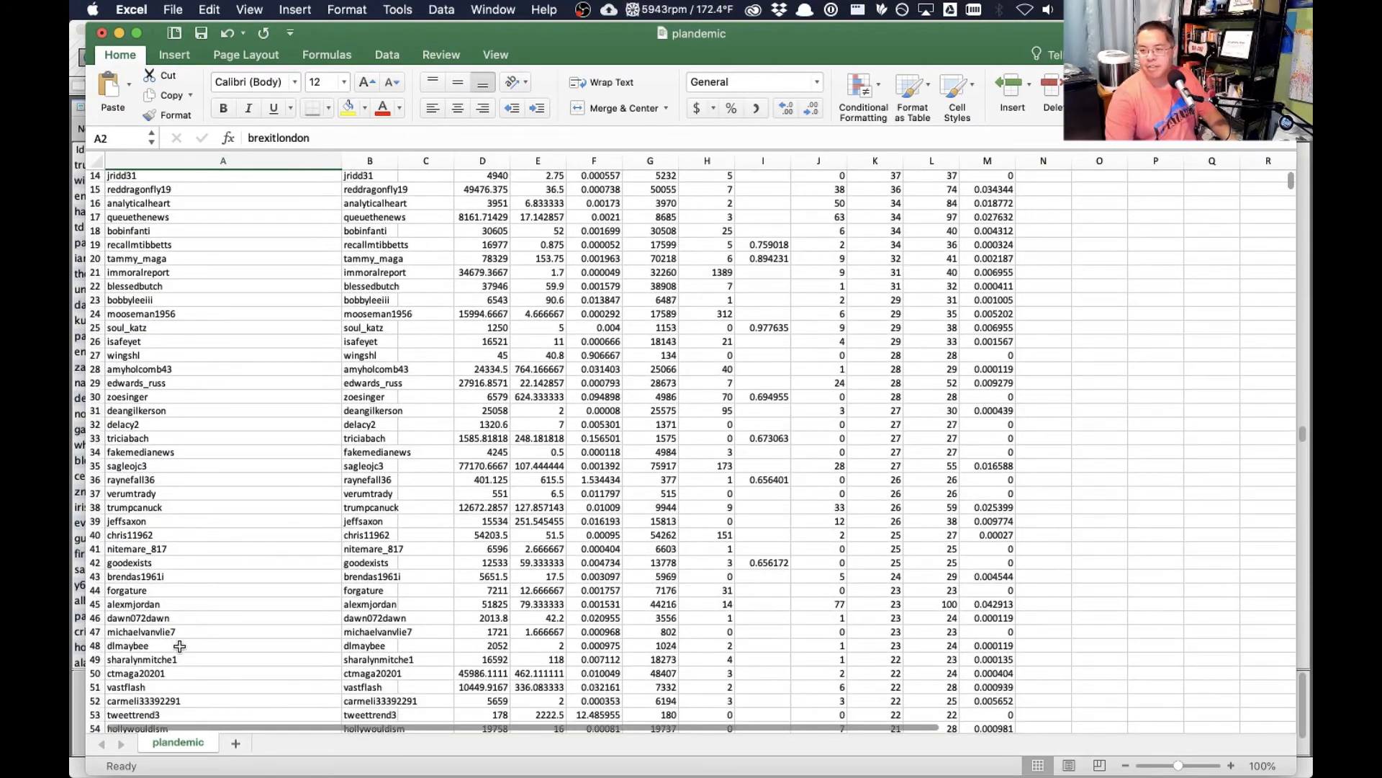
{"action": "left_click", "coordinate": [167, 687], "text": "shift"}
{"action": "key", "text": "super+c"}
{"action": "scroll", "coordinate": [232, 666], "scroll_direction": "up", "scroll_amount": 5}
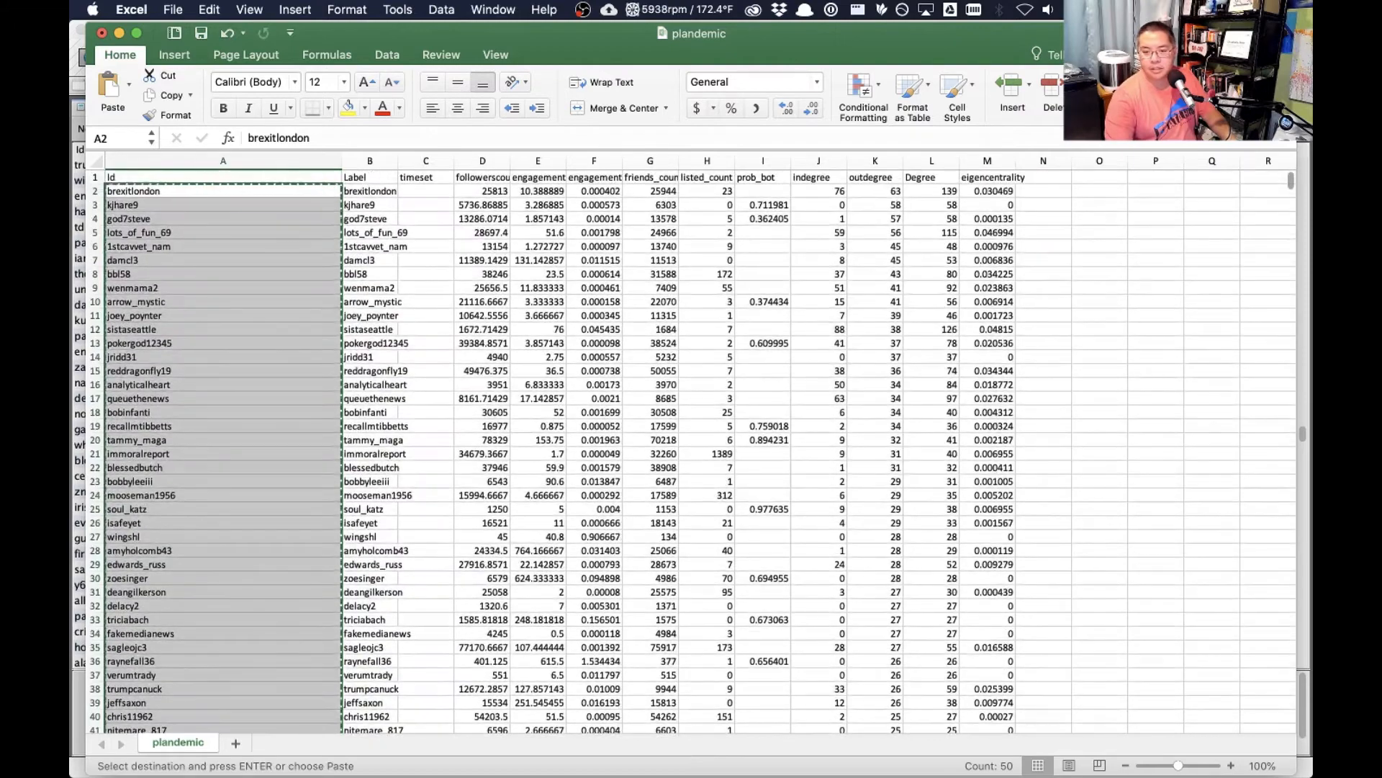
{"action": "key", "text": "super+Tab"}
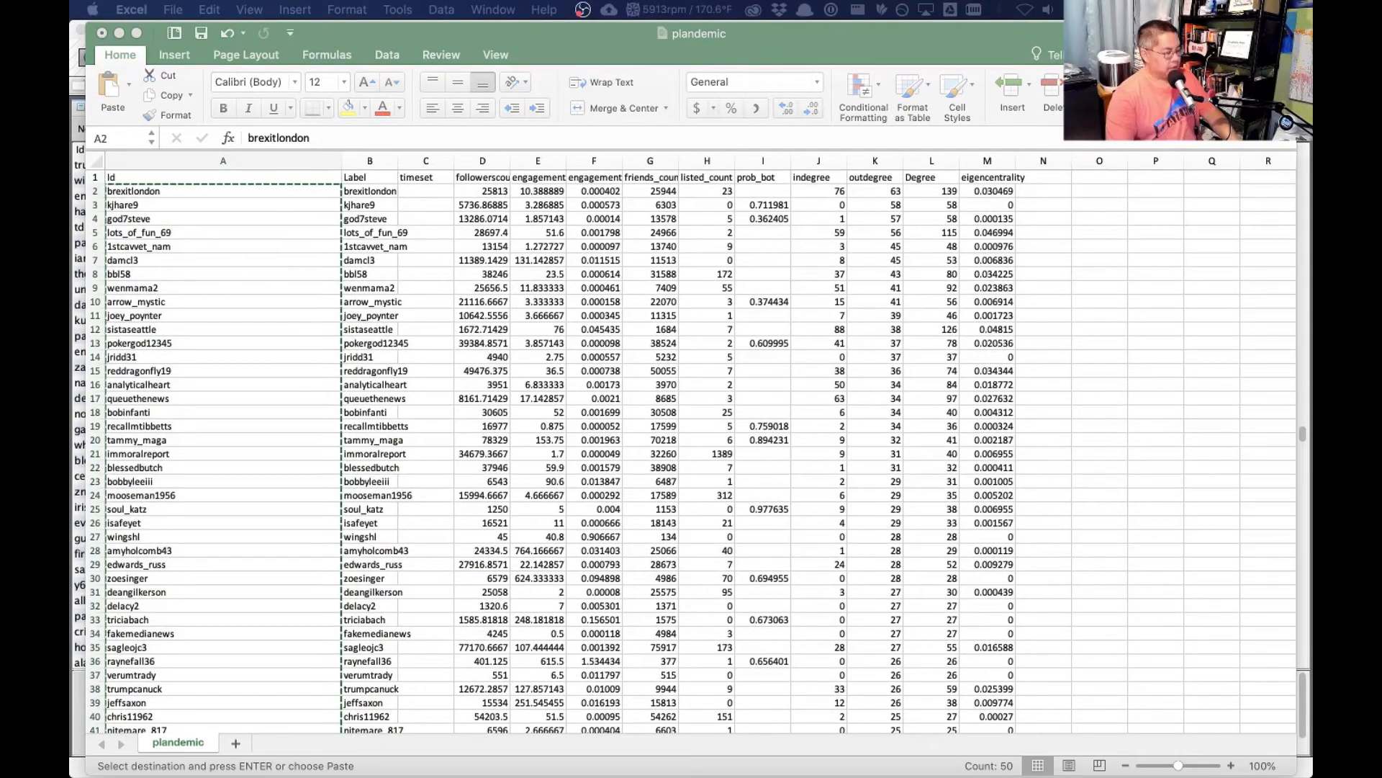
{"action": "key", "text": "super+v"}
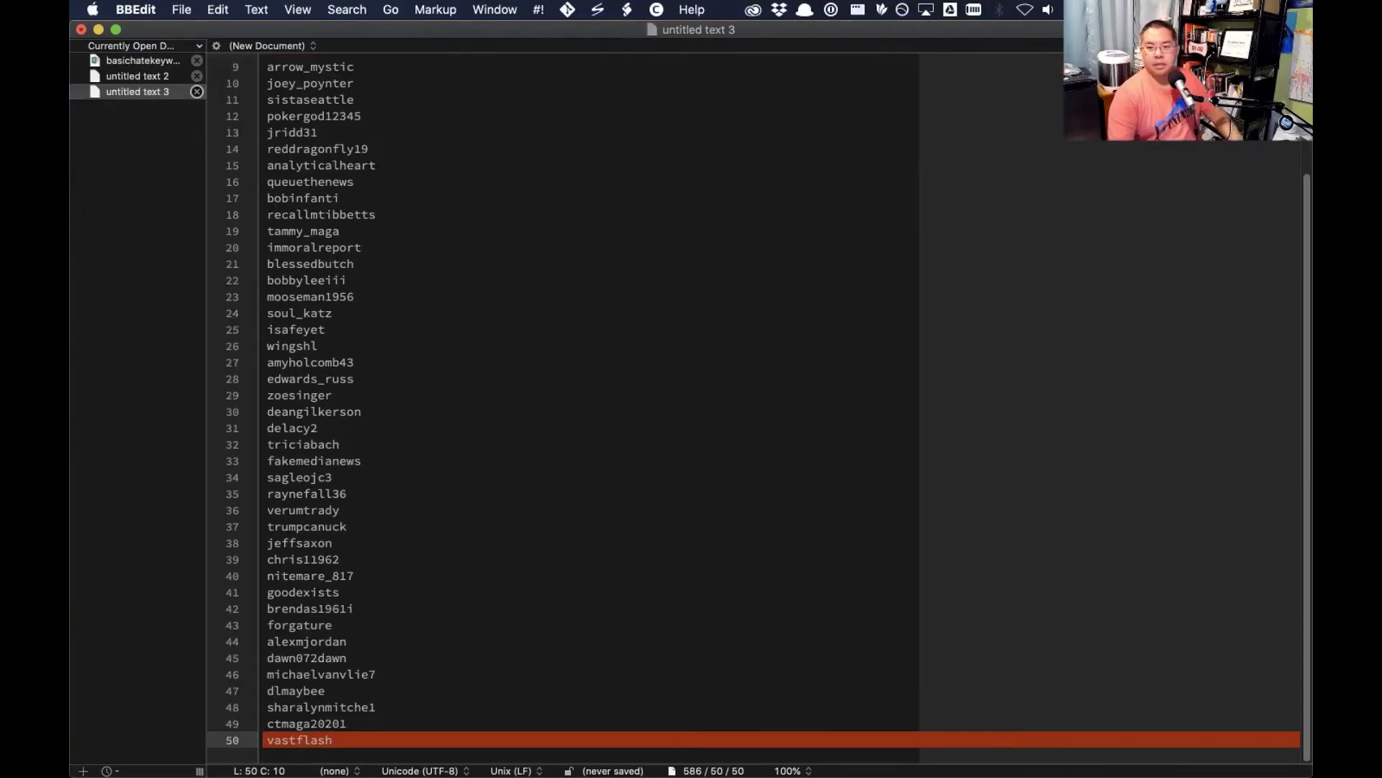
- Add an empty line at the end and start of the account list and replace all line breaks with "," to join the names
{"action": "key", "text": "Return"}
{"action": "scroll", "coordinate": [518, 396], "scroll_direction": "up", "scroll_amount": 3}
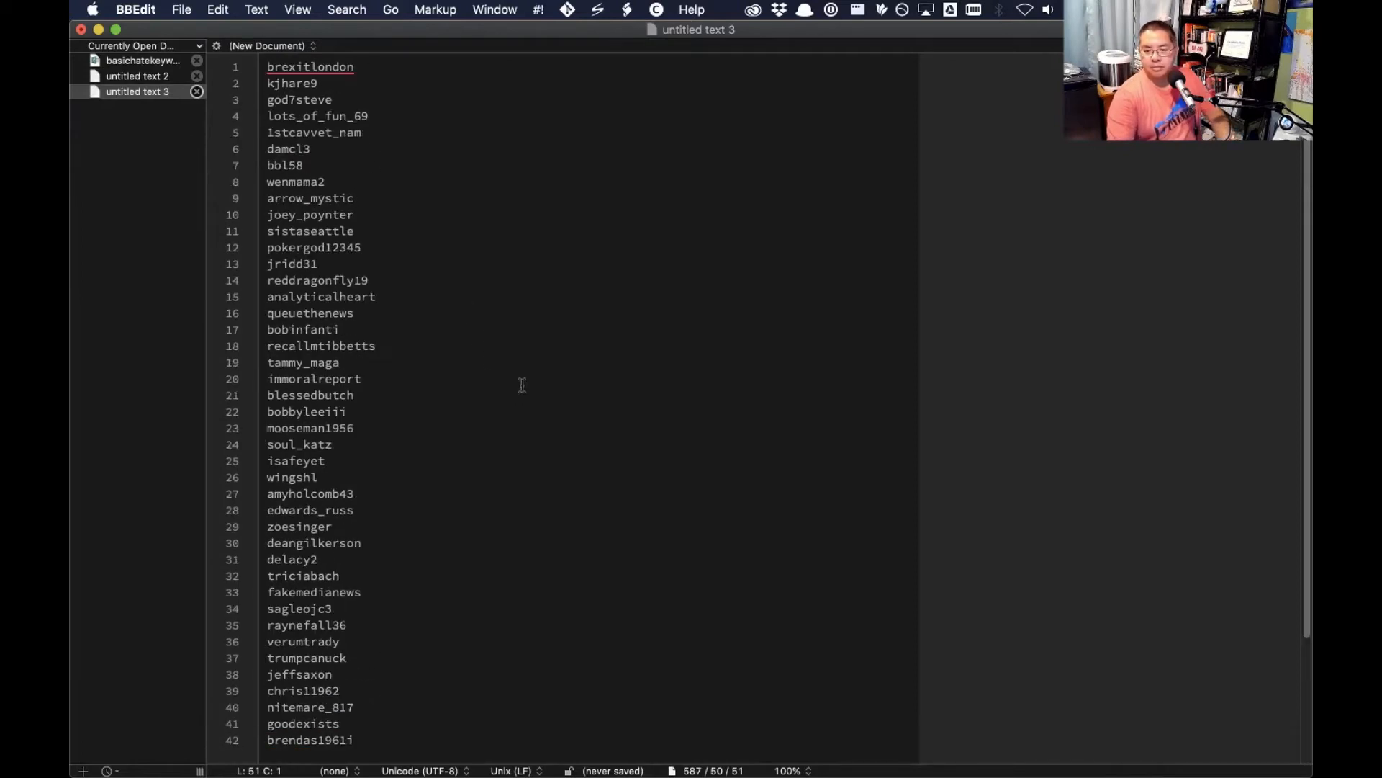
{"action": "left_click", "coordinate": [397, 73]}
{"action": "key", "text": "super+Left"}
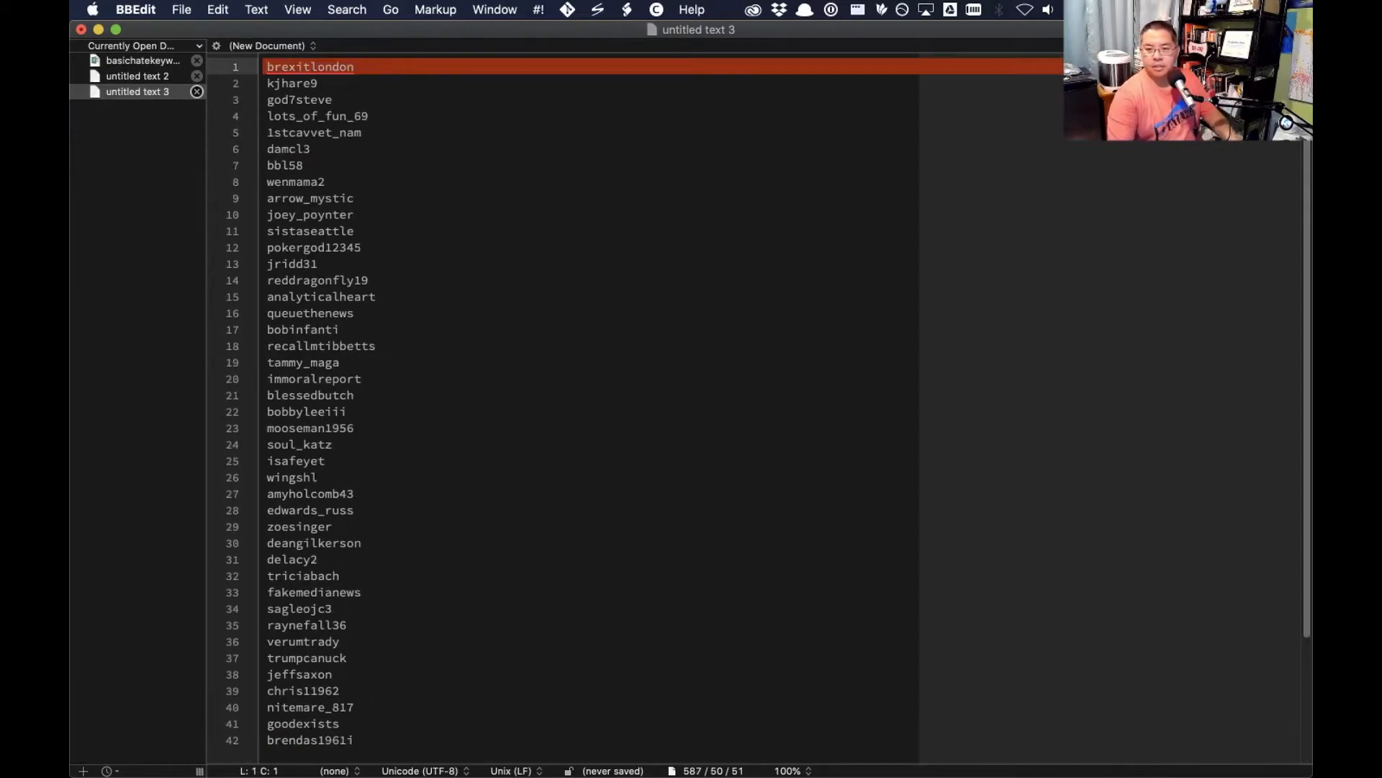
{"action": "key", "text": "Return"}
{"action": "key", "text": "Up"}
{"action": "key", "text": "super+Tab"}
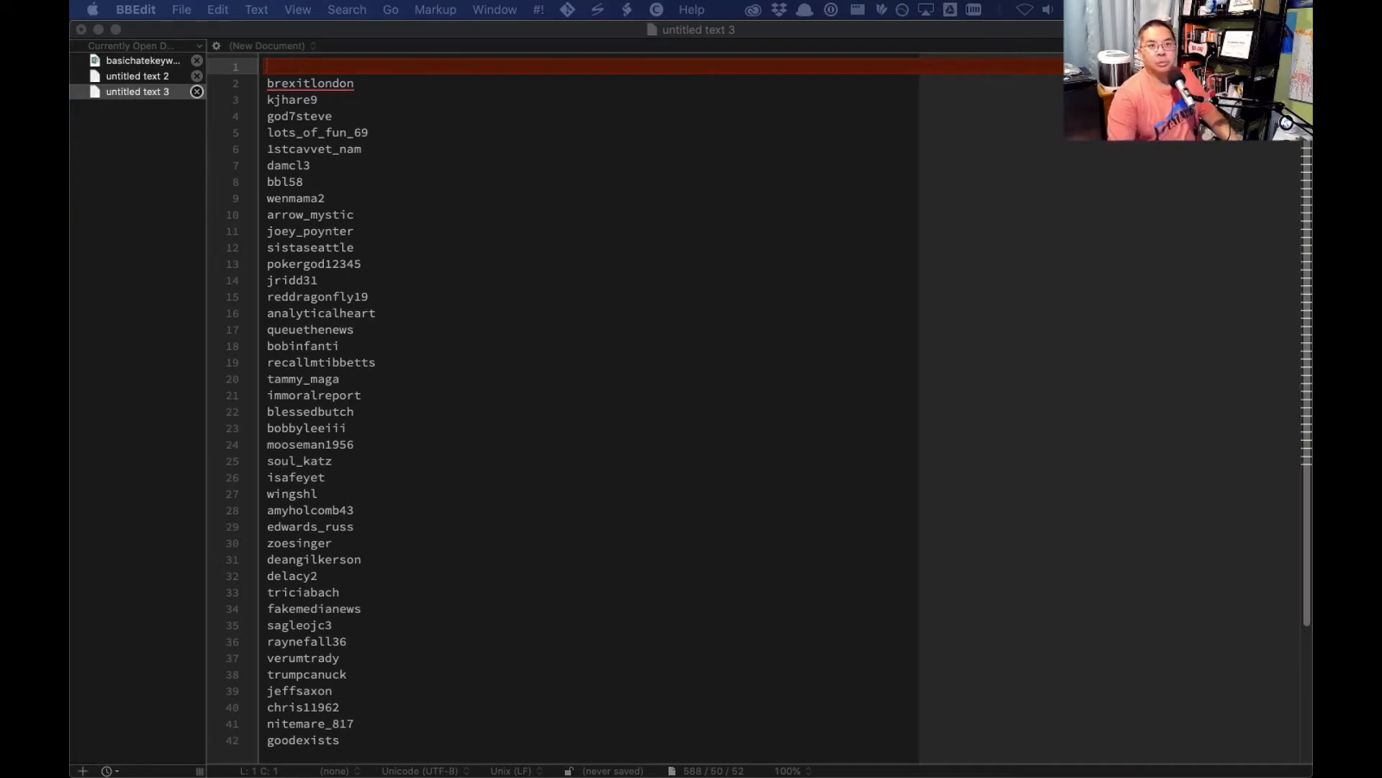
{"action": "key", "text": "alt+super+equal"}
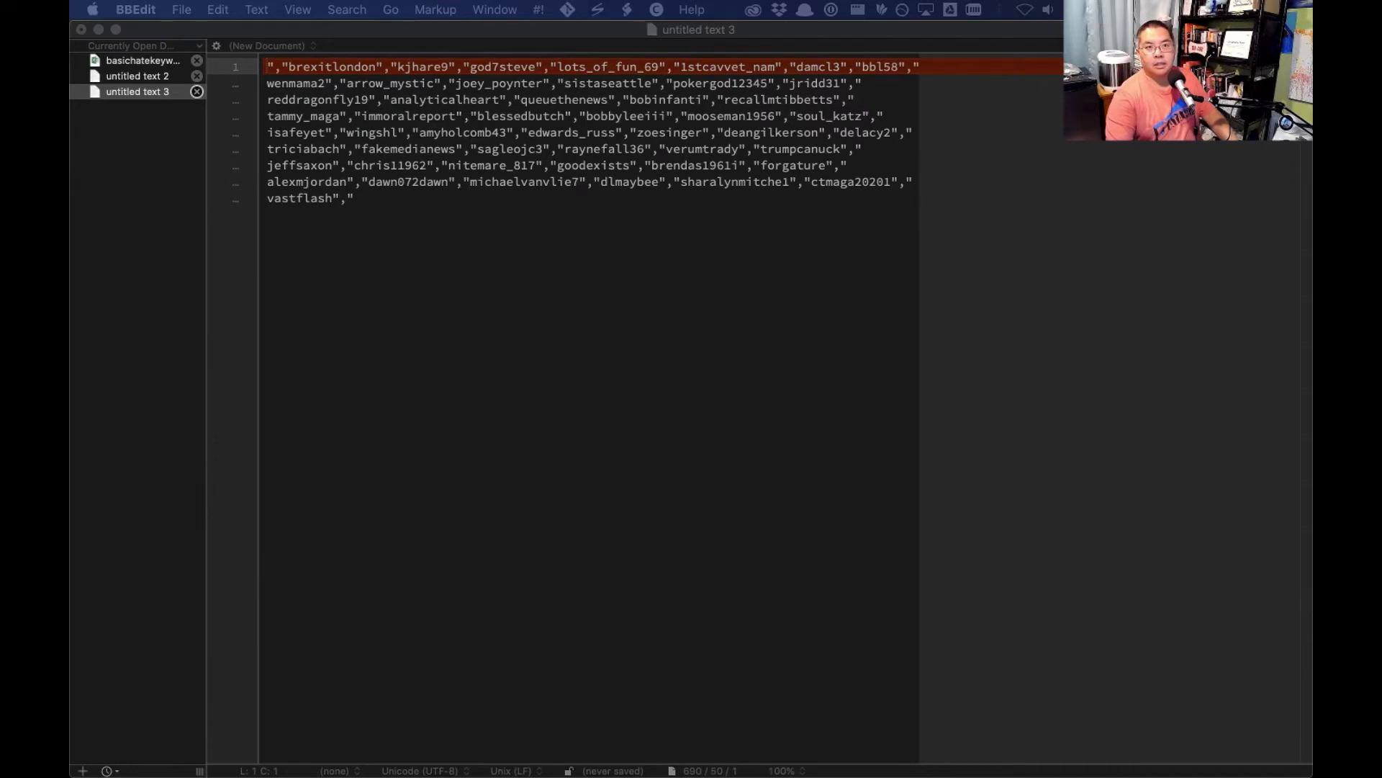
- Remove the surplus comma and quotation mark after the last account name and before the first one
{"action": "left_click", "coordinate": [421, 211]}
{"action": "key", "text": "BackSpace"}
{"action": "key", "text": "BackSpace"}
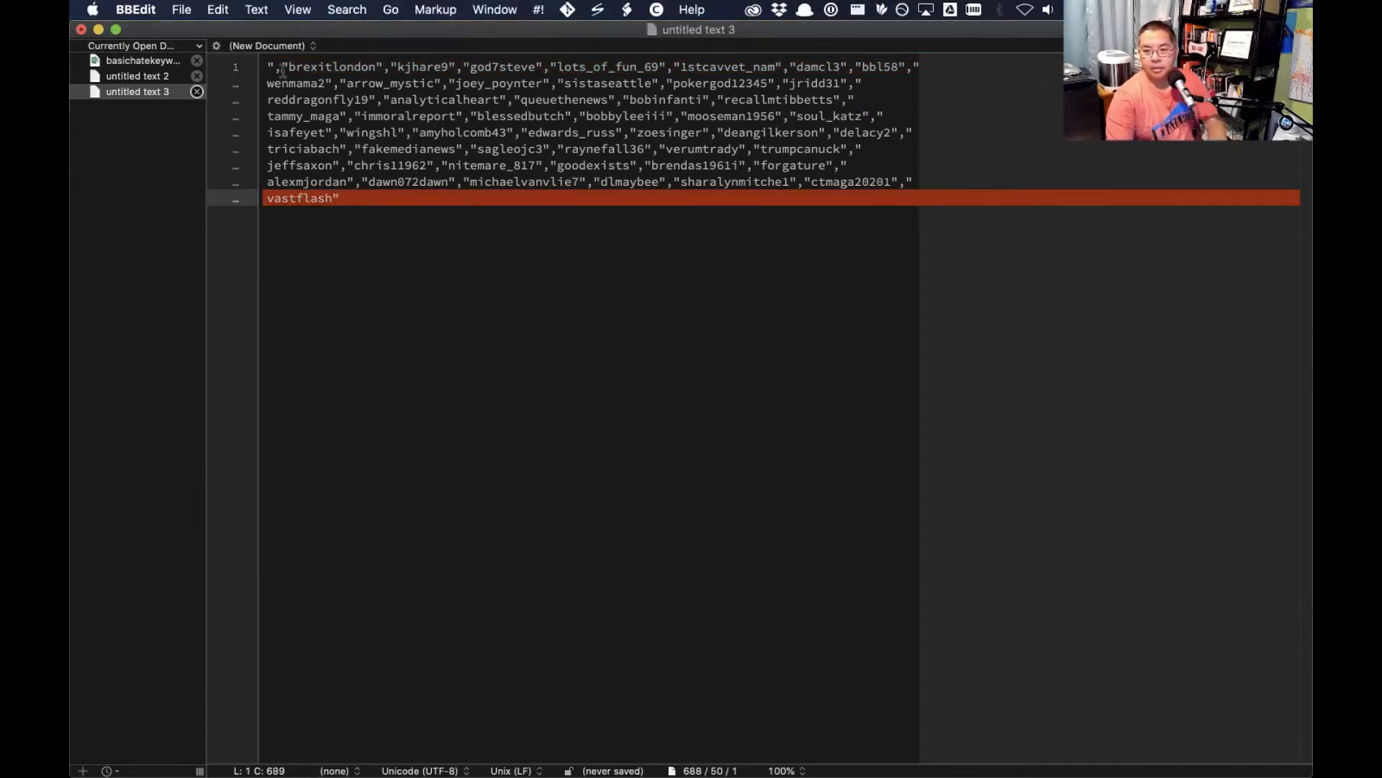
{"action": "left_click", "coordinate": [282, 67]}
{"action": "key", "text": "BackSpace"}
{"action": "key", "text": "BackSpace"}
{"action": "left_click", "coordinate": [404, 186]}
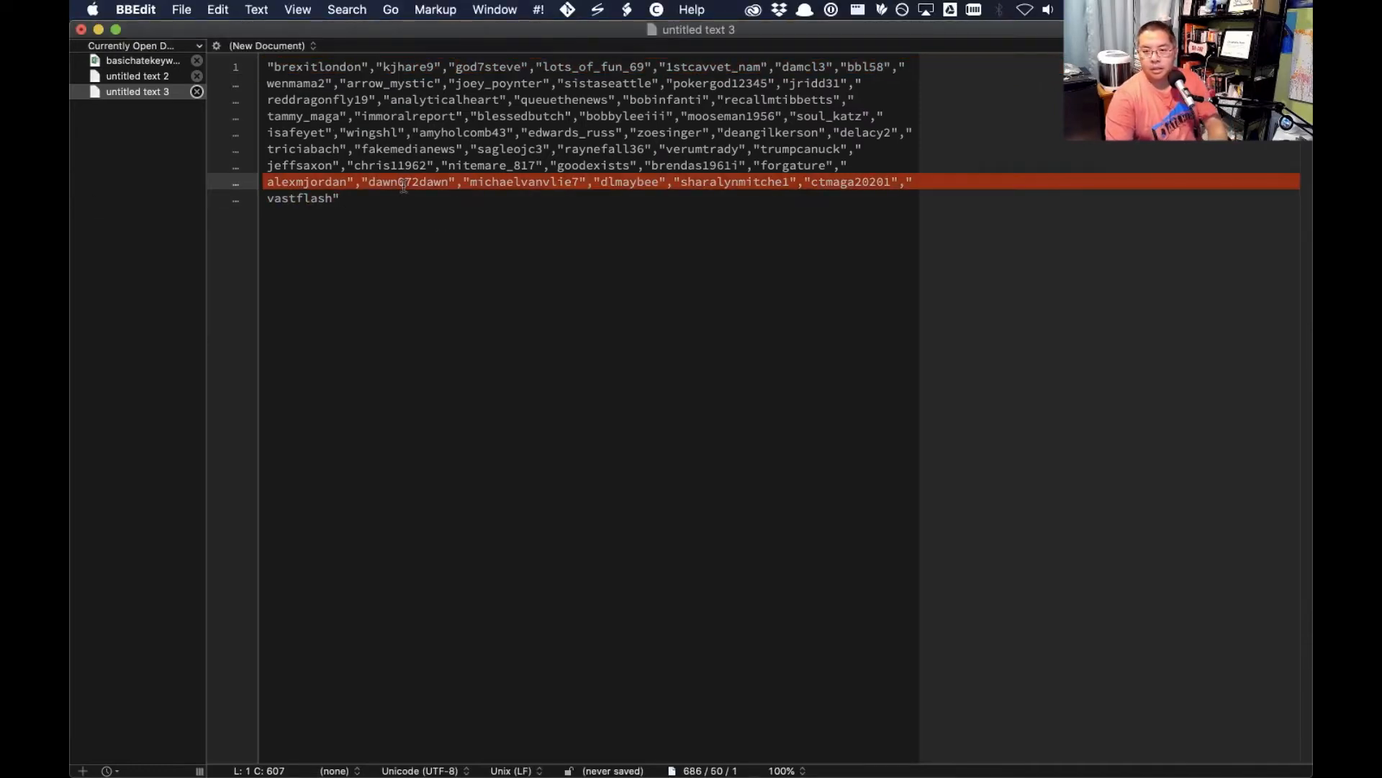
{"action": "left_click", "coordinate": [412, 208]}
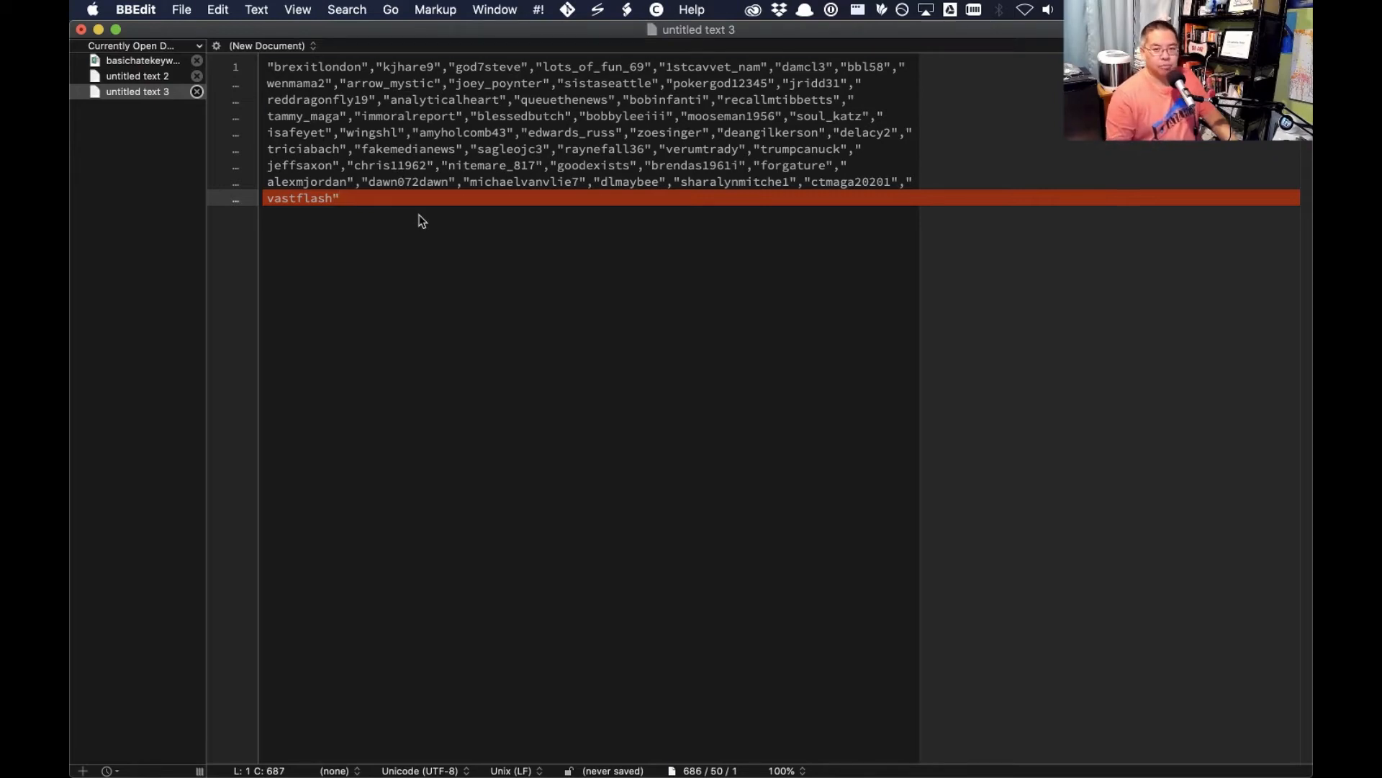
- Cut the quoted account list and paste it over the existing handles in c( ) in getindividualtweets.R in RStudio
{"action": "key", "text": "super+a"}
{"action": "key", "text": "BackSpace"}
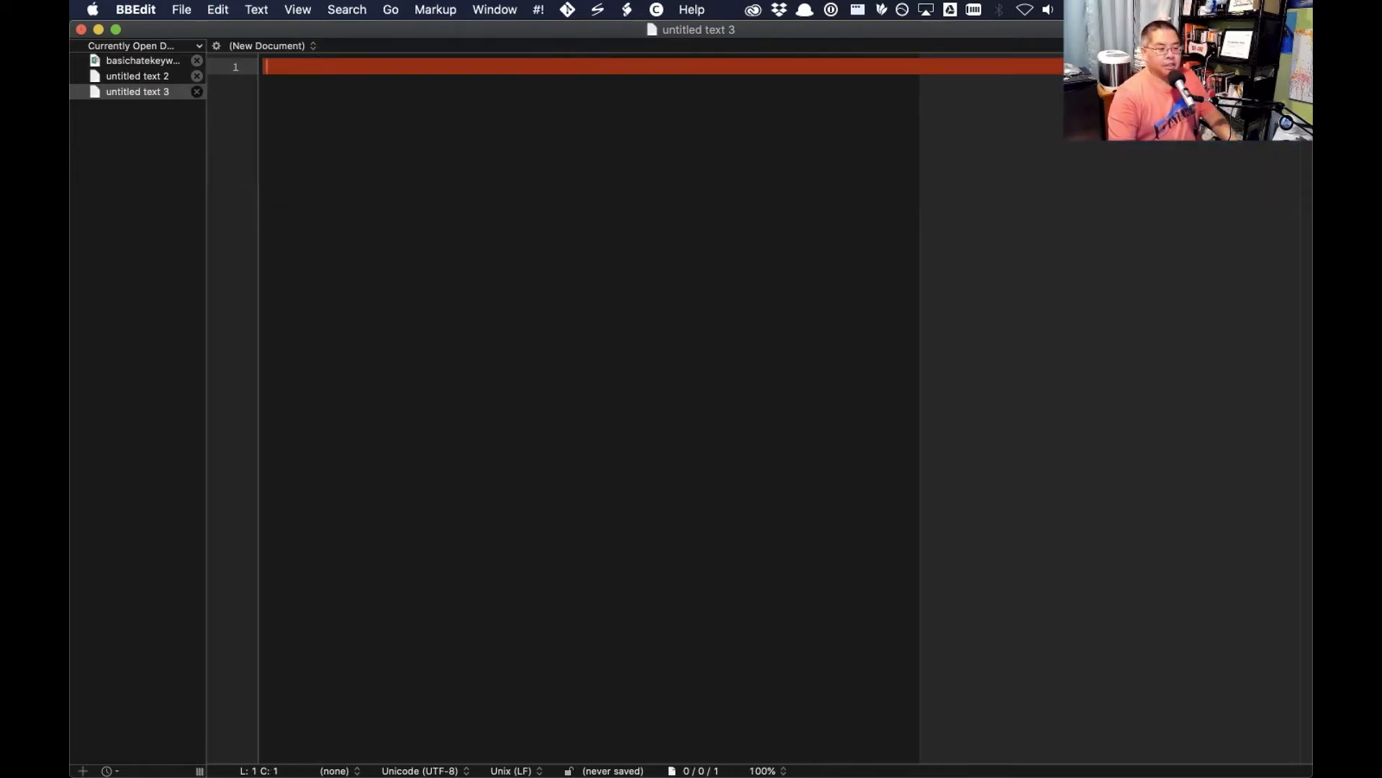
{"action": "key", "text": "super+Tab"}
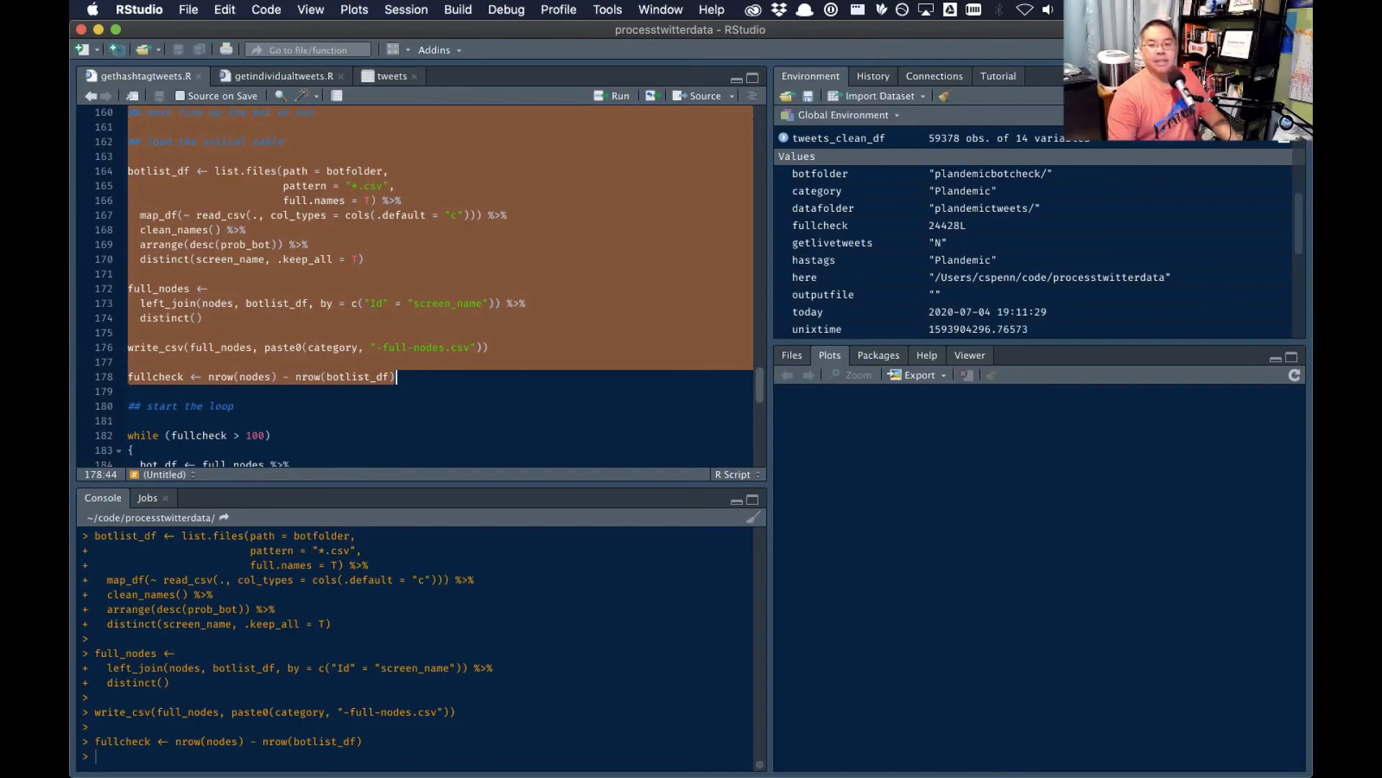
{"action": "left_click", "coordinate": [299, 75]}
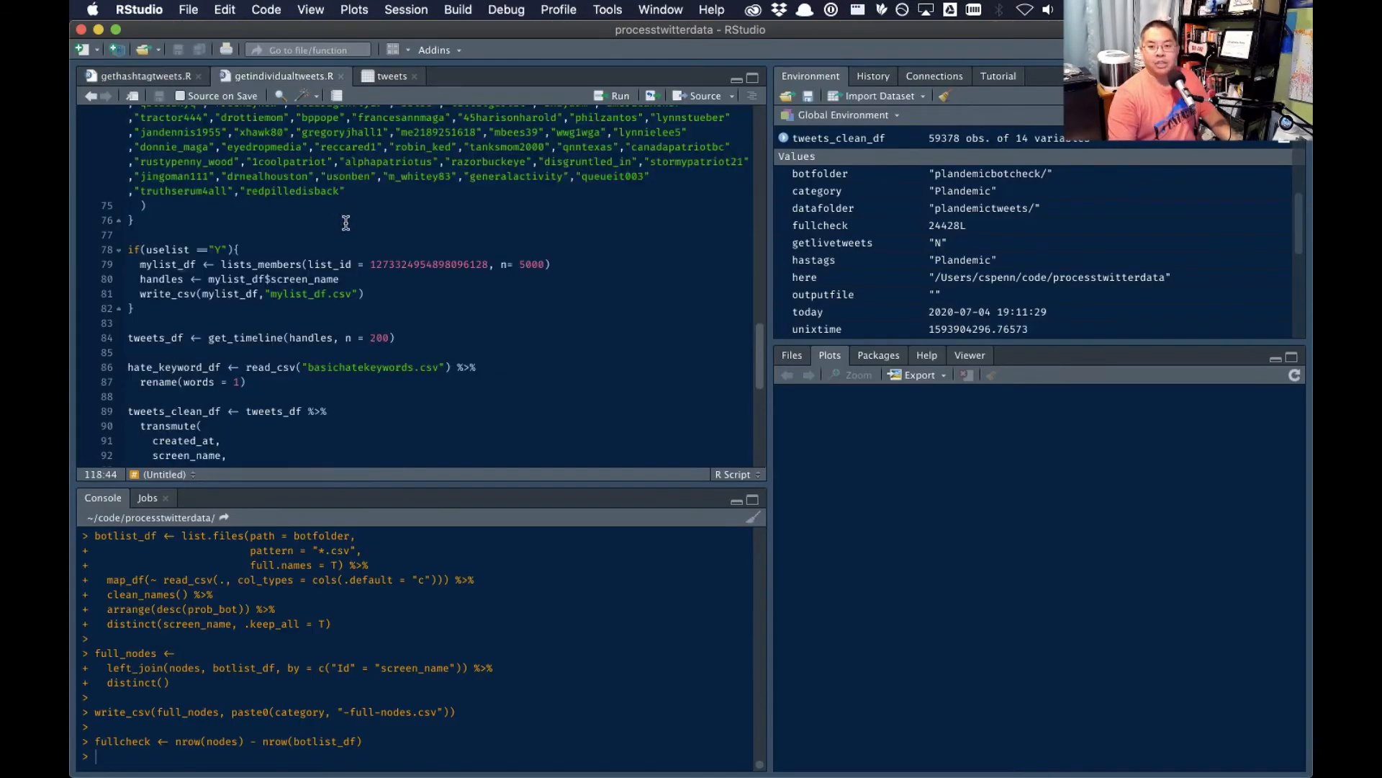
{"action": "scroll", "coordinate": [363, 281], "scroll_direction": "up", "scroll_amount": 5}
{"action": "left_click_drag", "start_coordinate": [358, 348], "coordinate": [158, 245]}
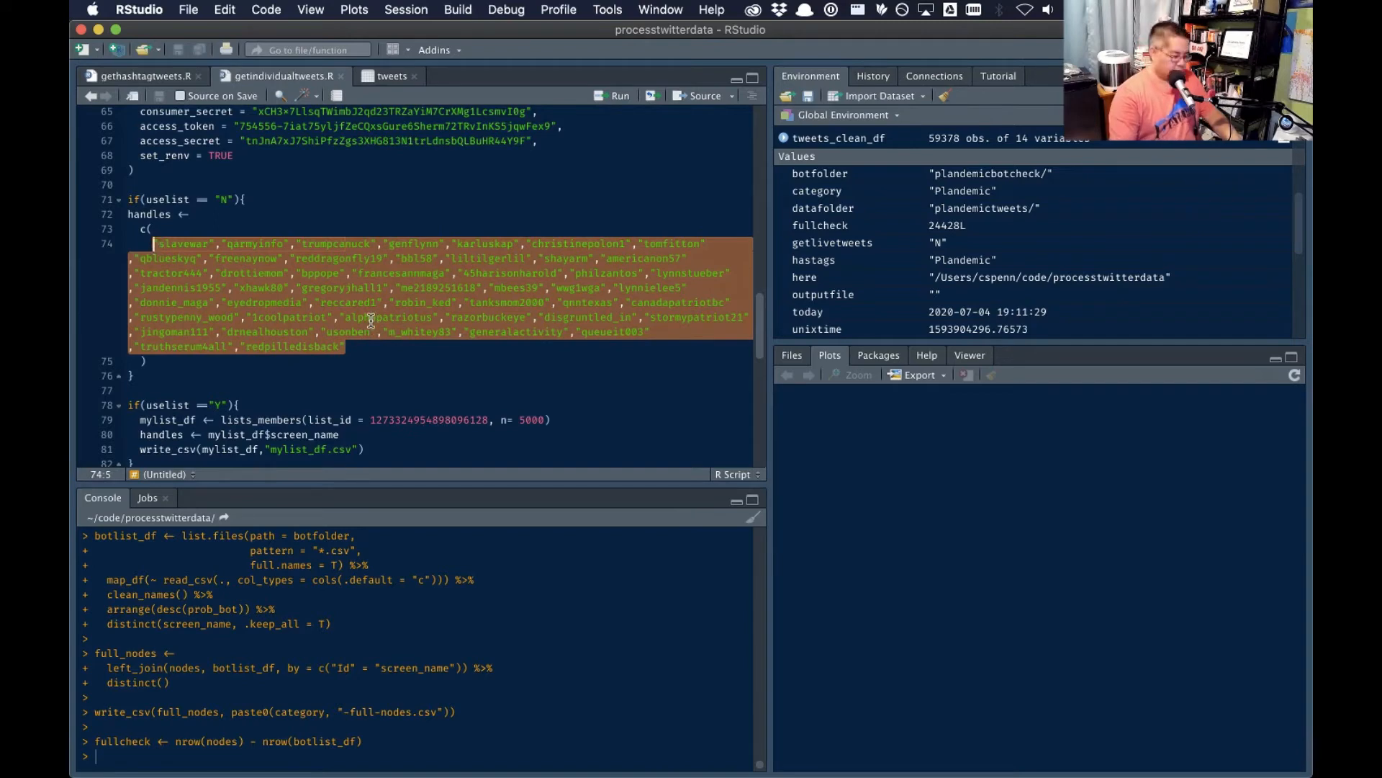
{"action": "key", "text": "super+v"}
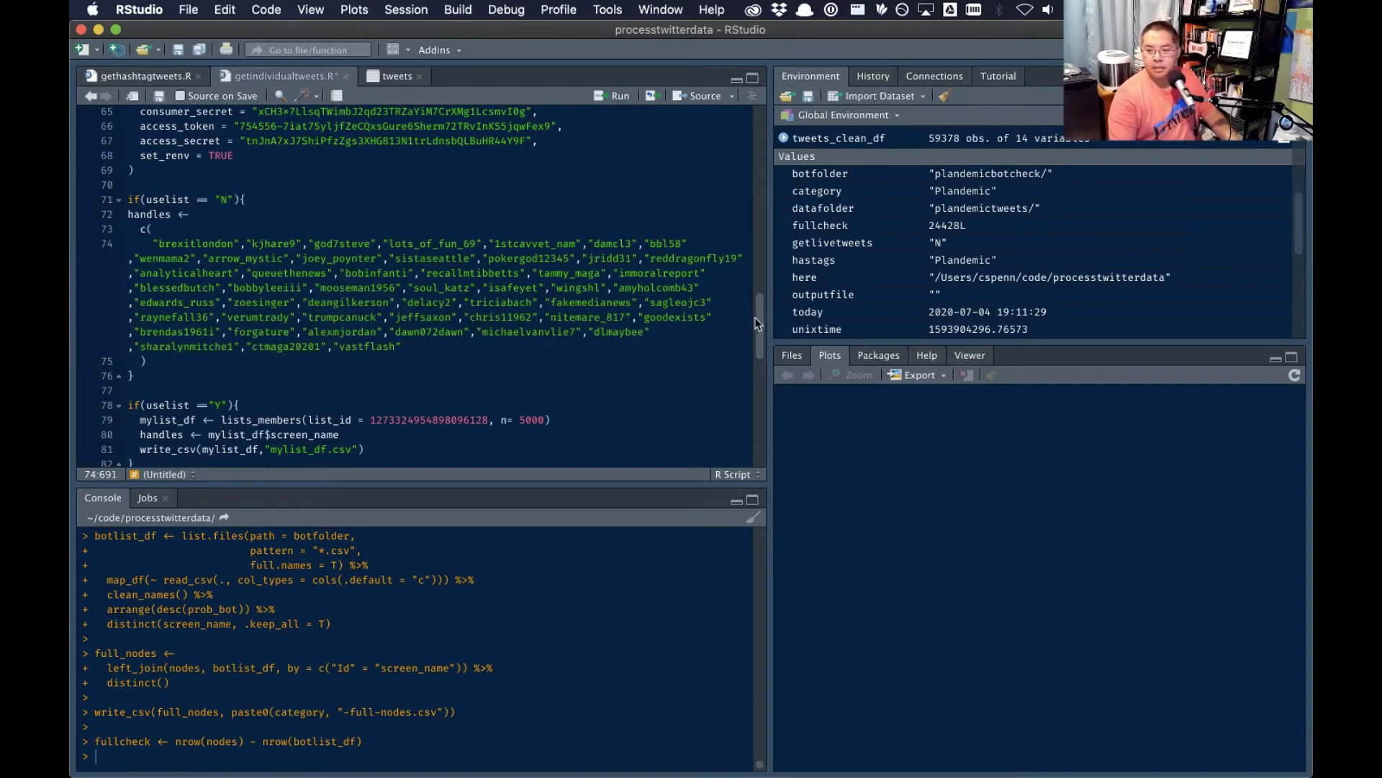
- Go to the hate-screening code at the end of getindividualtweets.R and save the script
{"action": "left_click_drag", "start_coordinate": [757, 323], "coordinate": [742, 458]}
{"action": "left_click", "coordinate": [600, 356]}
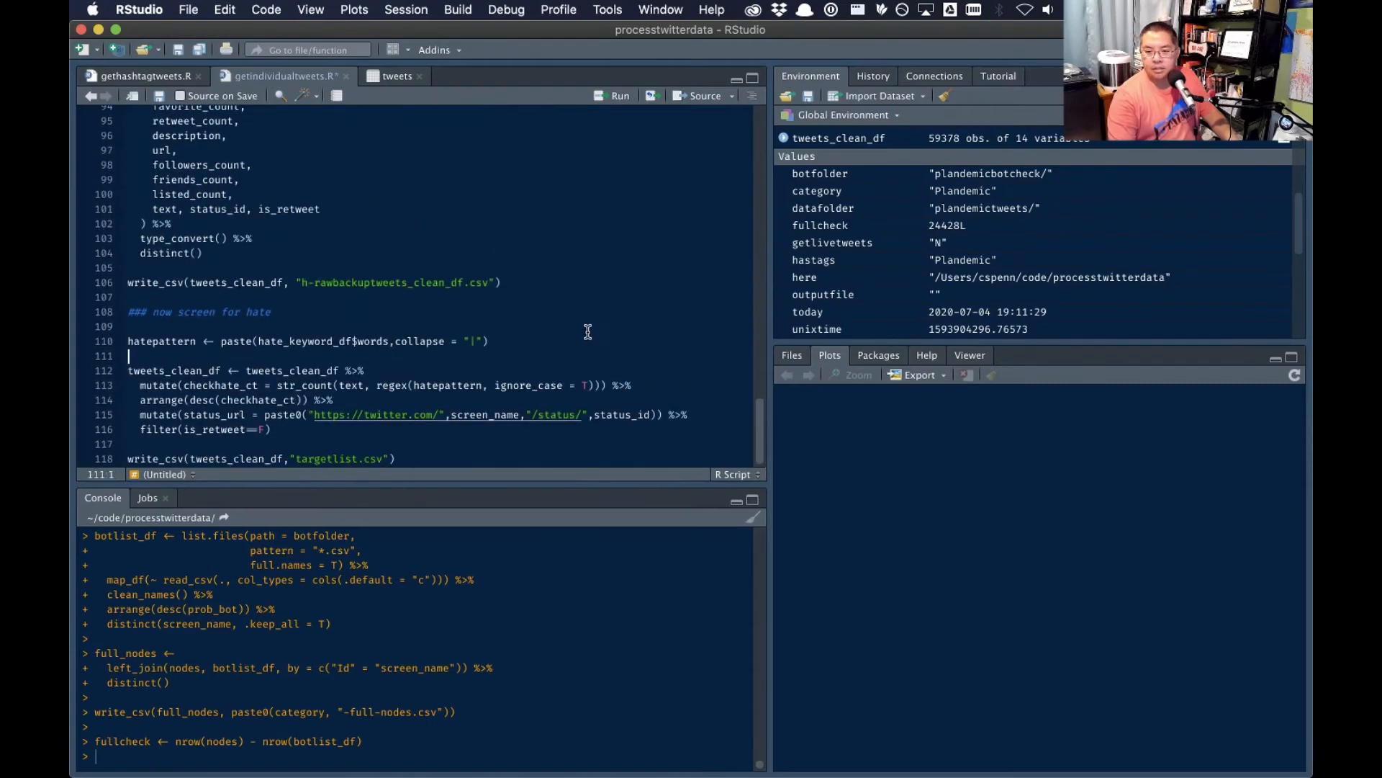
{"action": "key", "text": "super+a"}
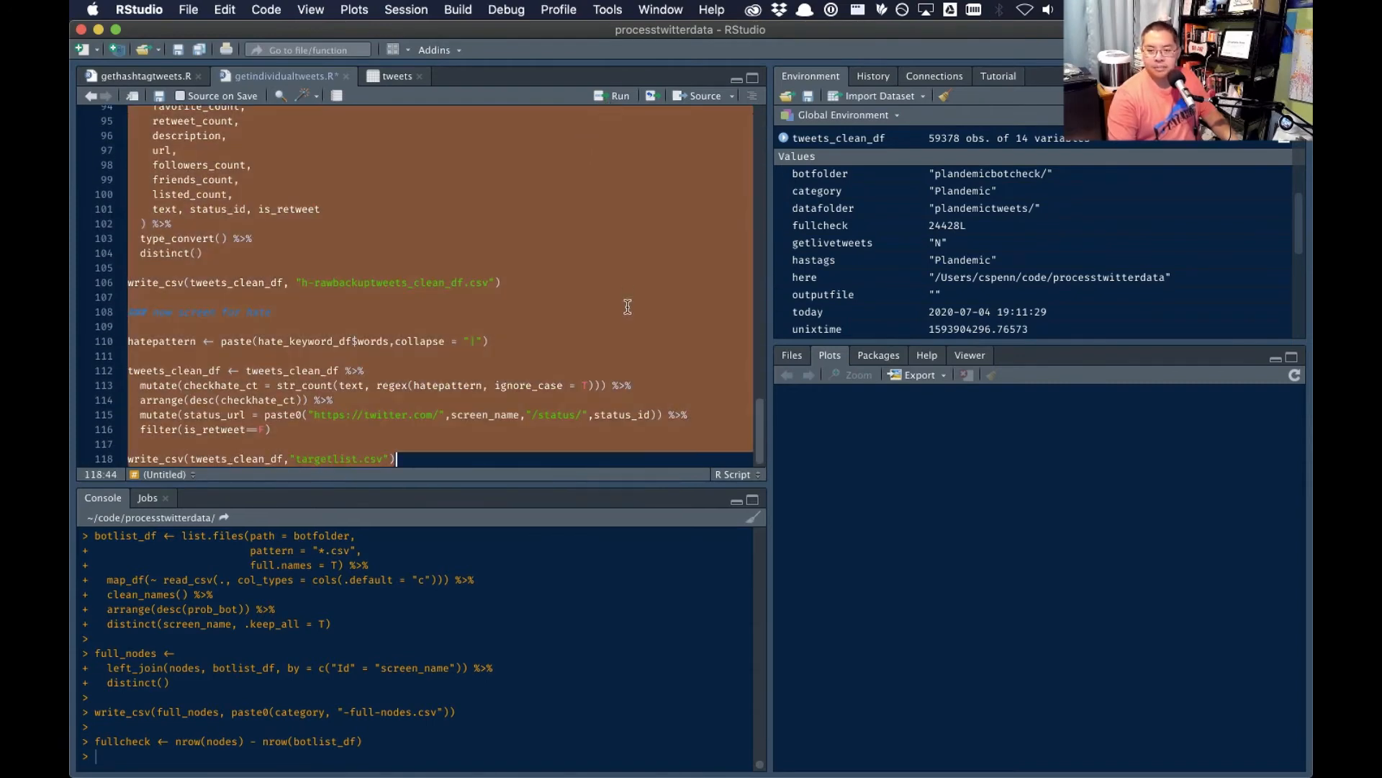
{"action": "left_click", "coordinate": [549, 281]}
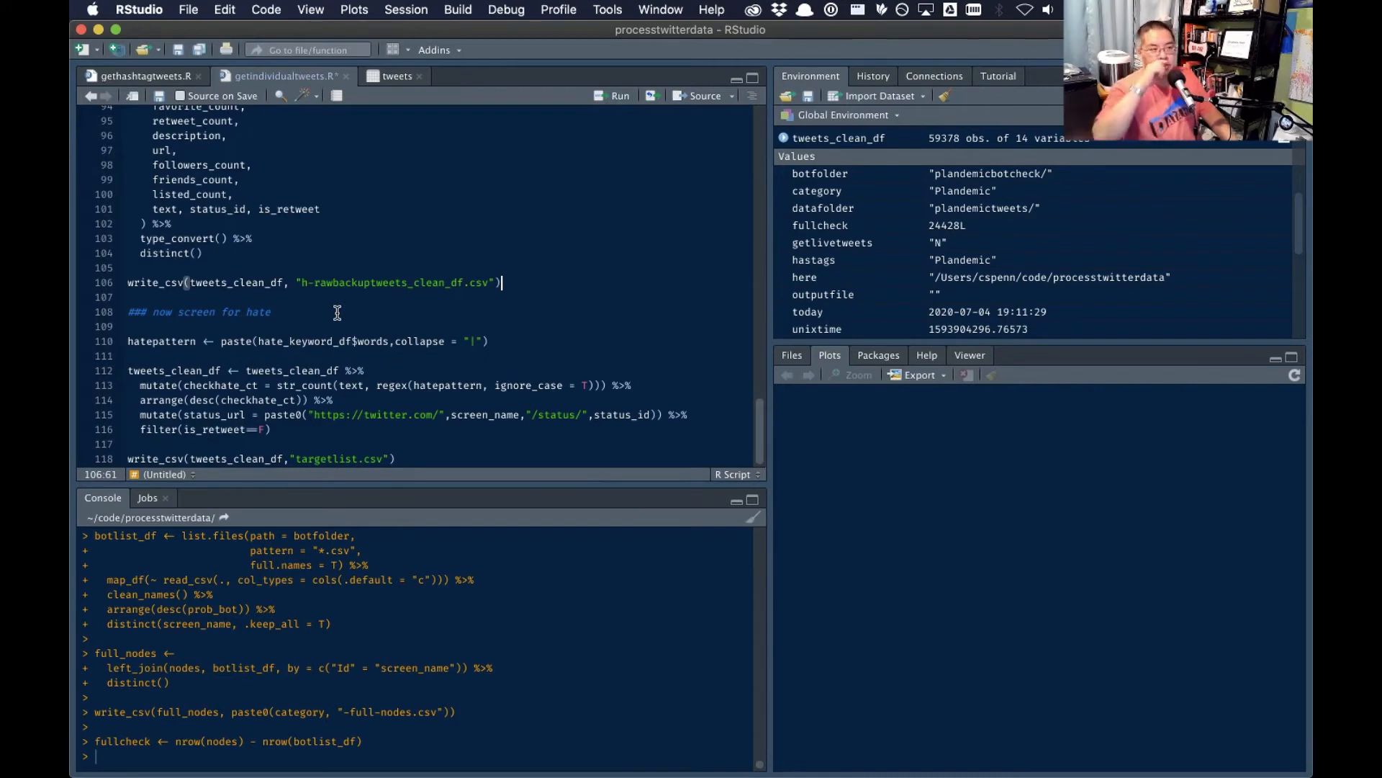
{"action": "left_click", "coordinate": [326, 267]}
{"action": "key", "text": "super+s"}
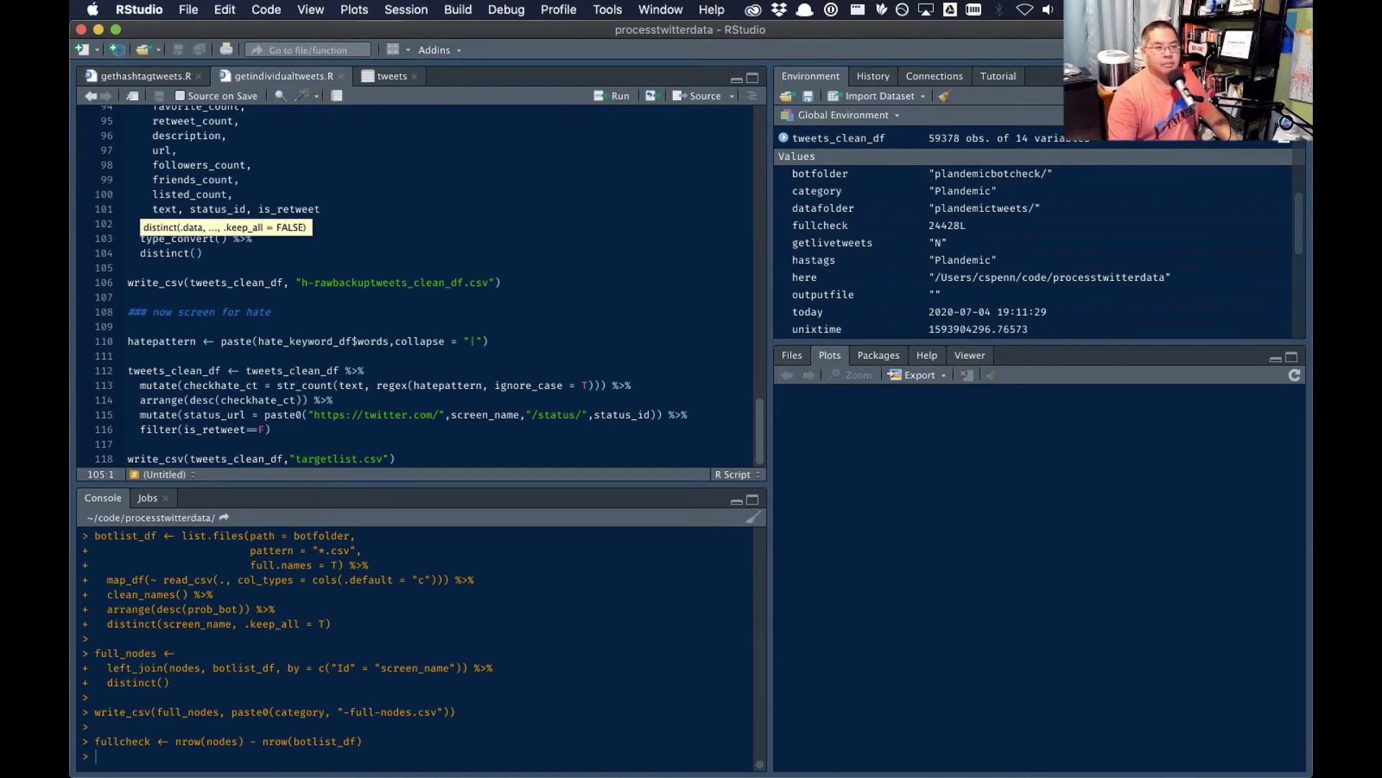
- Examine the keyword list basichatekeywords.csv in BBEdit and the ADL Hate Symbols Database's slogans and slang terms in Chrome
{"action": "left_click", "coordinate": [333, 328]}
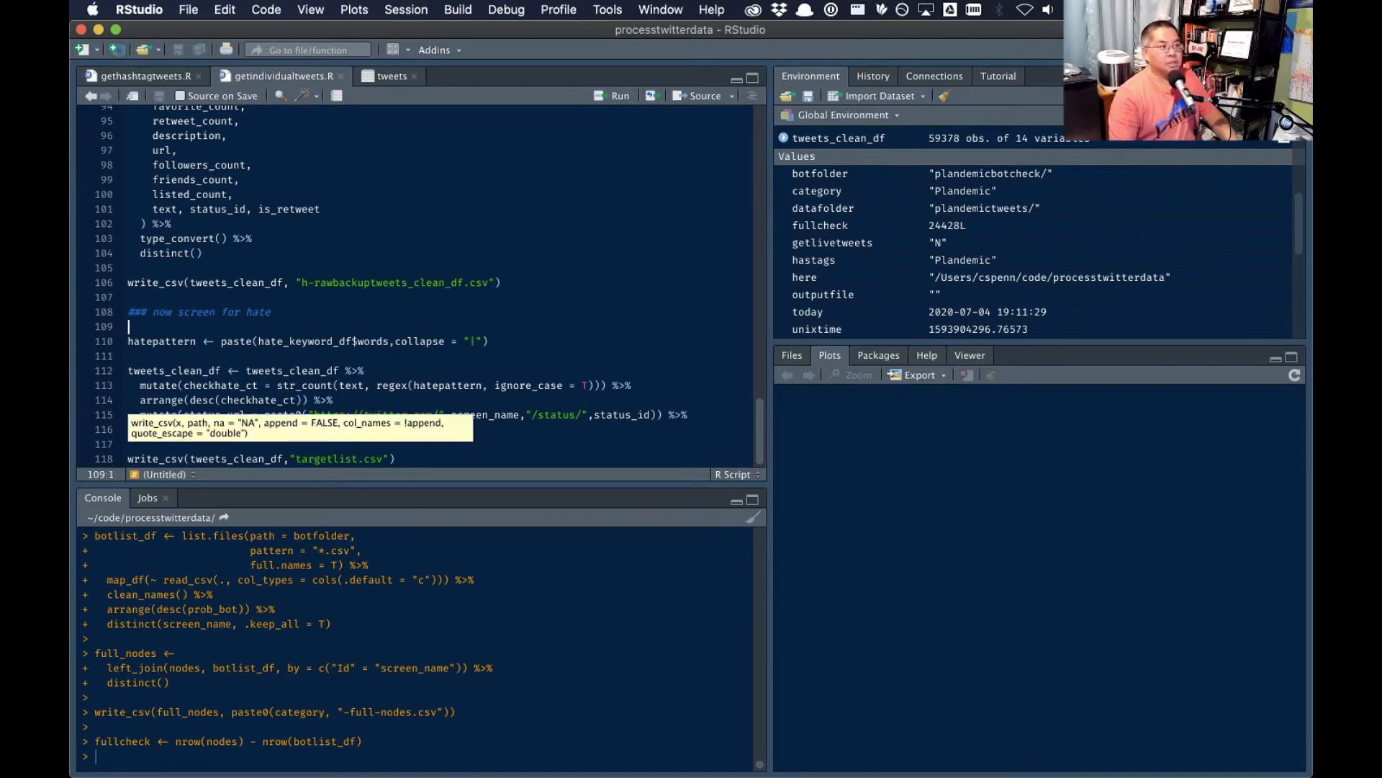
{"action": "key", "text": "super+Tab"}
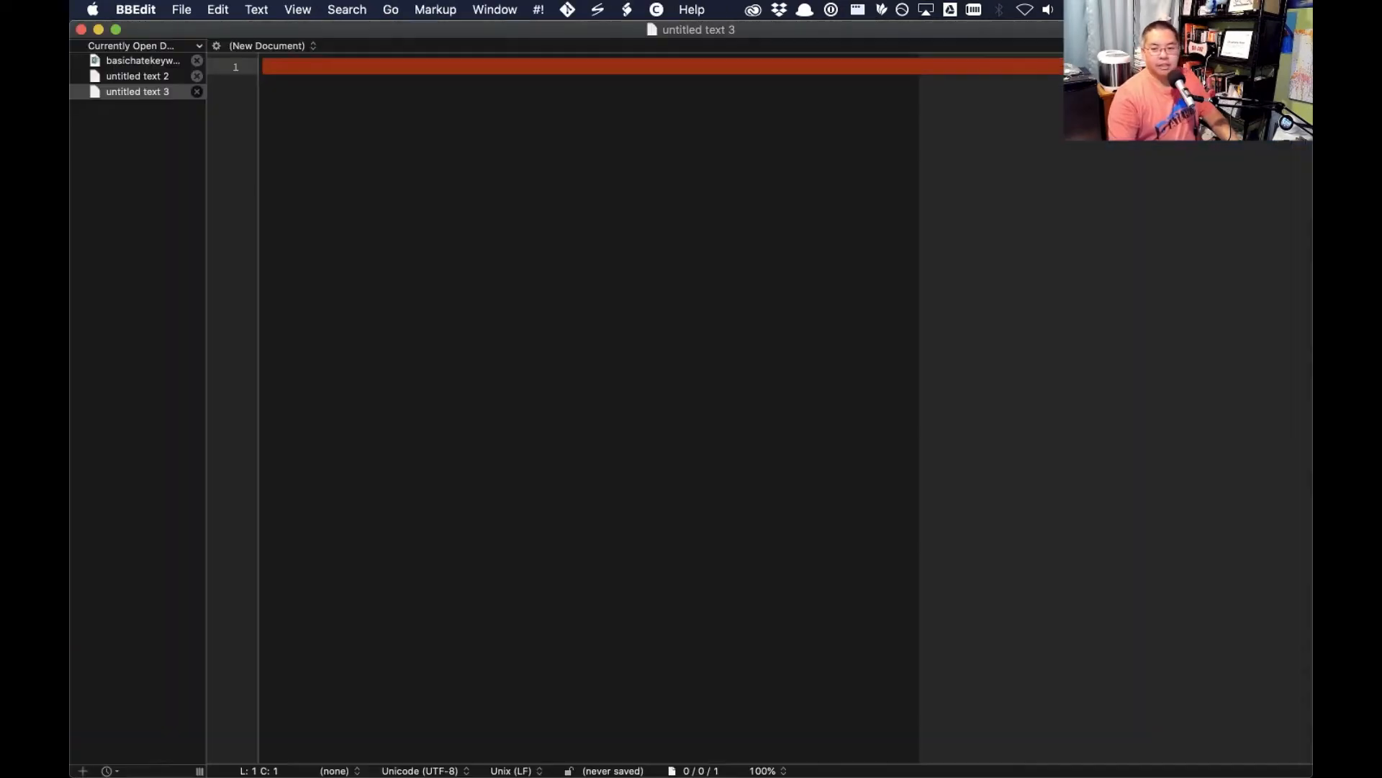
{"action": "left_click", "coordinate": [152, 63]}
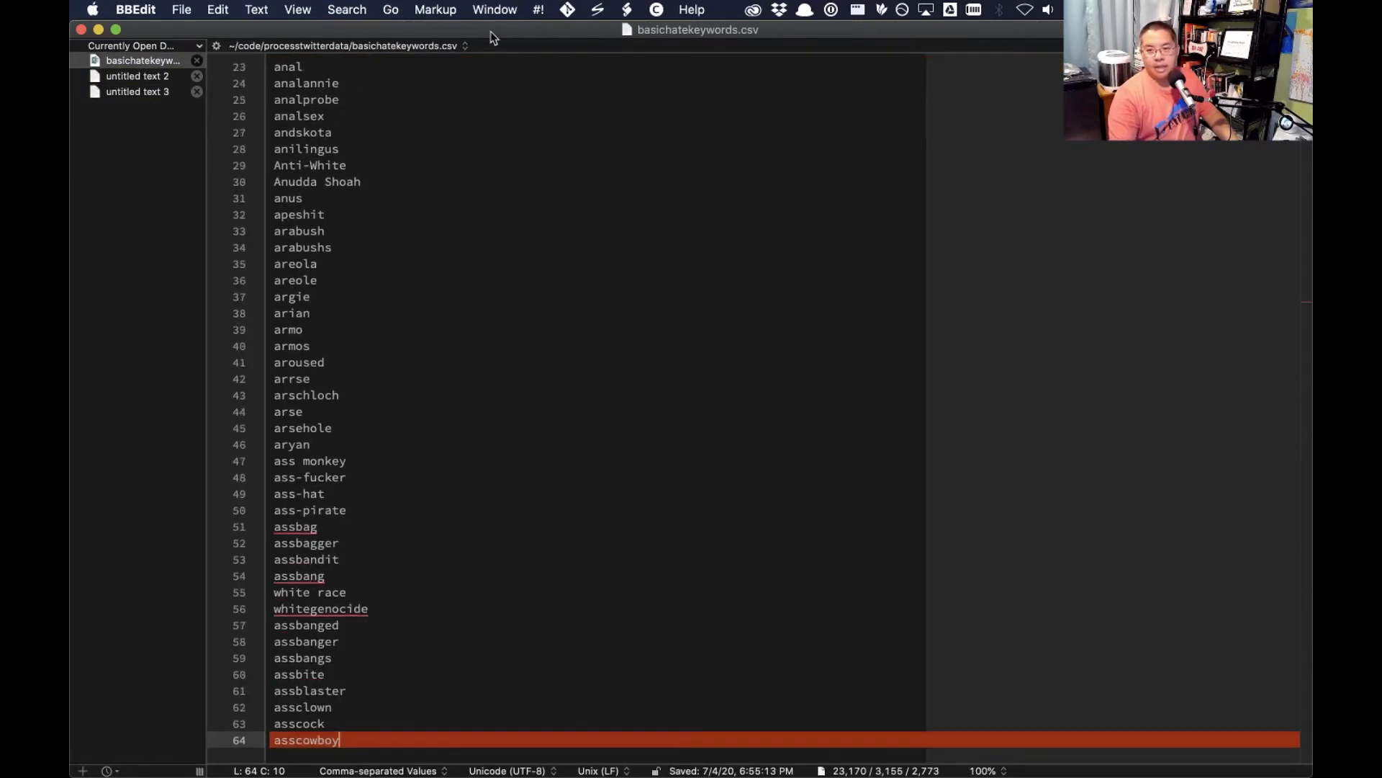
{"action": "key", "text": "super+Tab"}
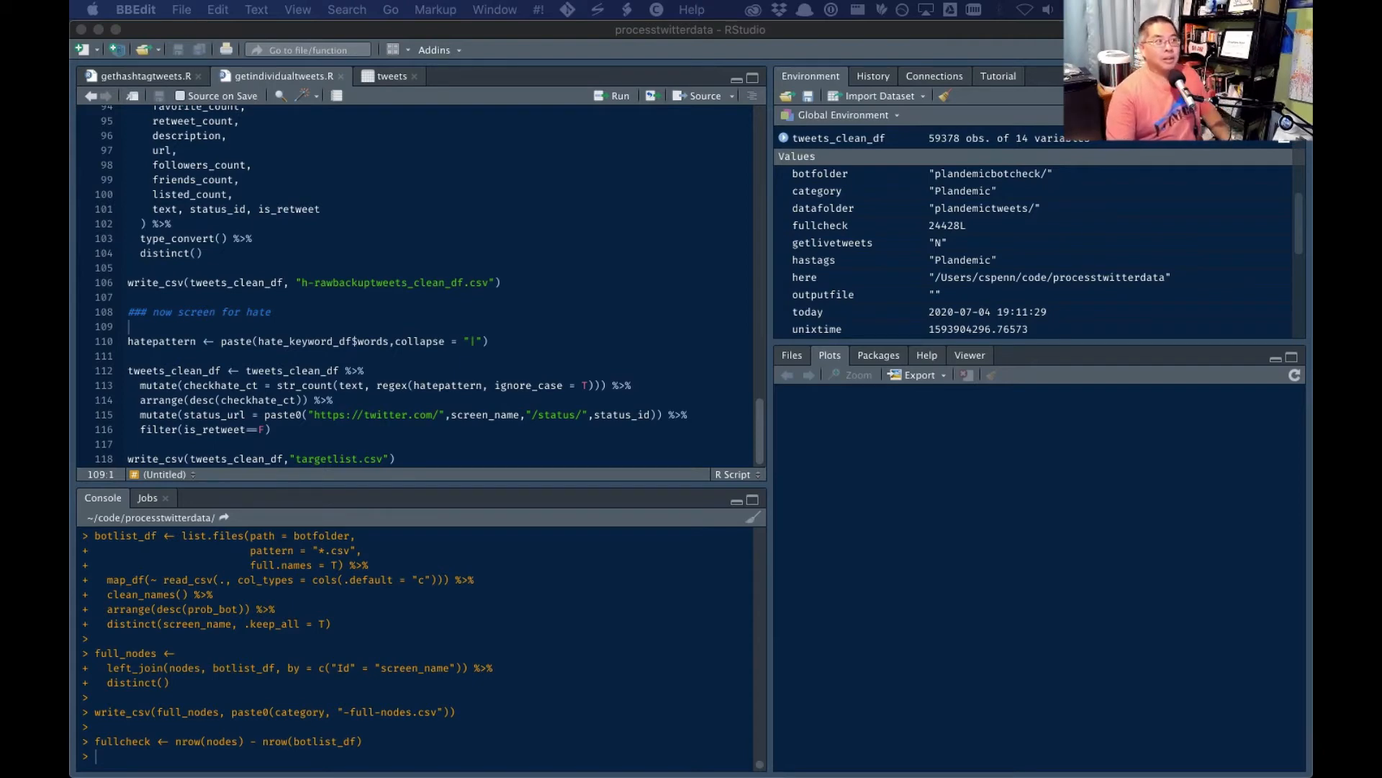
{"action": "key", "text": "super+Tab"}
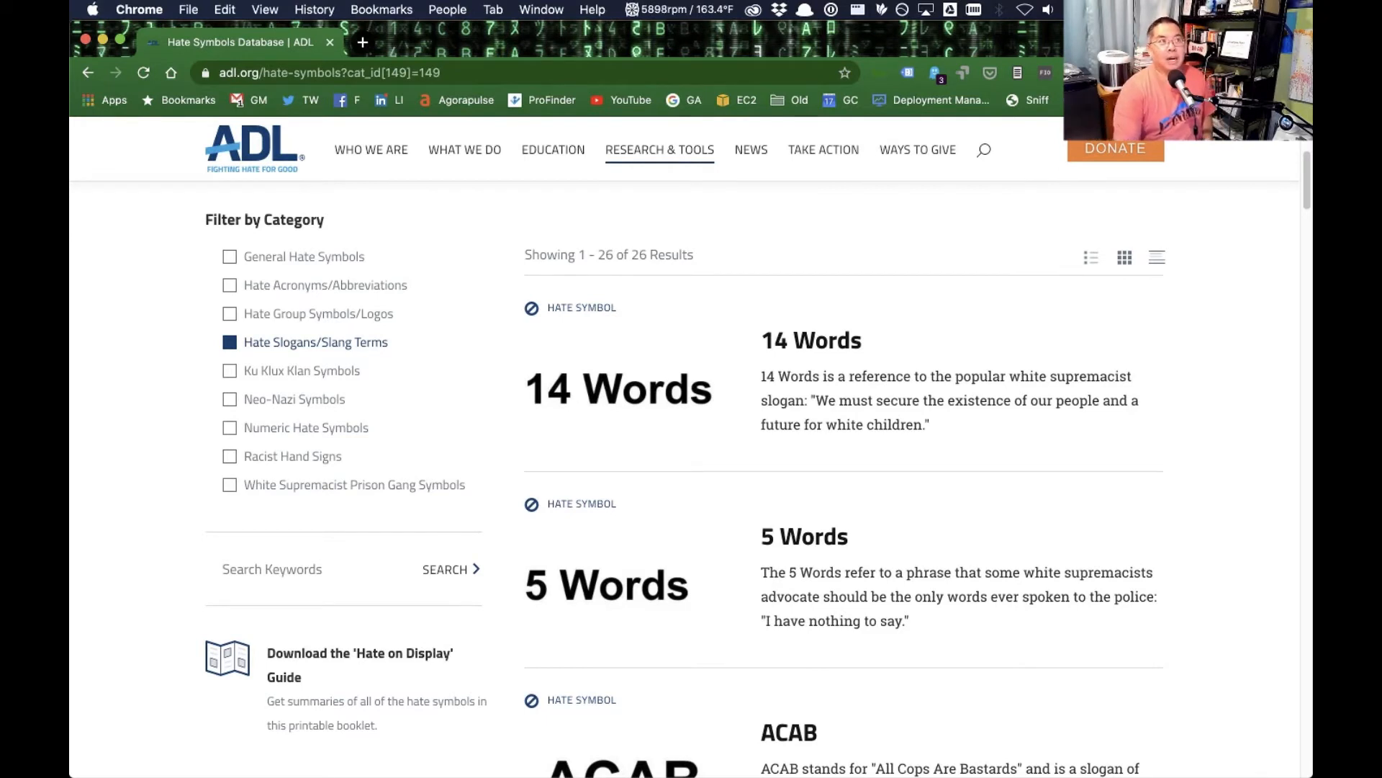
- Return to RStudio and run the whole getindividualtweets.R script to collect the accounts' tweets and write targetlist.csv
{"action": "key", "text": "super+Tab"}
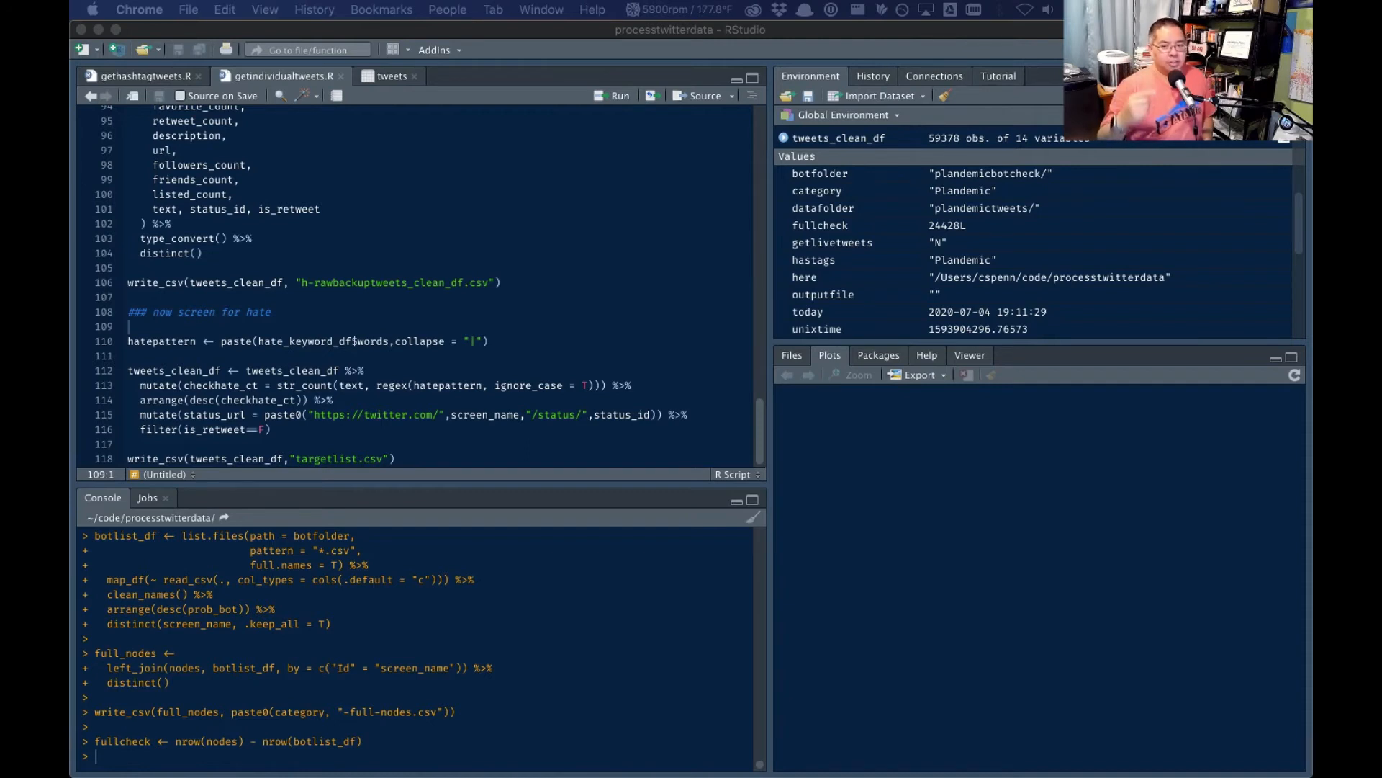
{"action": "left_click", "coordinate": [346, 188]}
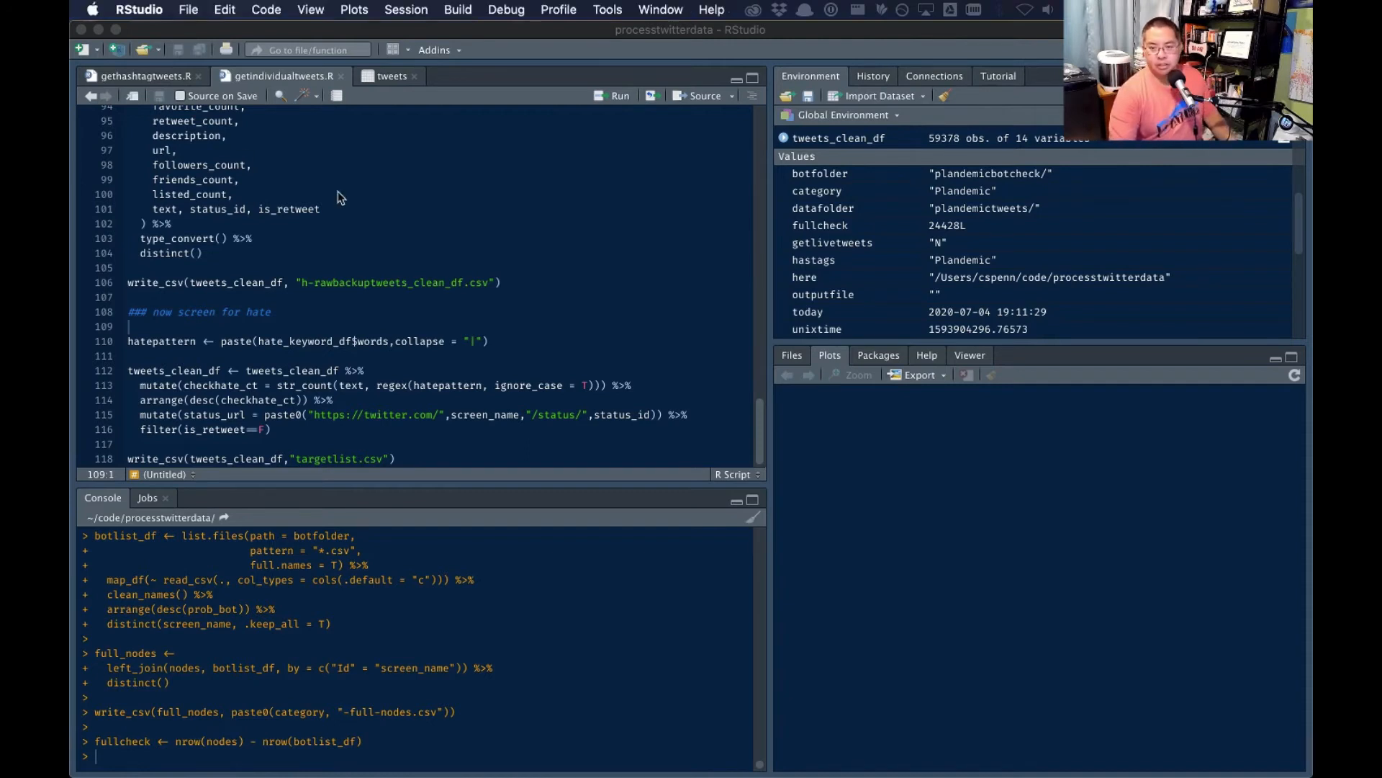
{"action": "key", "text": "super+a"}
{"action": "left_click", "coordinate": [614, 98]}
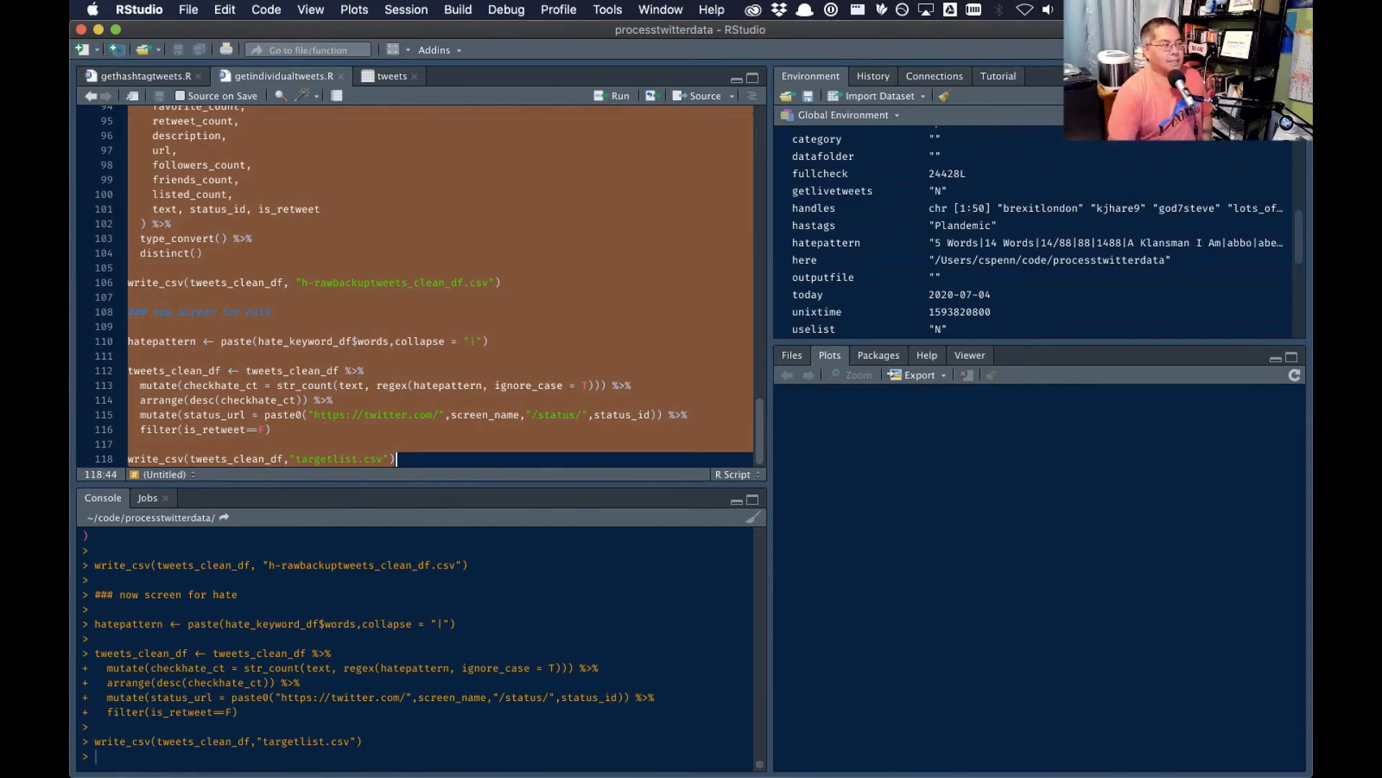
- Review the targetlist sheet in Excel and move its window aside to reveal the plandemic sheet
{"action": "key", "text": "super+Tab"}
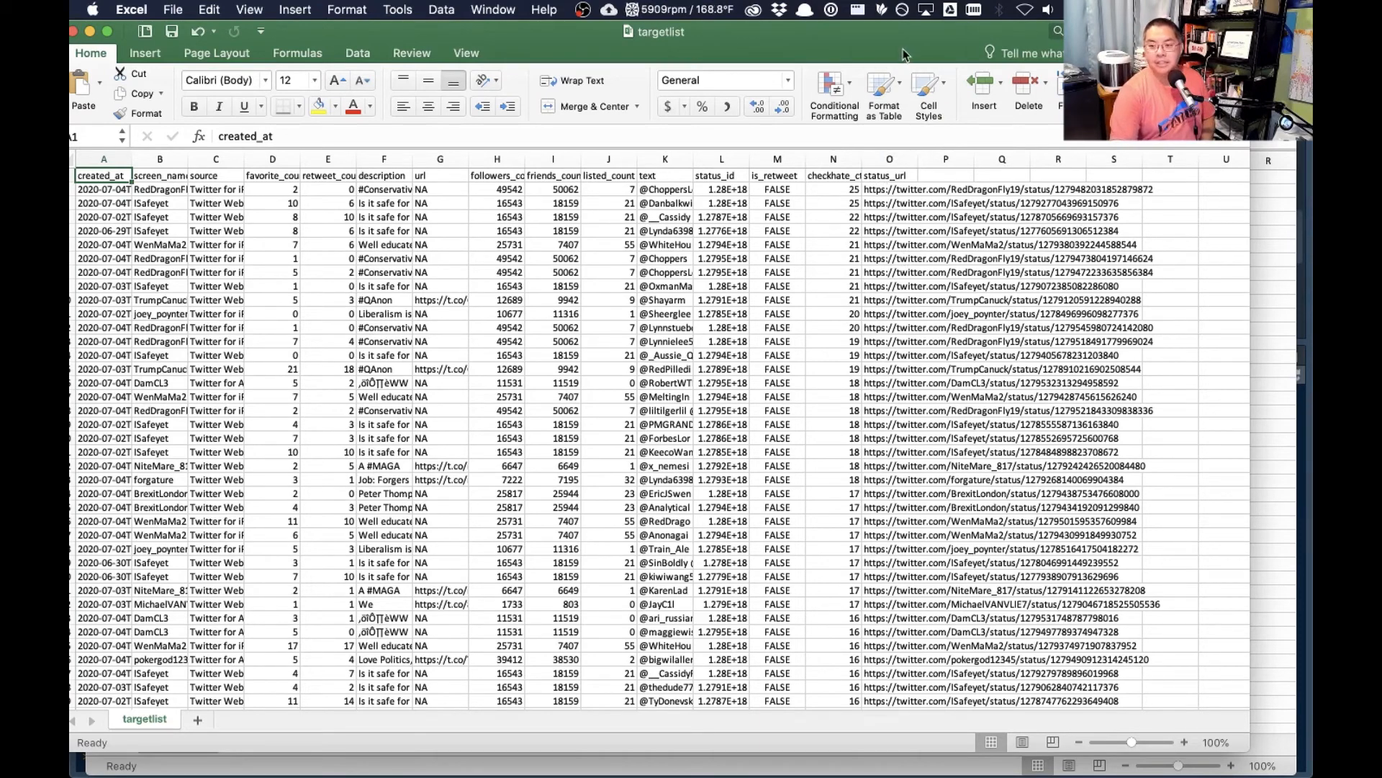
{"action": "left_click_drag", "start_coordinate": [888, 51], "coordinate": [70, 52]}
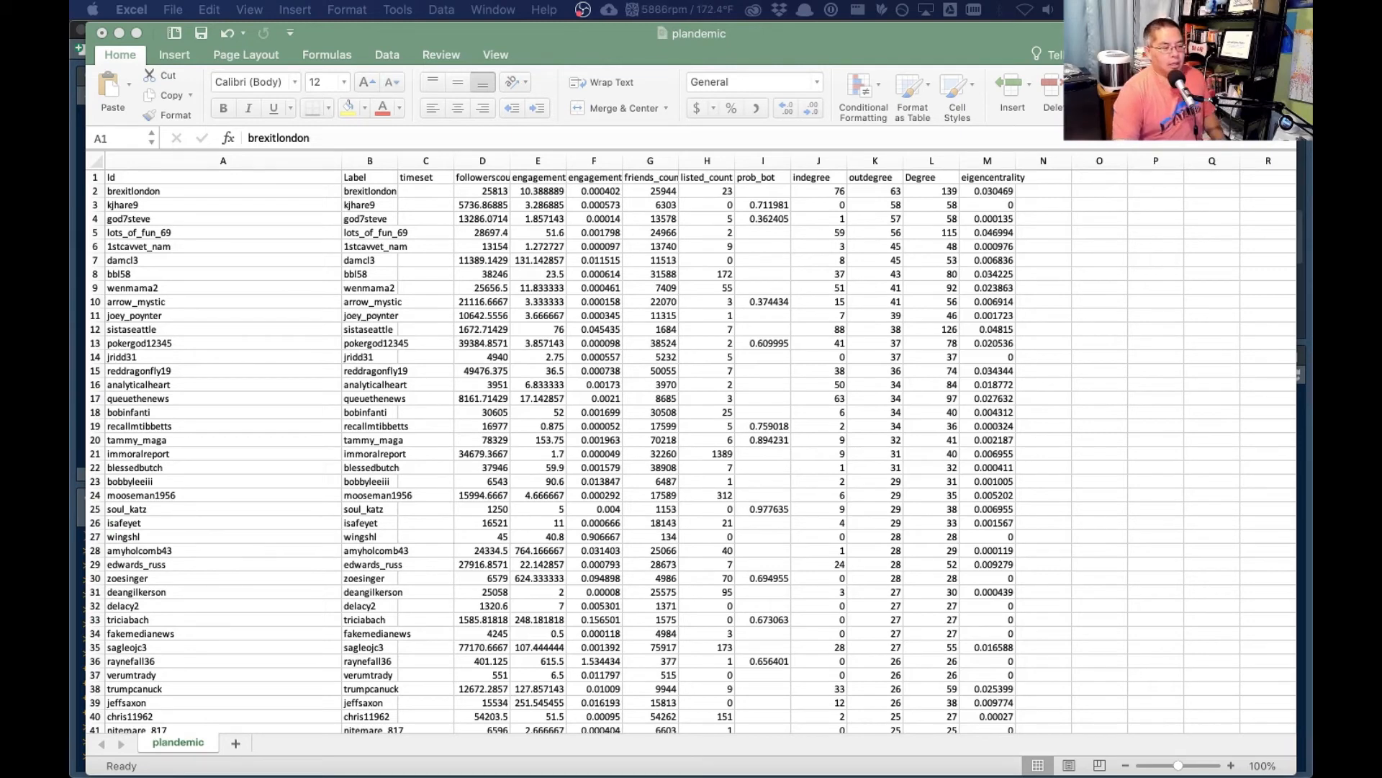
- Switch to the Gephi network graph and start the ForceAtlas 2 layout
{"action": "key", "text": "super+Tab"}
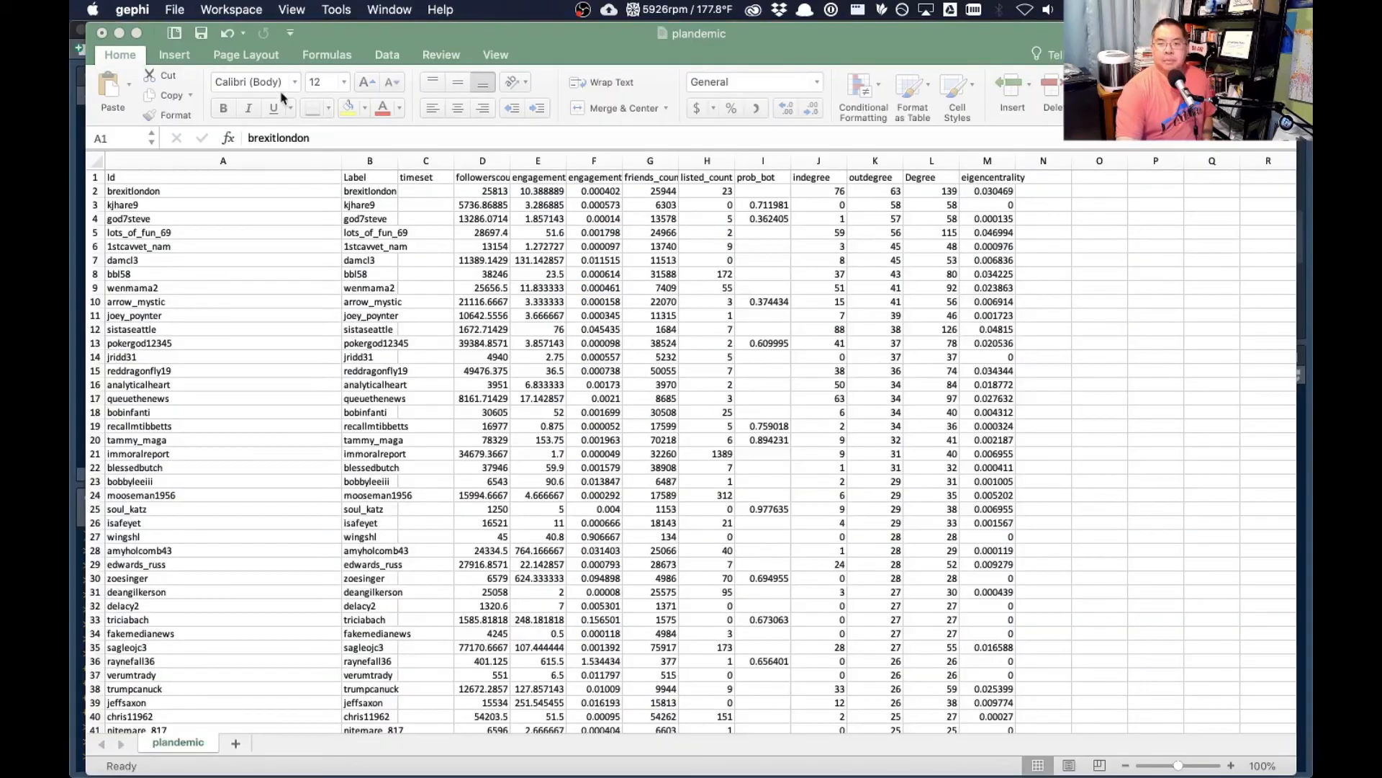
{"action": "key", "text": "super+Tab"}
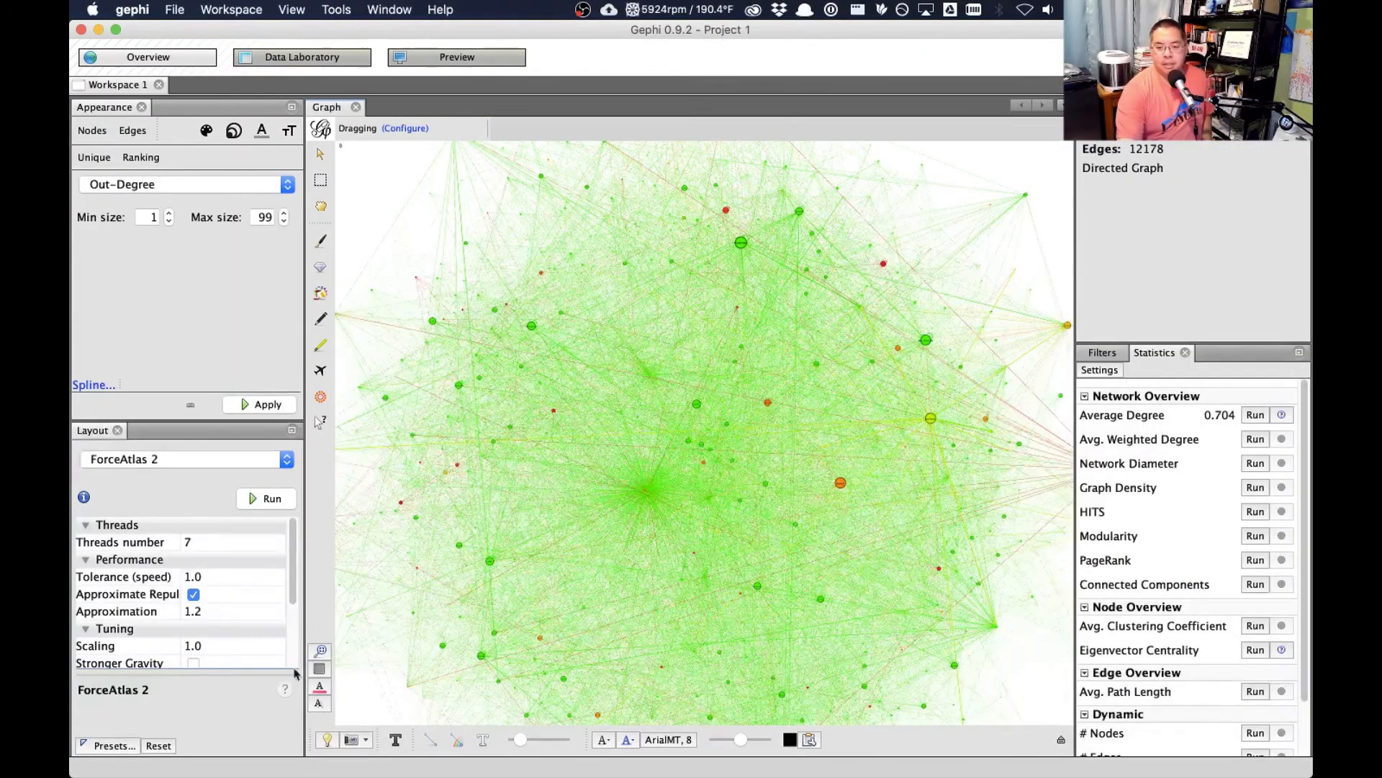
{"action": "left_click", "coordinate": [270, 500]}
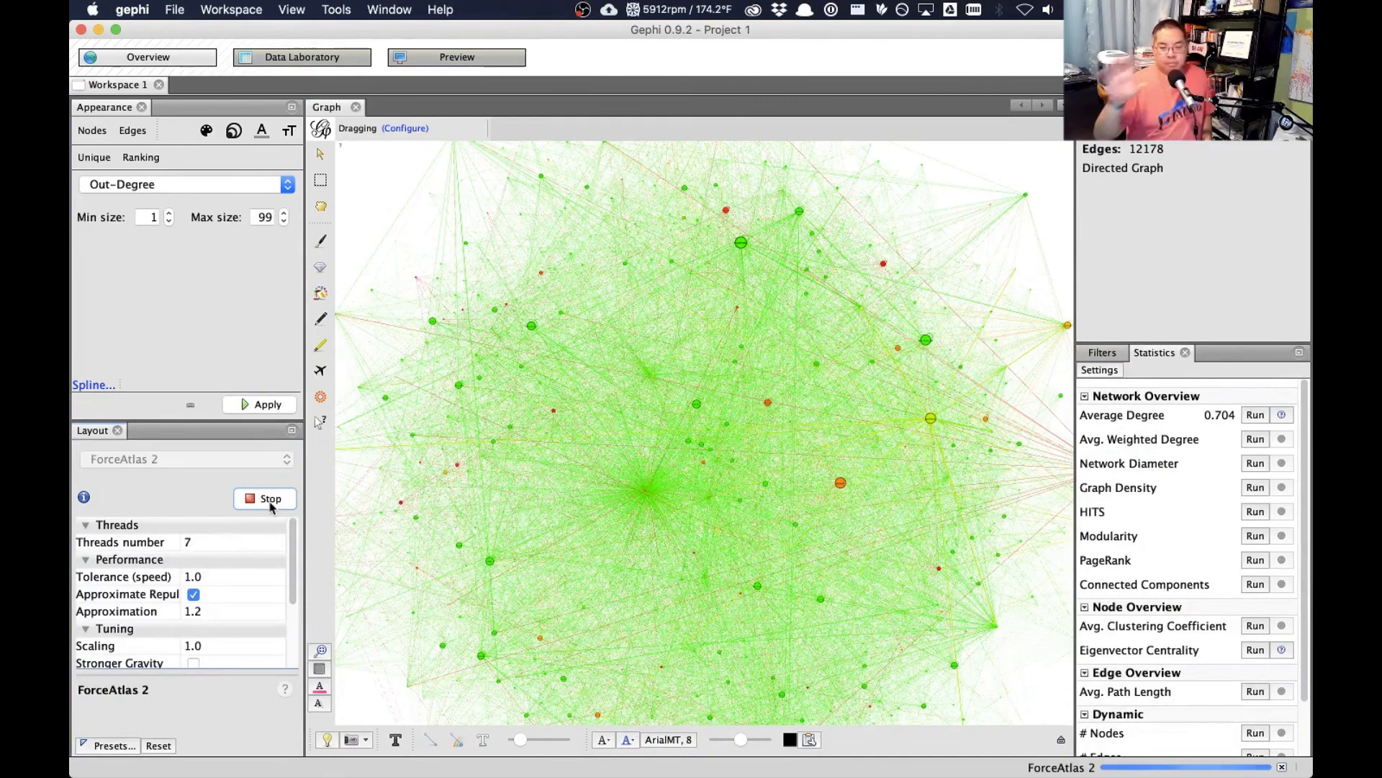